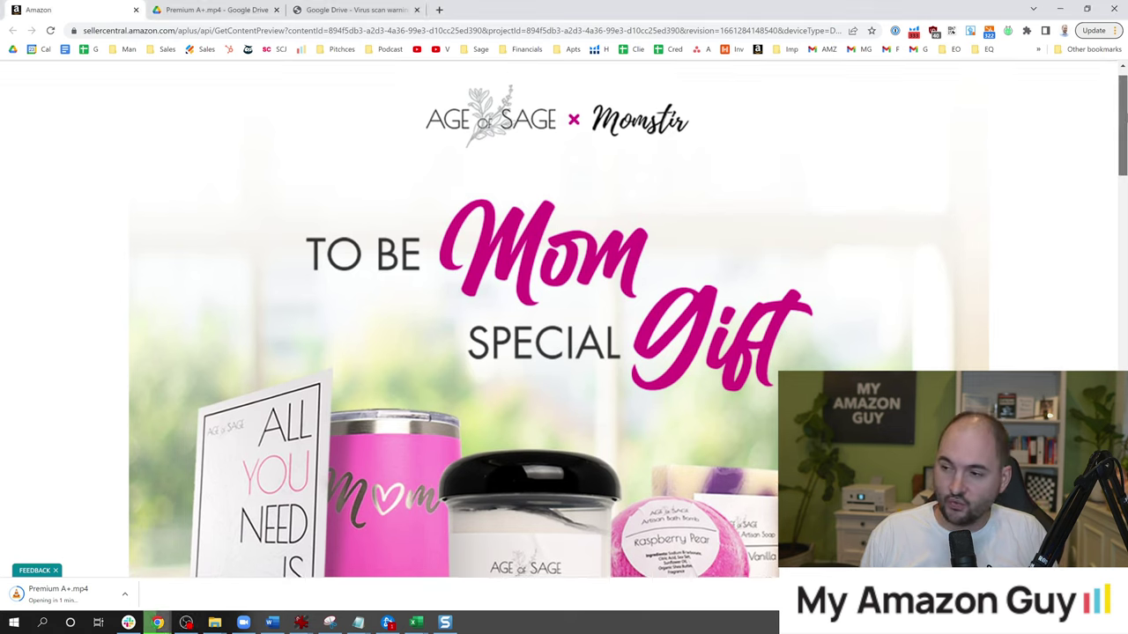
Step: Cycle the A+ preview carousel through Bath Bomb, Soap and Wine Tumbler, then play the spa gift video
scroll(1123, 128, up, 1)
scroll(1123, 129, down, 1)
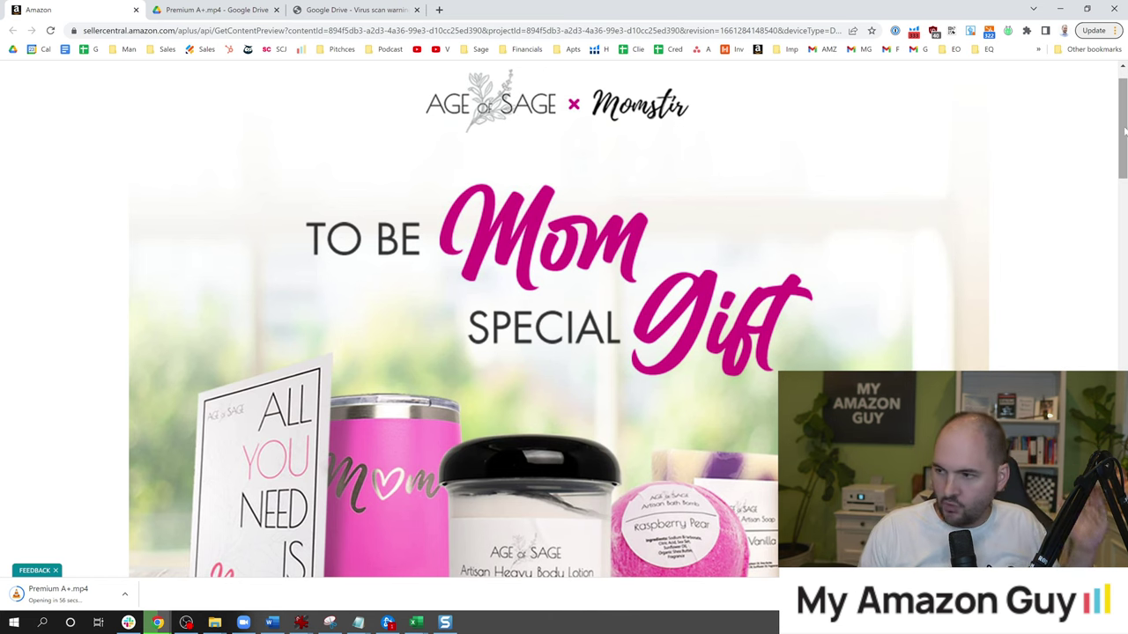
drag(1122, 126, 1121, 302)
click(517, 242)
click(598, 243)
click(725, 238)
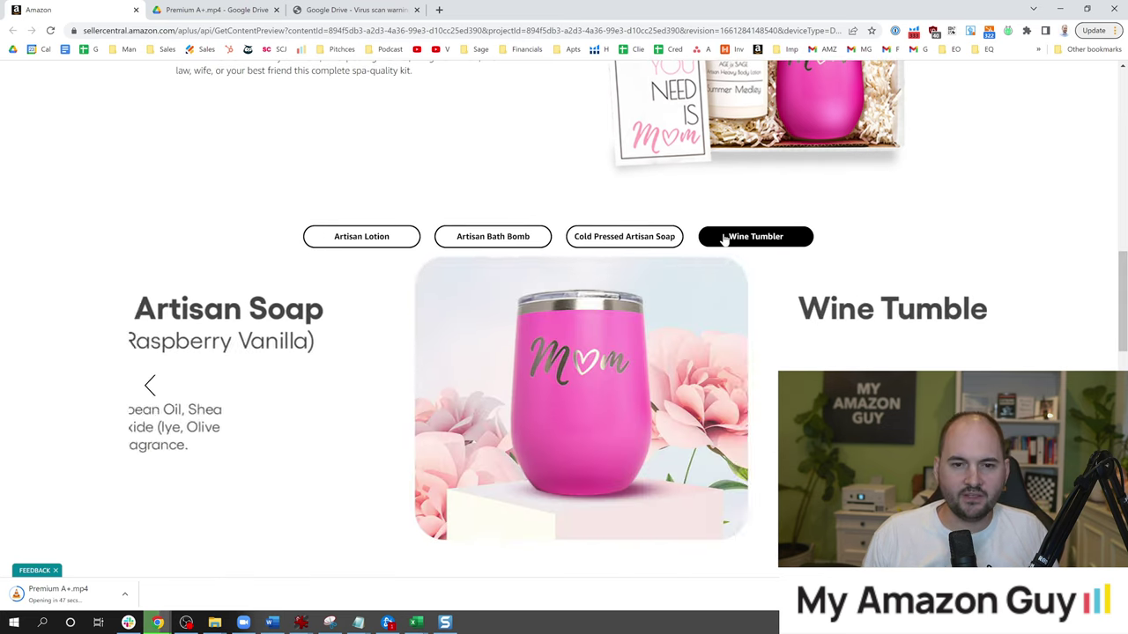
drag(1122, 260, 1121, 396)
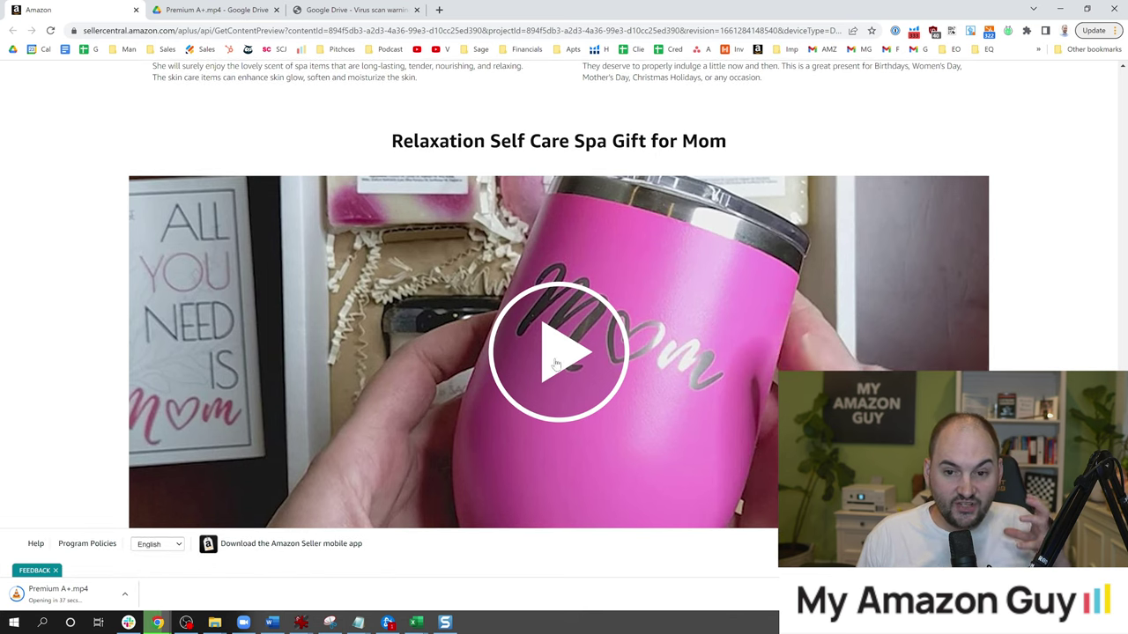
click(547, 367)
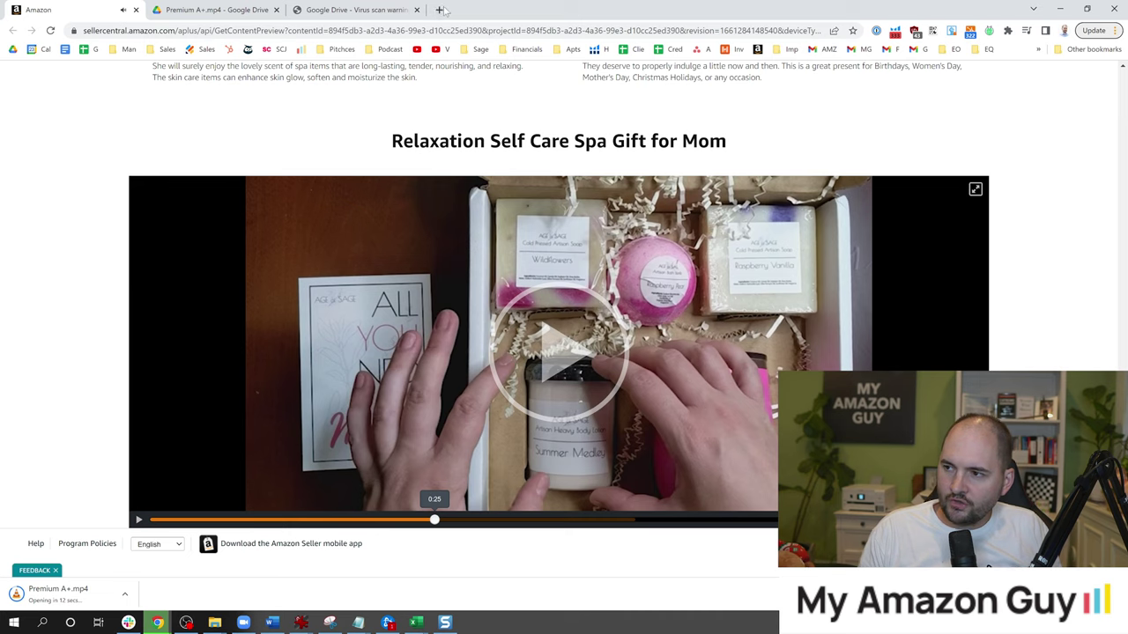
Step: Open the Age of Sage store in a new tab, go to the Mom Gift Box Spa Set page, and shrink VLC
click(440, 10)
text(amazon.com/ageofsage)
key(Return)
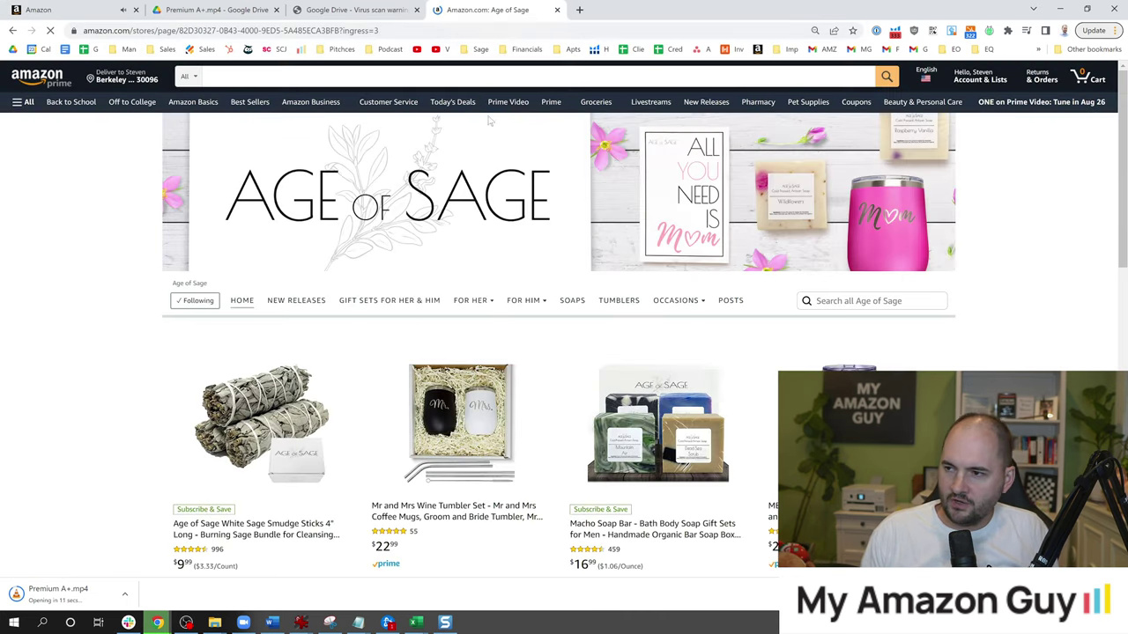
scroll(431, 264, down, 7)
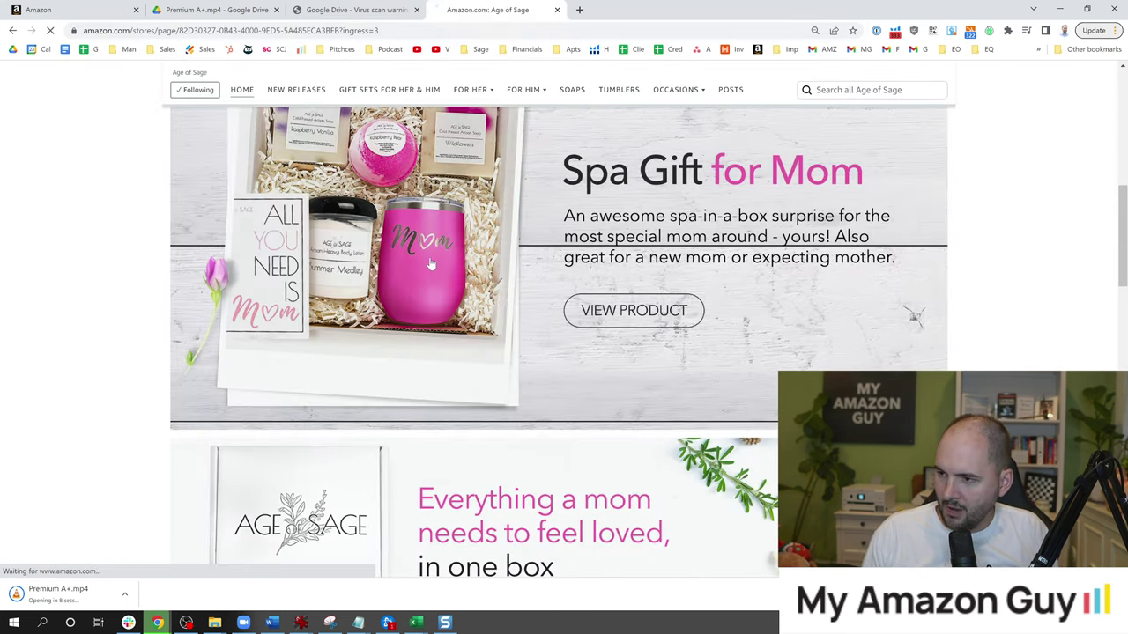
click(431, 265)
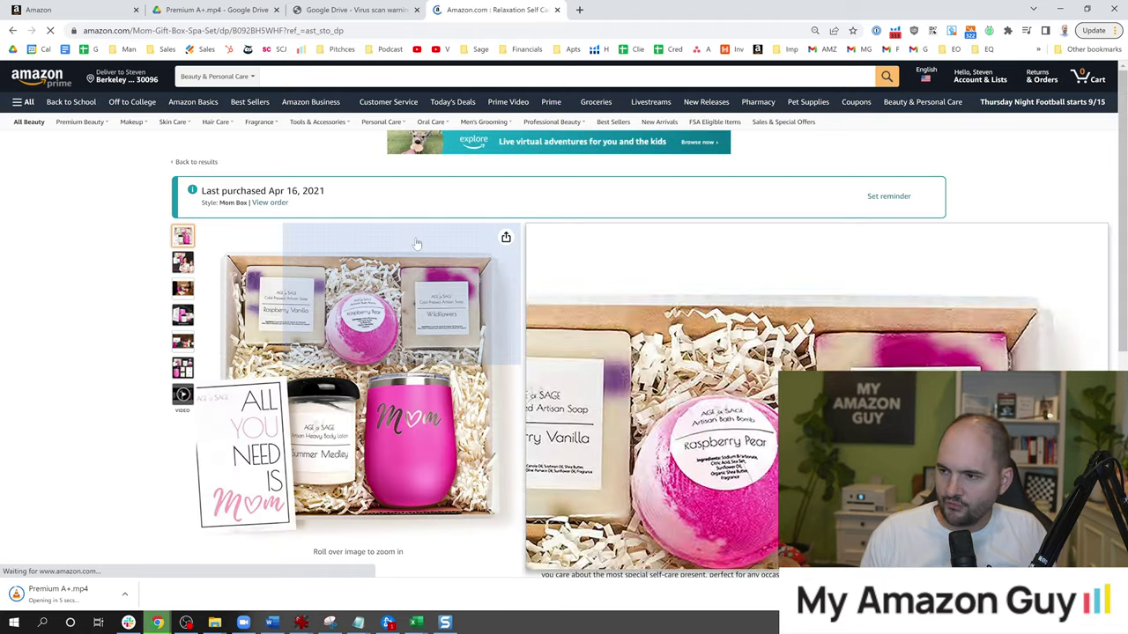
drag(1121, 88, 1123, 283)
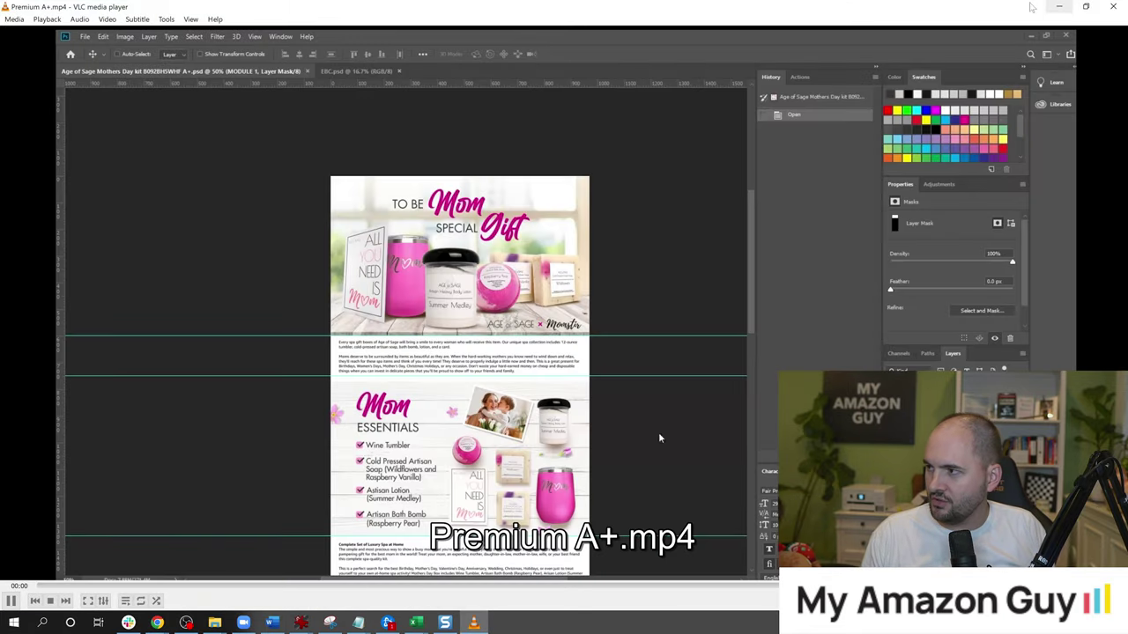
drag(1031, 7, 790, 95)
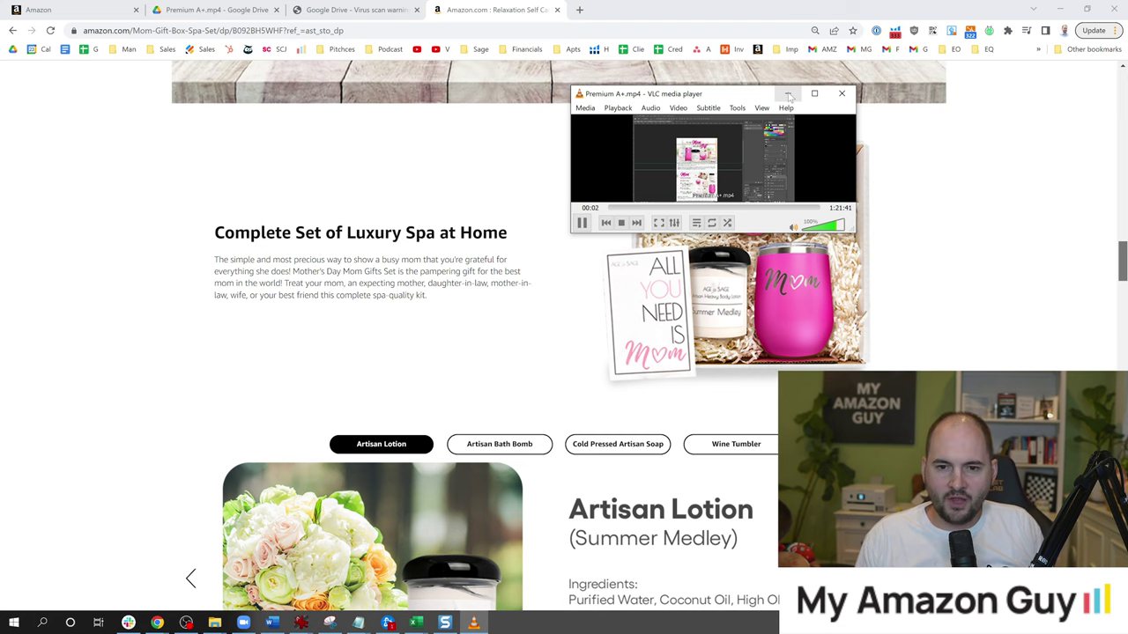
click(788, 94)
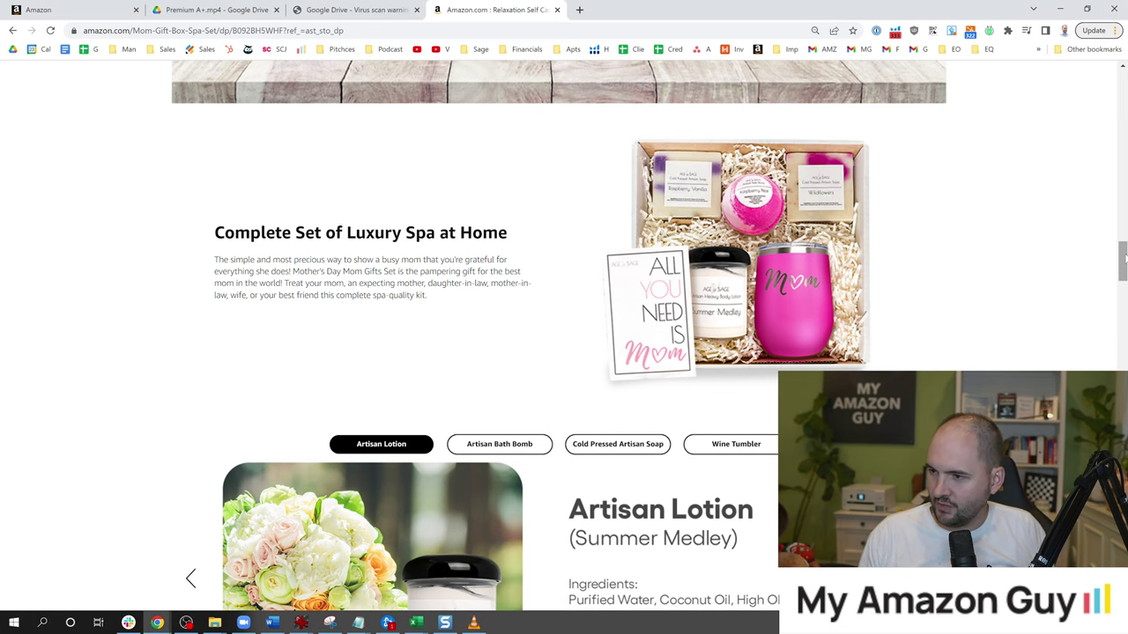
drag(1124, 255, 1124, 92)
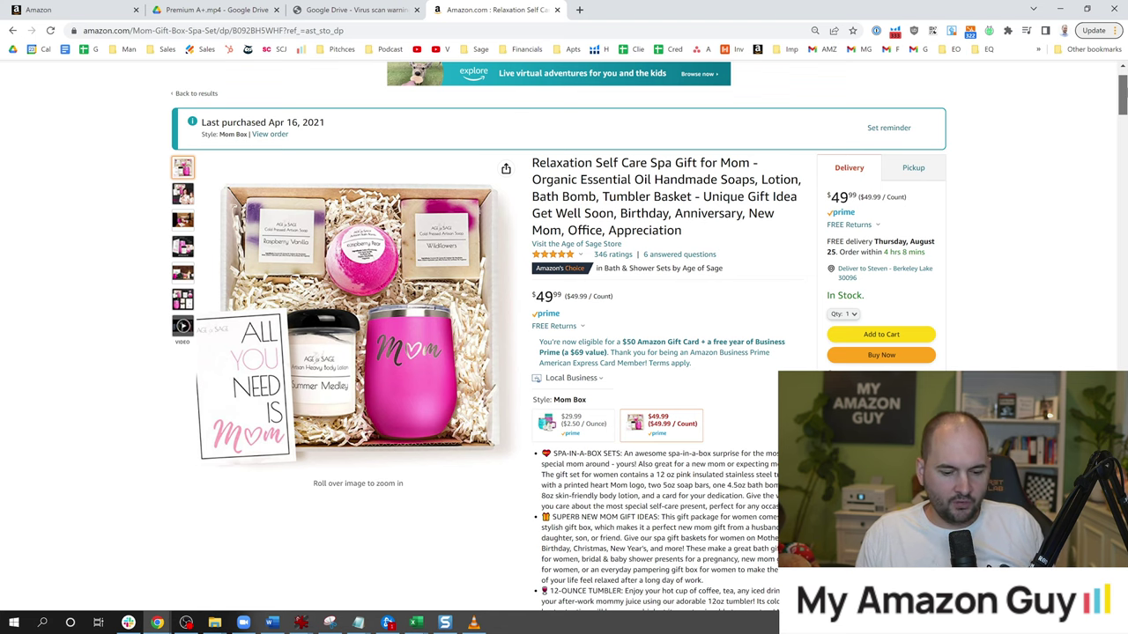
drag(1123, 92, 1123, 187)
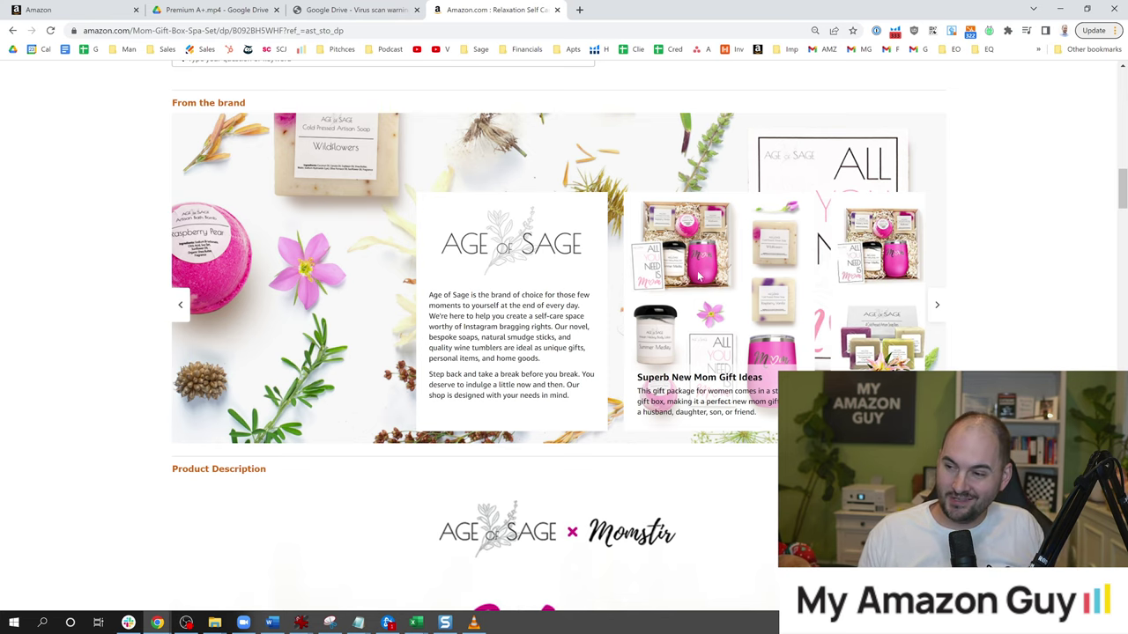
scroll(696, 277, up, 1)
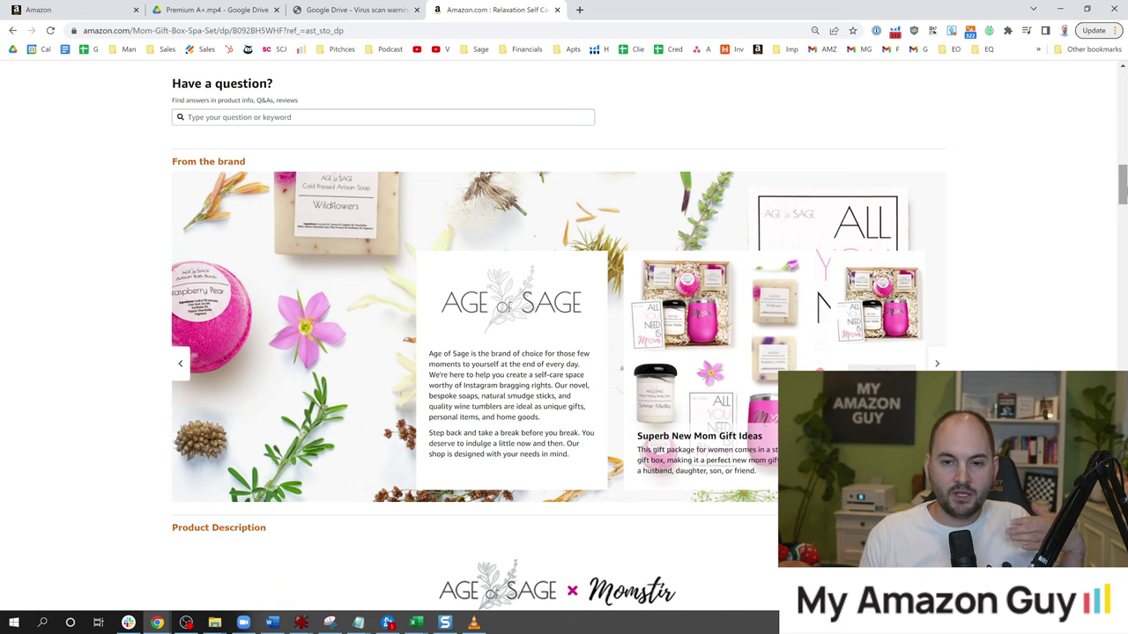
scroll(564, 335, down, 2)
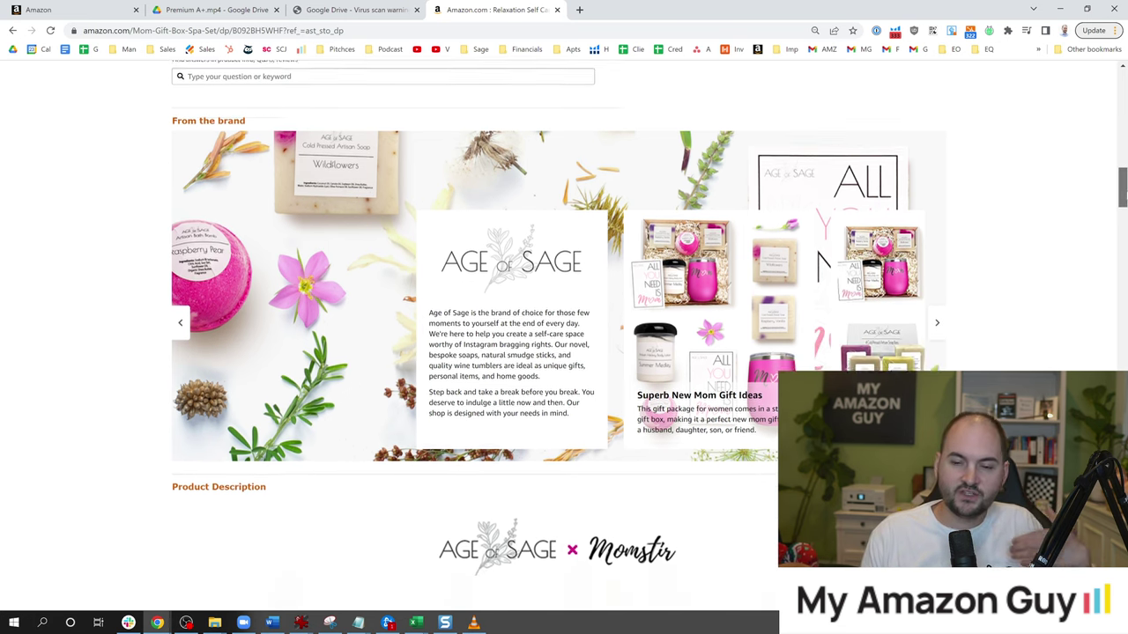
scroll(590, 232, down, 4)
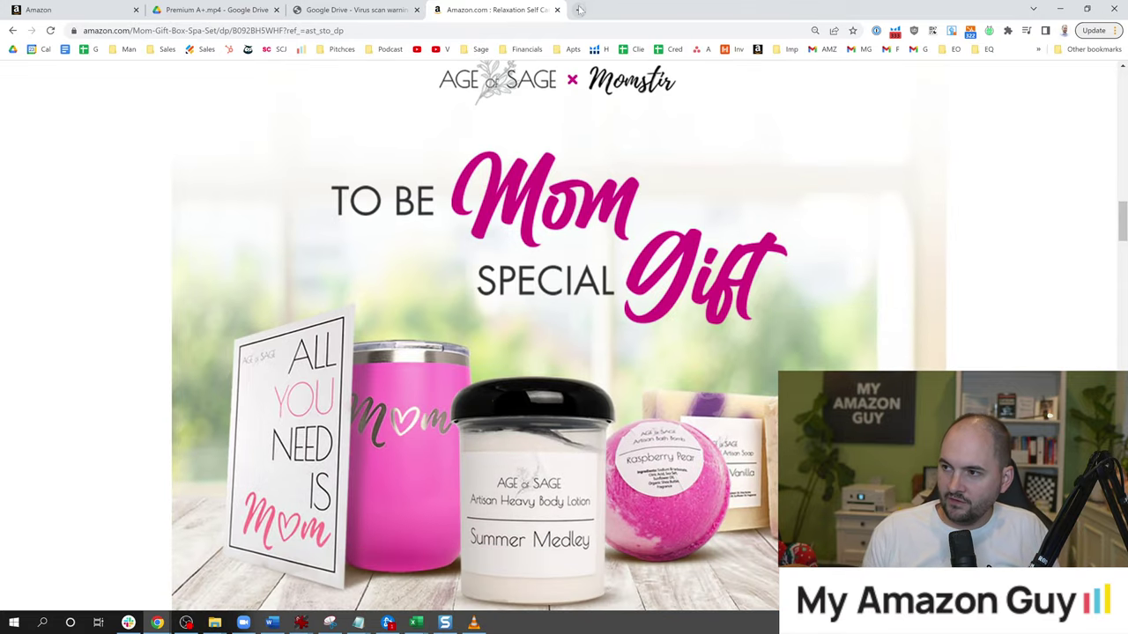
Step: Load the Age of Sage store in a new tab and open and scroll the Macho Soap Bar page
click(580, 10)
text(amazon.com/stores/page/82D30327-0B43-4000-9ED5-5A485ECA3BFB?ingress=3)
key(Return)
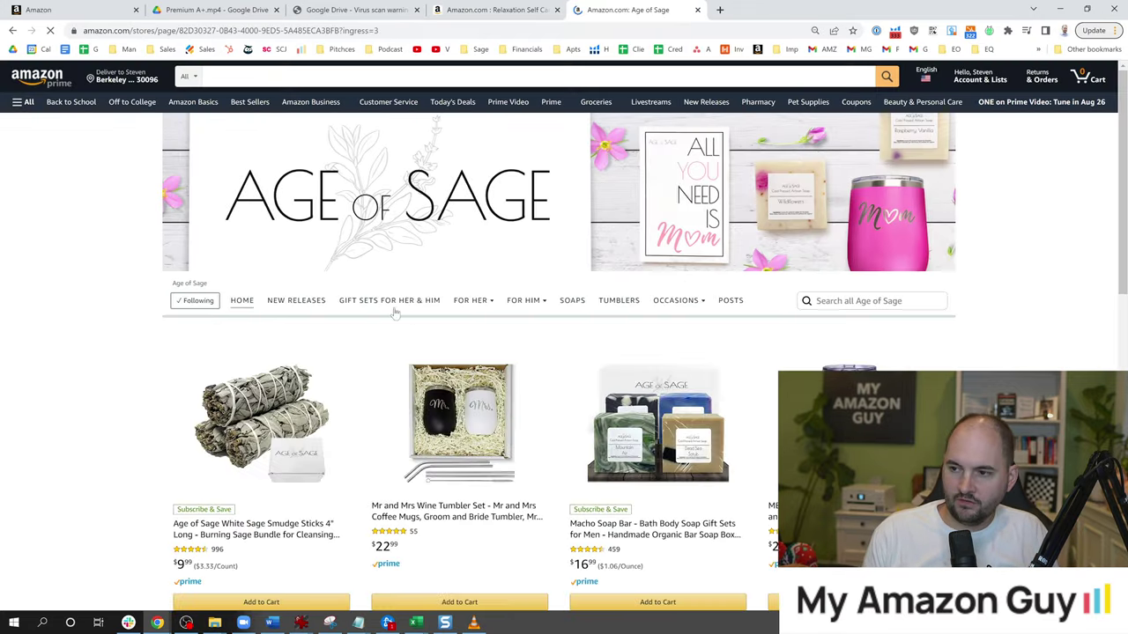
scroll(396, 314, down, 1)
click(651, 304)
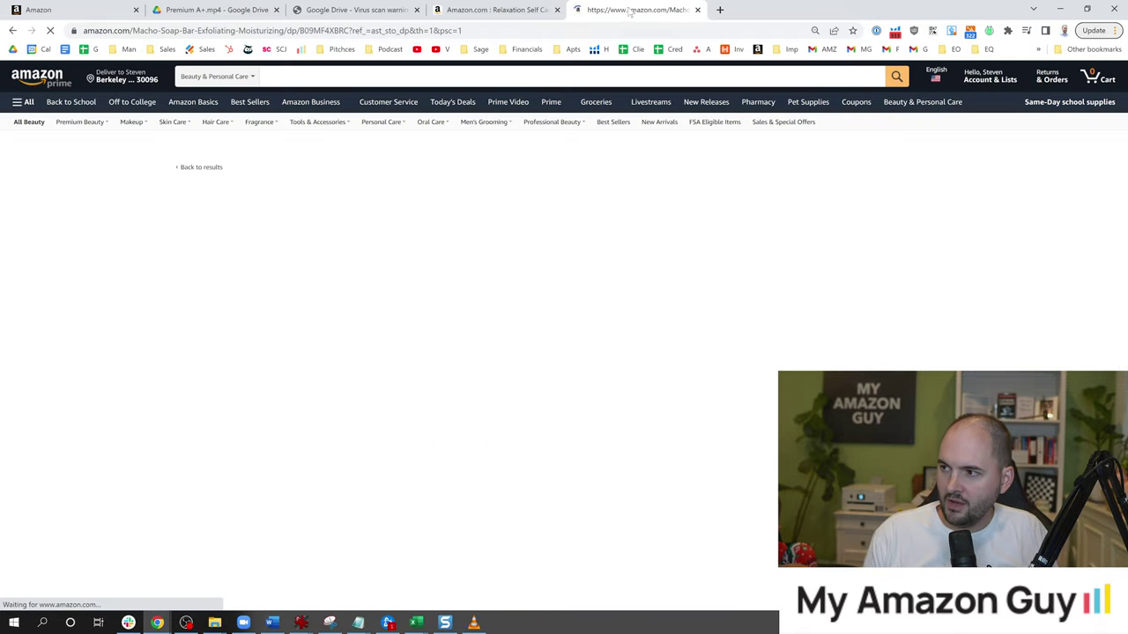
scroll(1125, 262, down, 6)
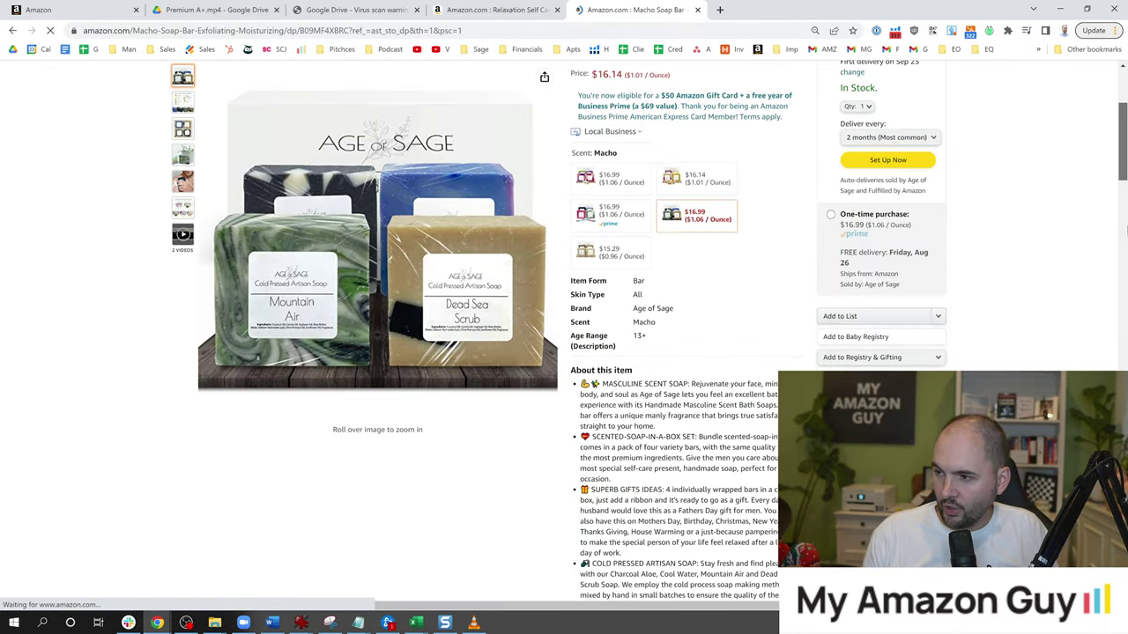
scroll(1125, 262, down, 15)
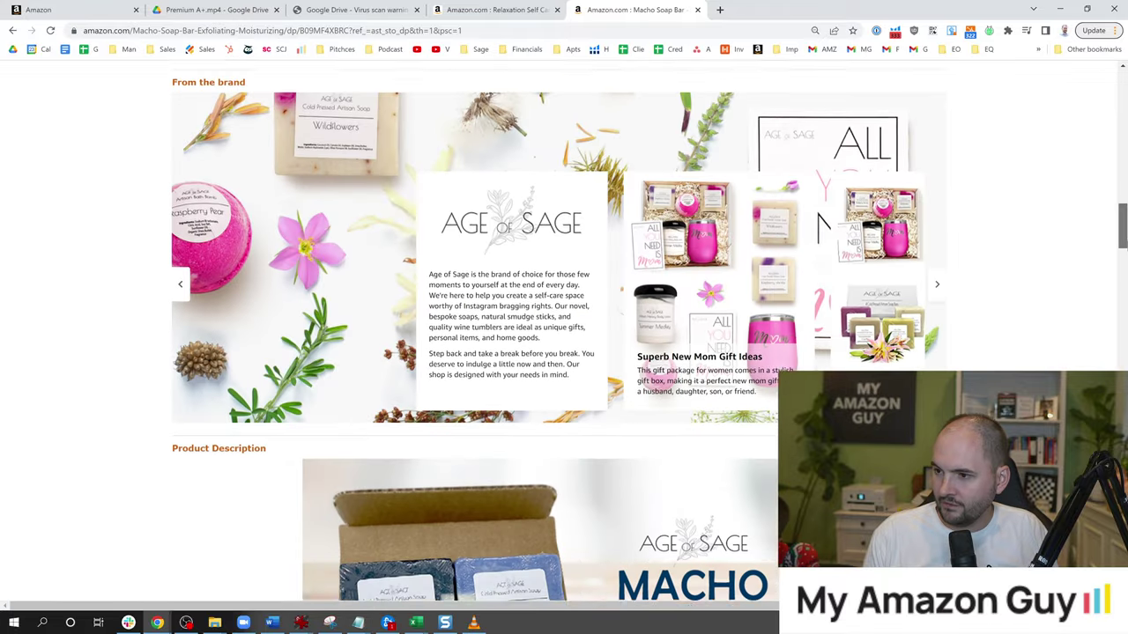
scroll(1125, 262, down, 1)
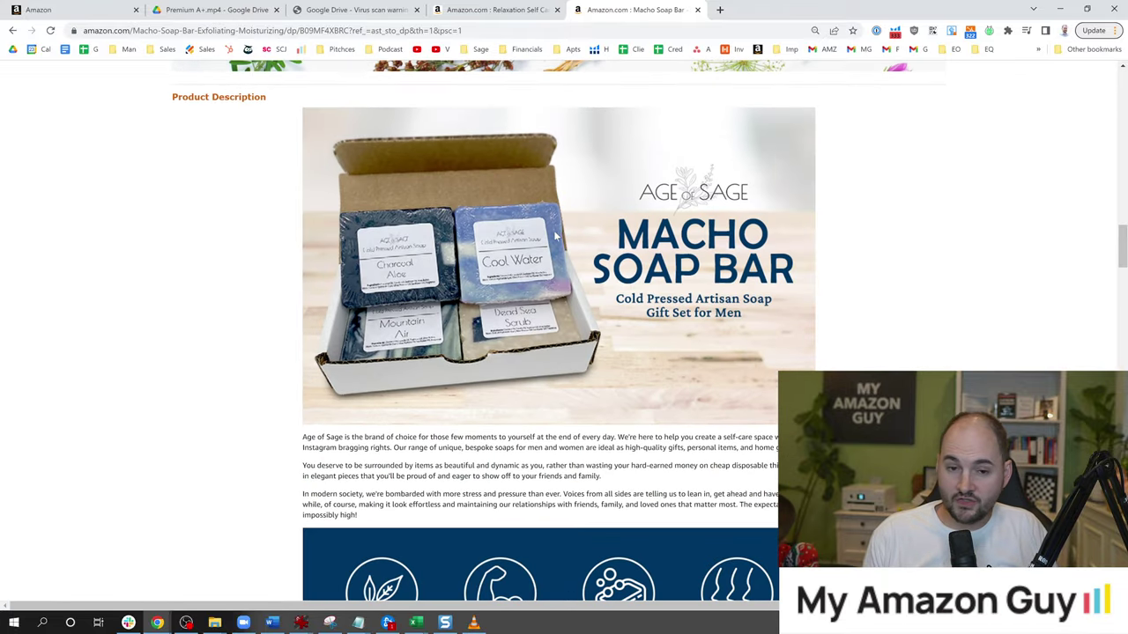
Step: Compare the Mom gift box and Macho Soap Bar pages by switching back and forth between them
click(517, 11)
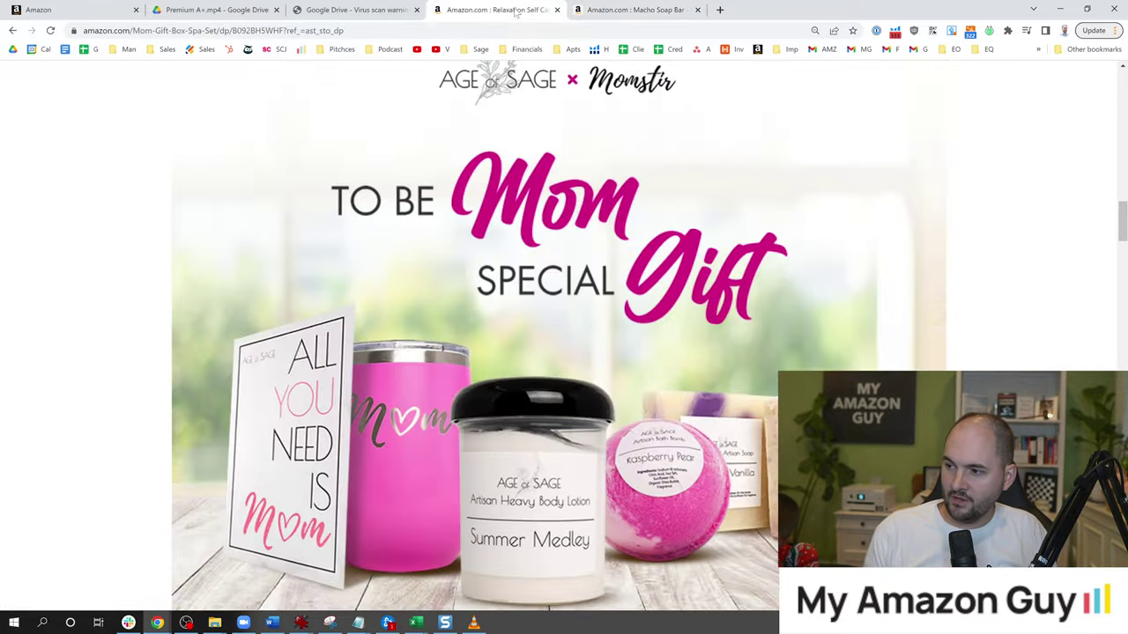
click(627, 9)
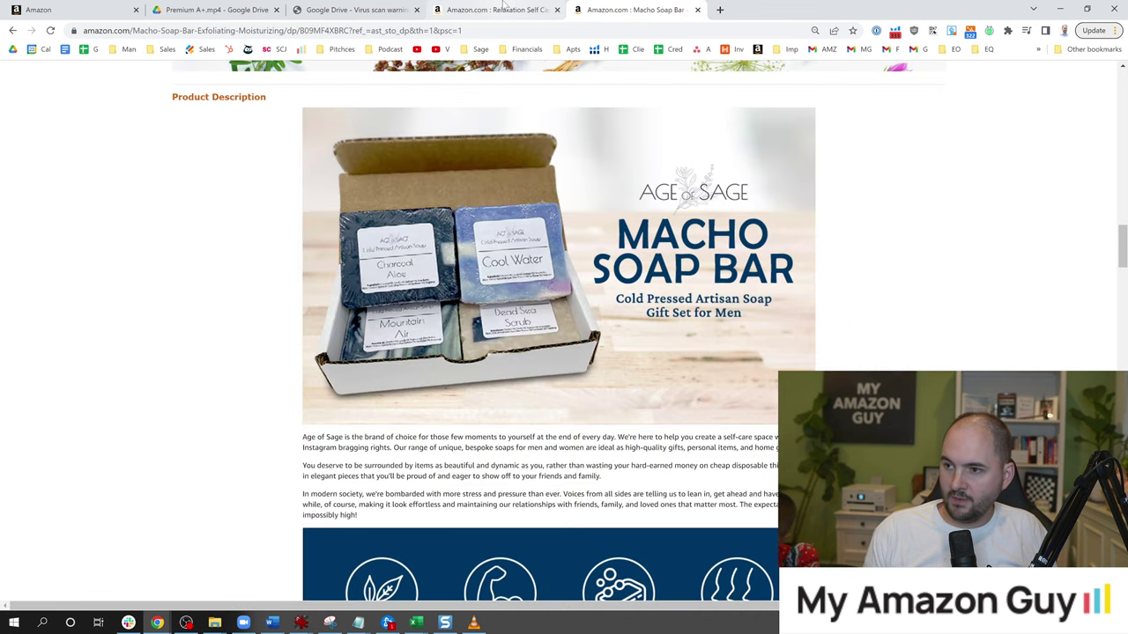
click(509, 9)
click(633, 8)
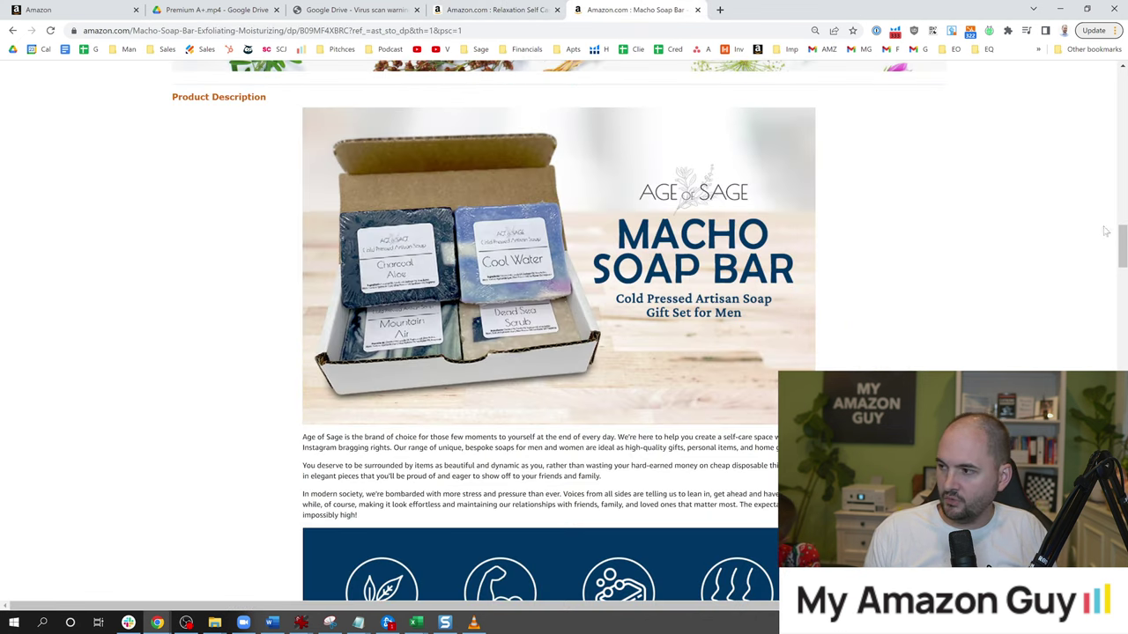
drag(1121, 236, 1121, 348)
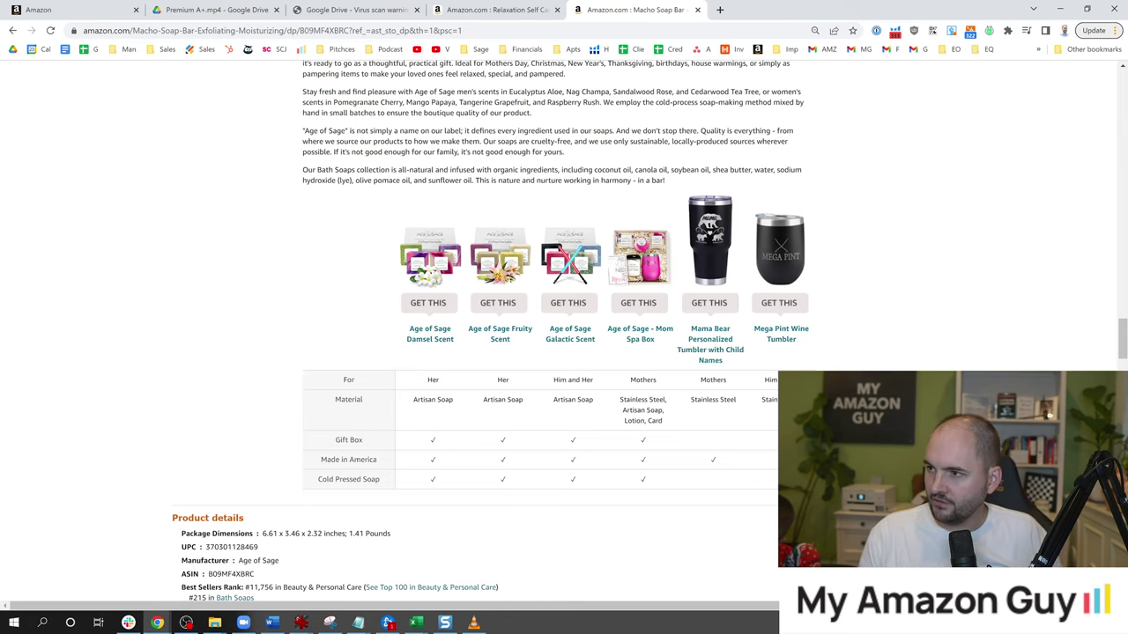
click(480, 10)
drag(1121, 222, 1121, 349)
click(560, 253)
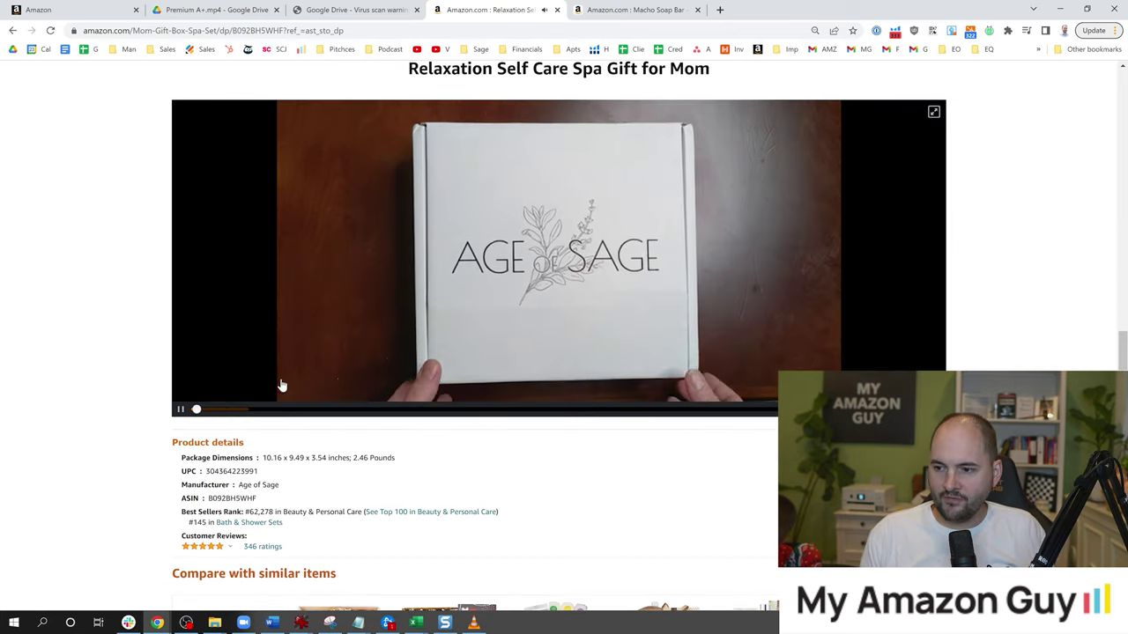
scroll(511, 313, up, 2)
click(520, 321)
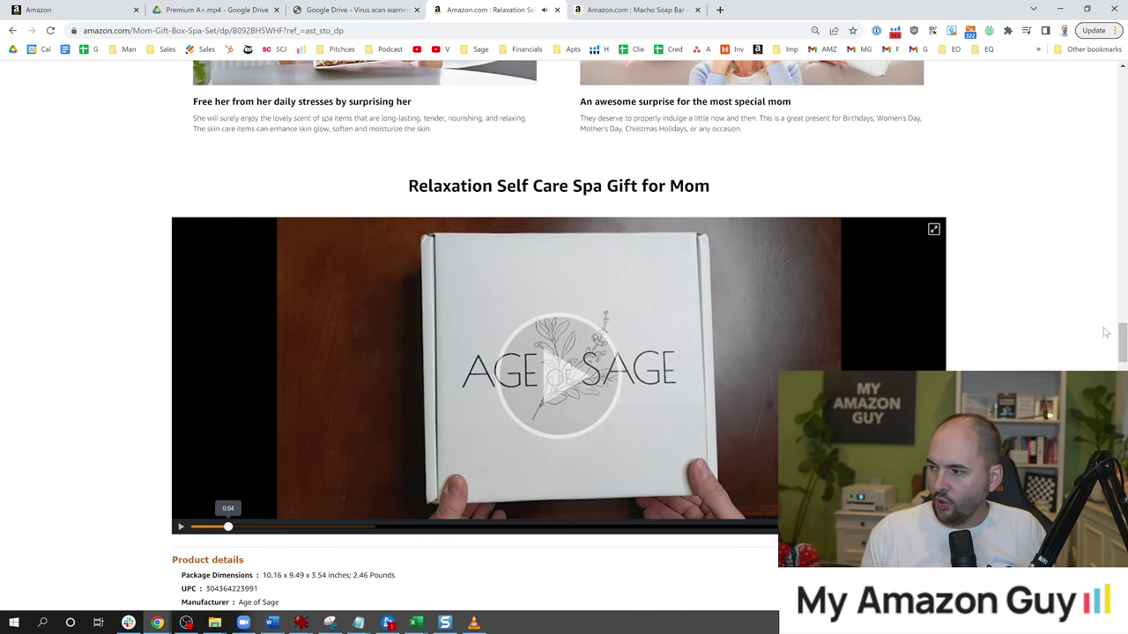
scroll(559, 353, down, 1)
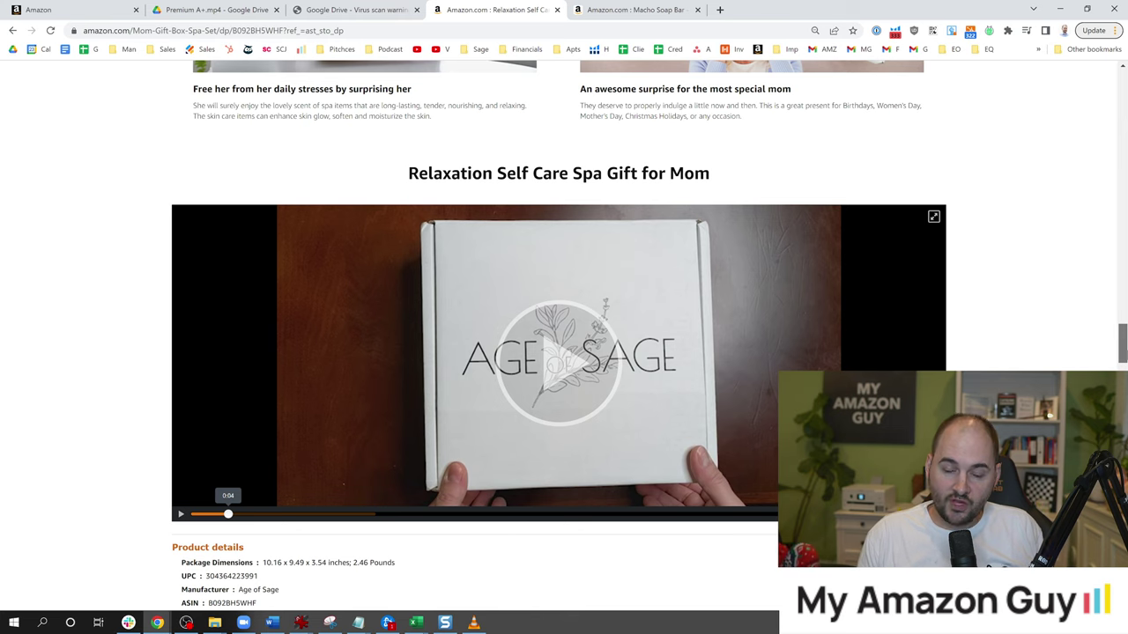
scroll(559, 353, up, 1)
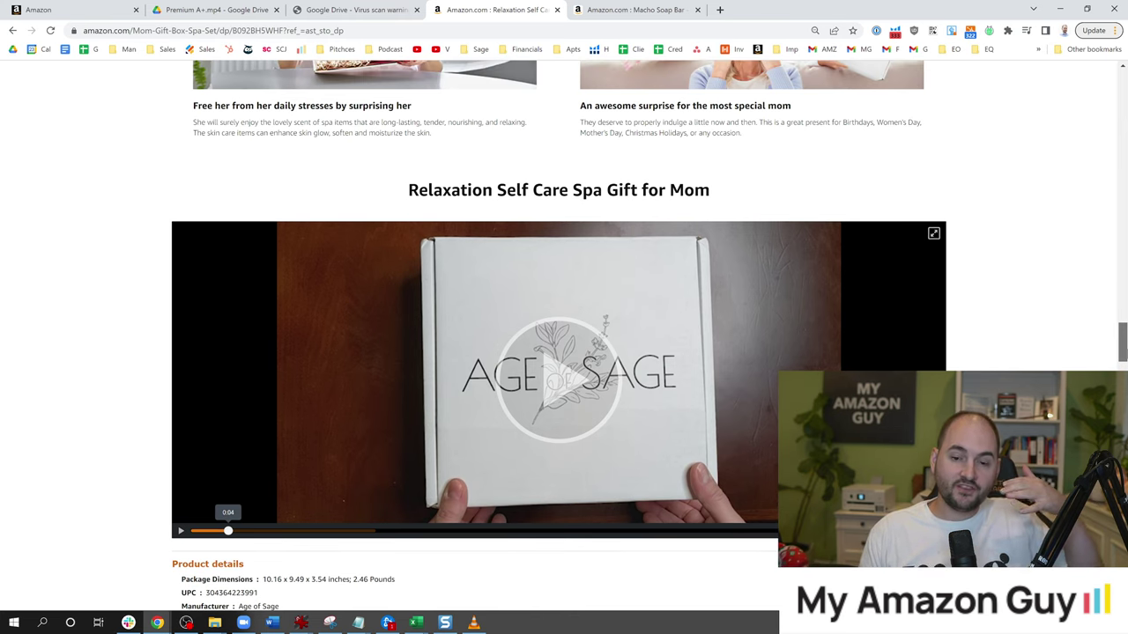
scroll(558, 352, down, 1)
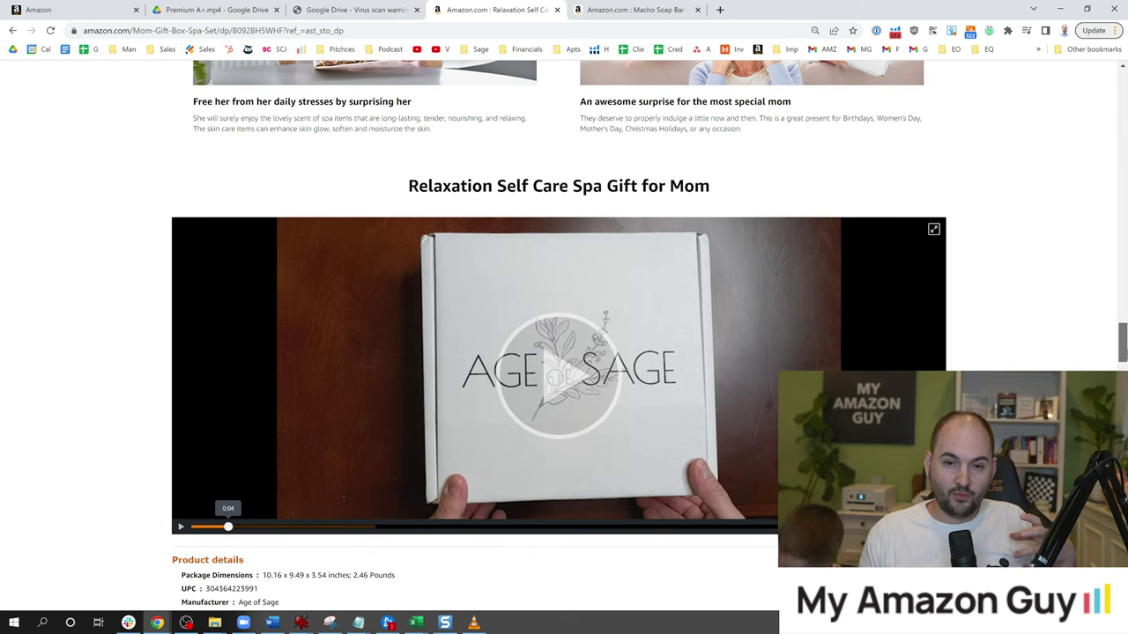
scroll(559, 352, down, 1)
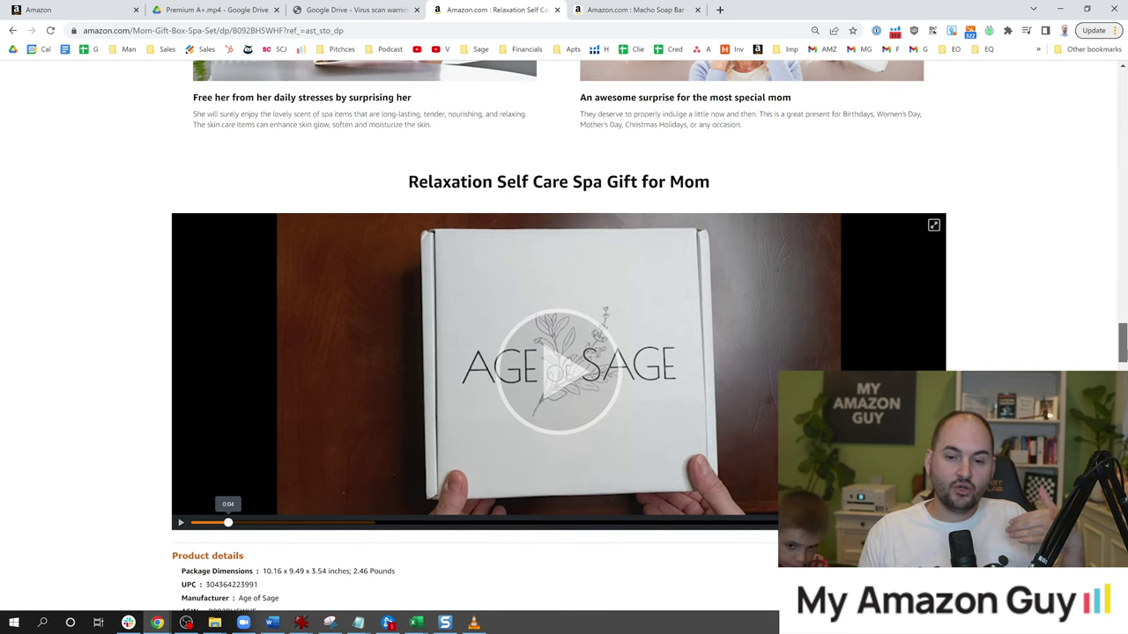
scroll(559, 352, up, 20)
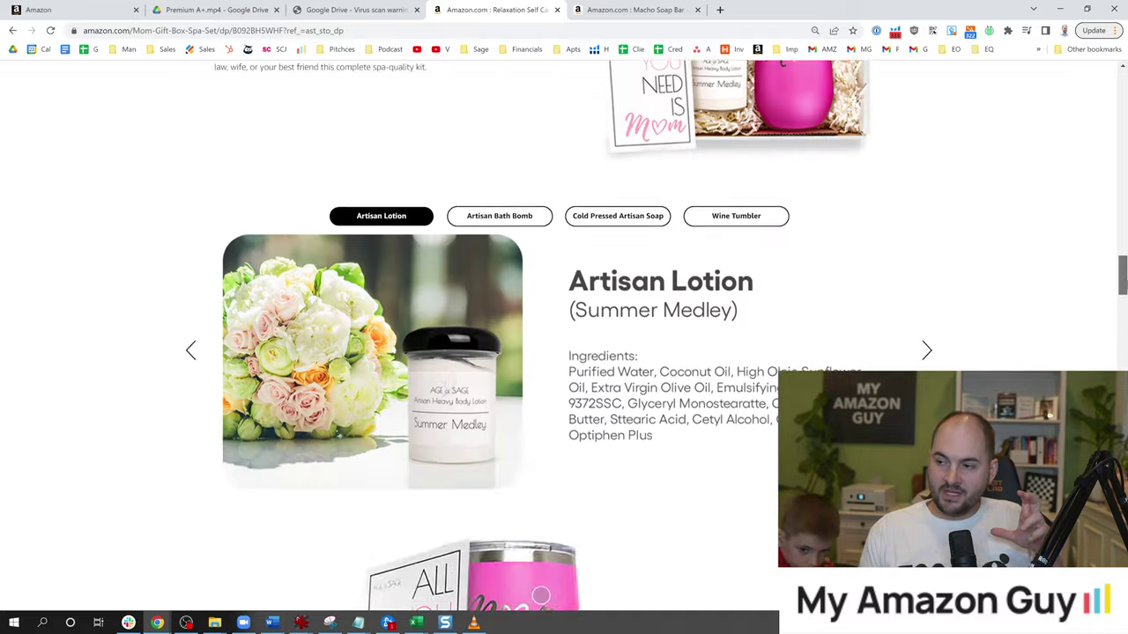
scroll(558, 352, up, 1)
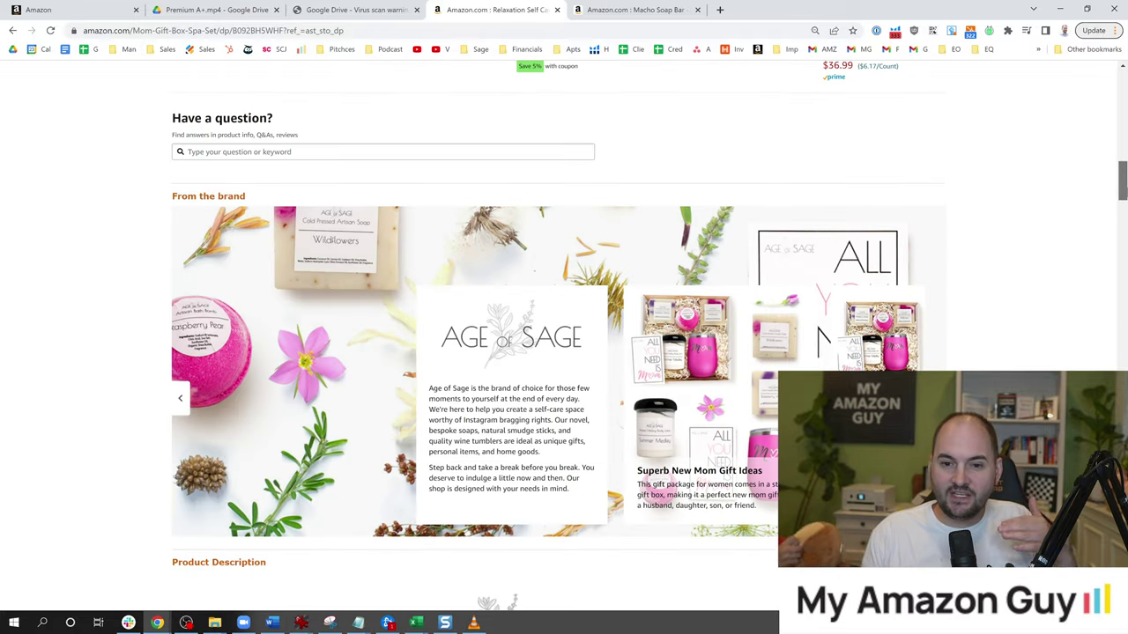
scroll(1114, 286, down, 10)
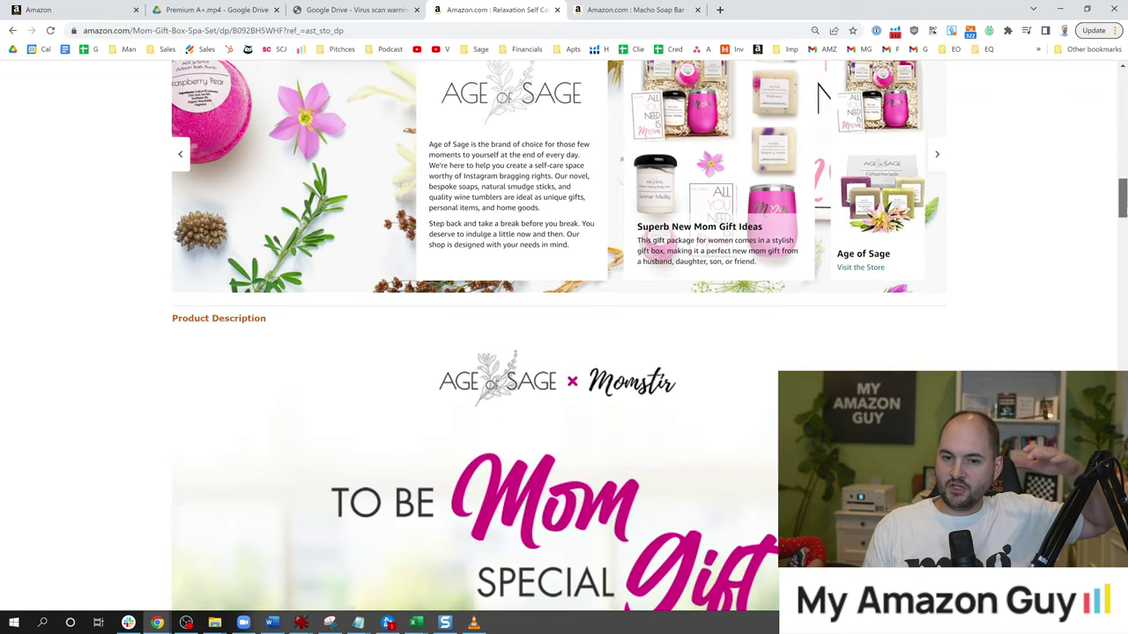
Step: Advance the gift box carousel through Artisan Bath Bomb and Cold Pressed Artisan Soap to Wine Tumbler
scroll(1115, 286, down, 10)
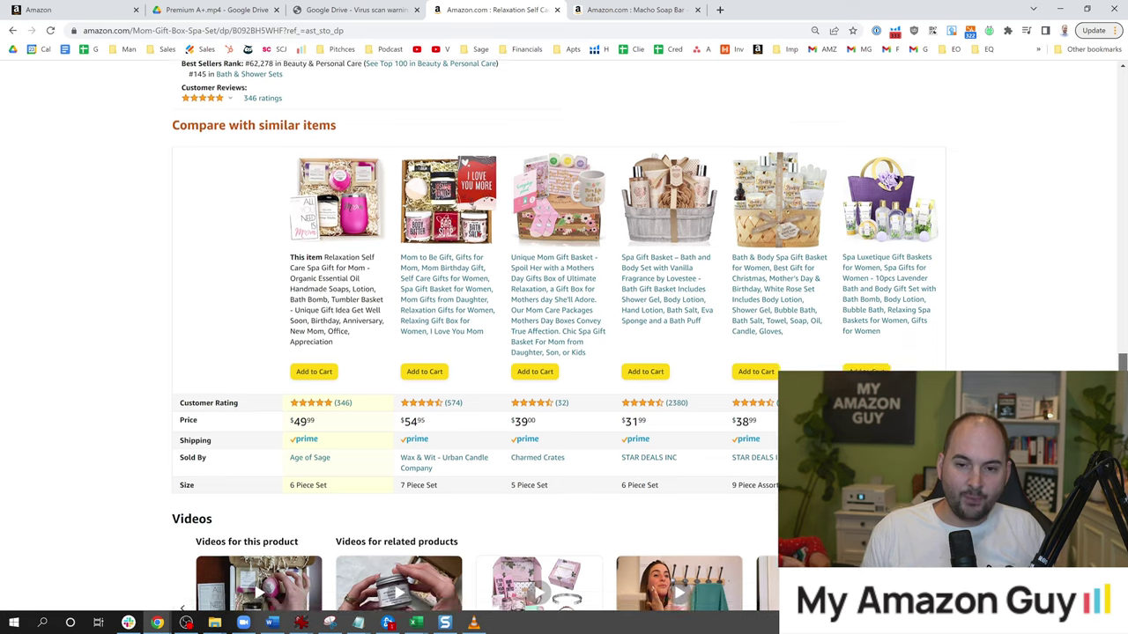
scroll(593, 336, down, 1)
scroll(593, 337, up, 1)
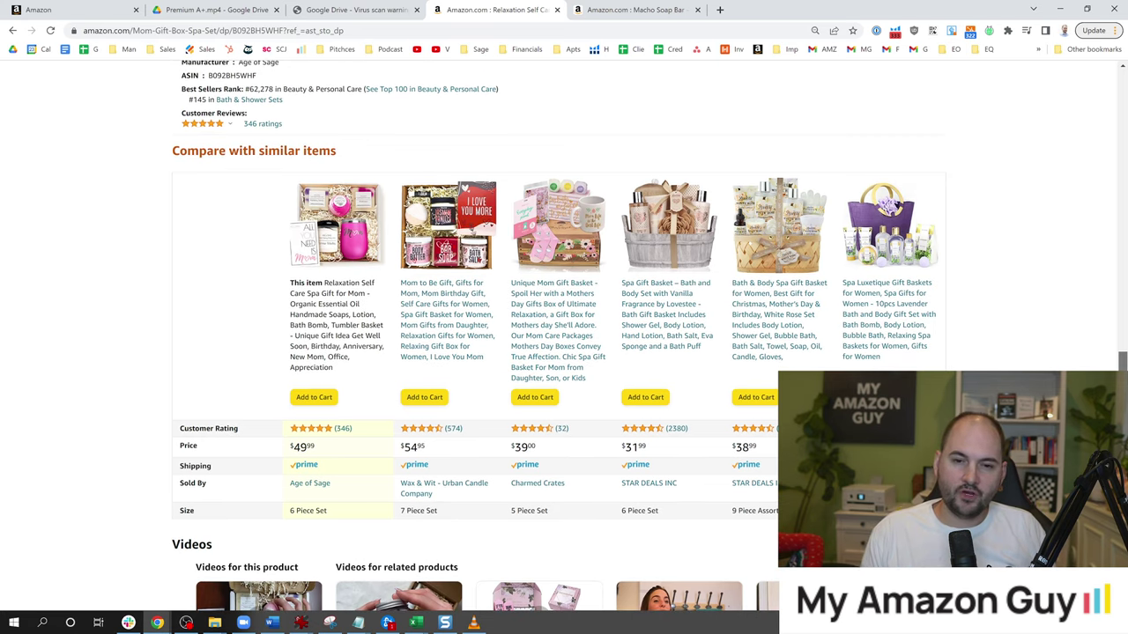
scroll(564, 352, up, 1)
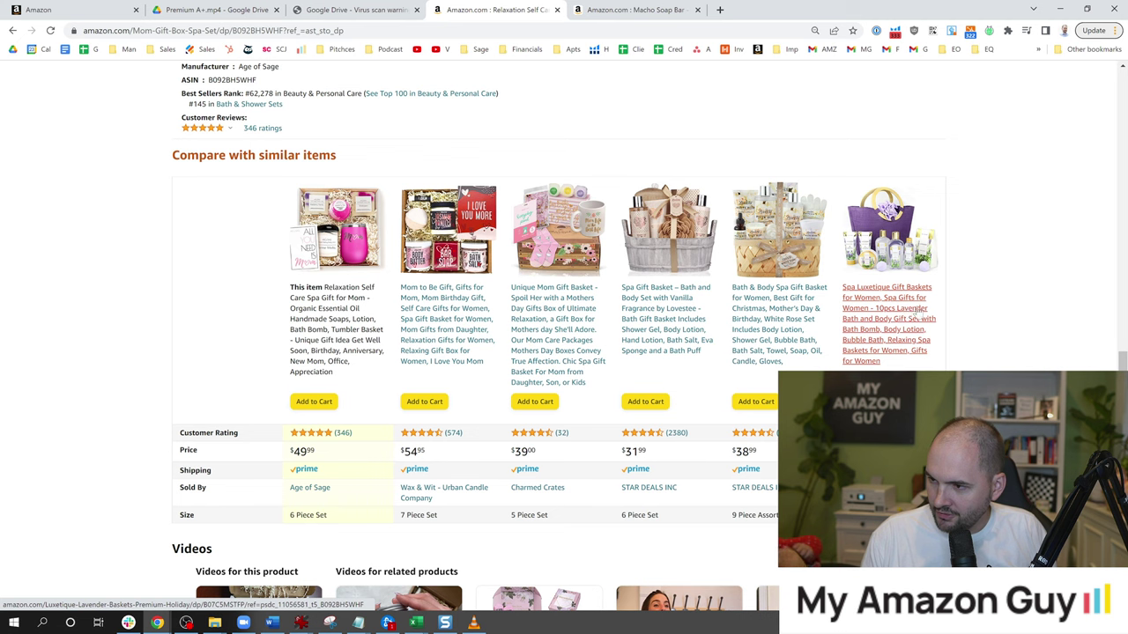
drag(1121, 361, 1121, 268)
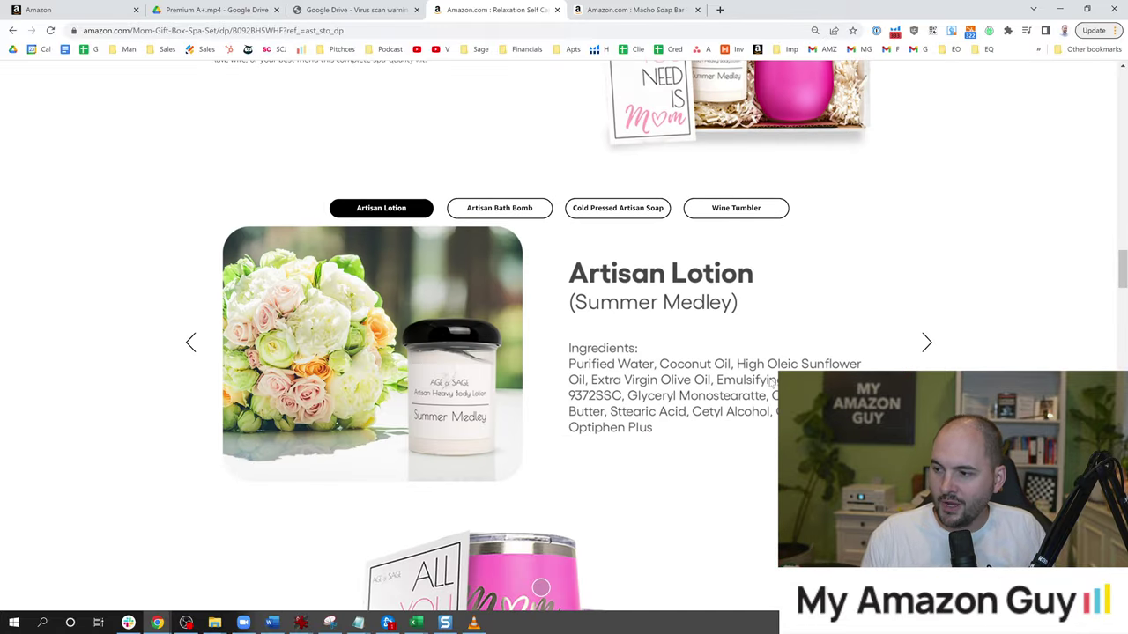
scroll(772, 383, down, 1)
click(923, 300)
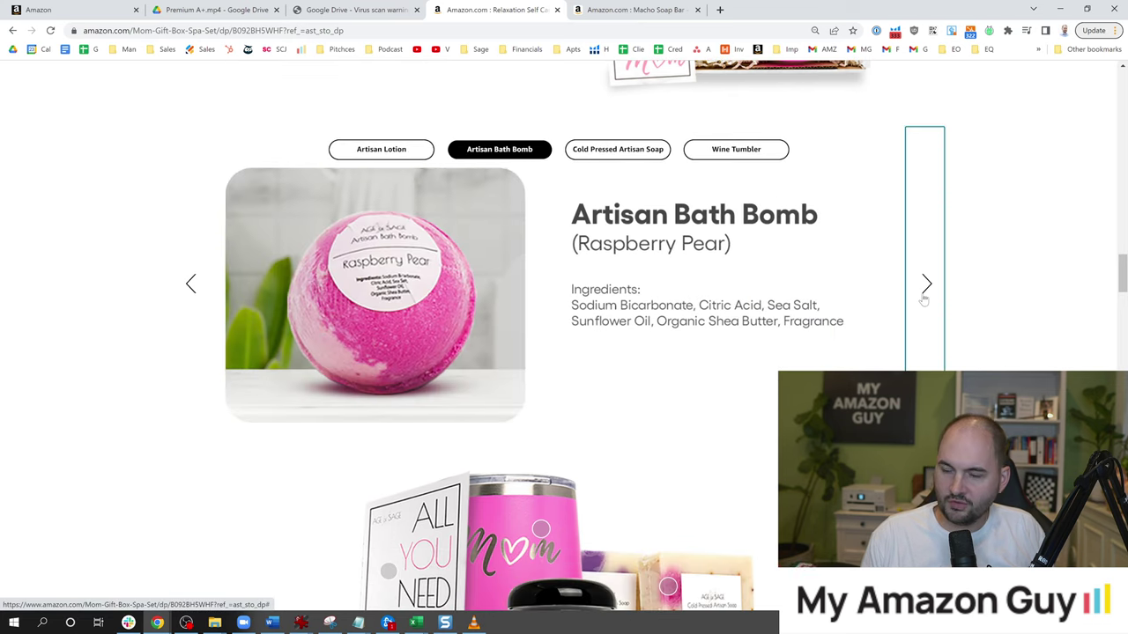
click(923, 298)
click(923, 296)
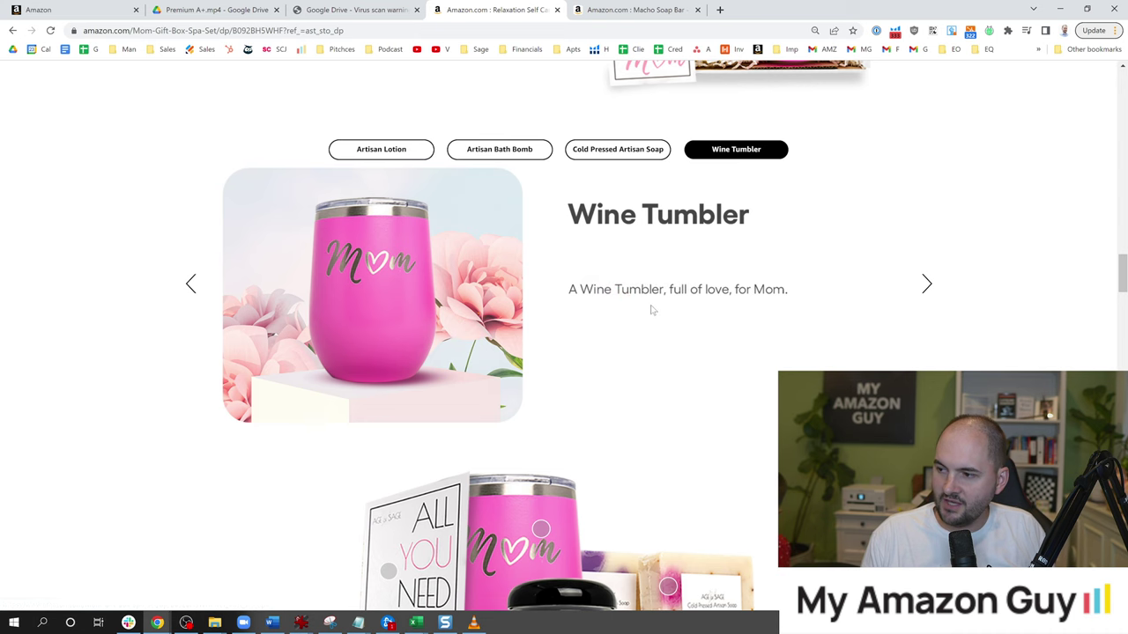
Step: Step the carousel back through Soap, Bath Bomb and Lotion to Wine Tumbler, then return to the brand section
click(188, 285)
click(192, 285)
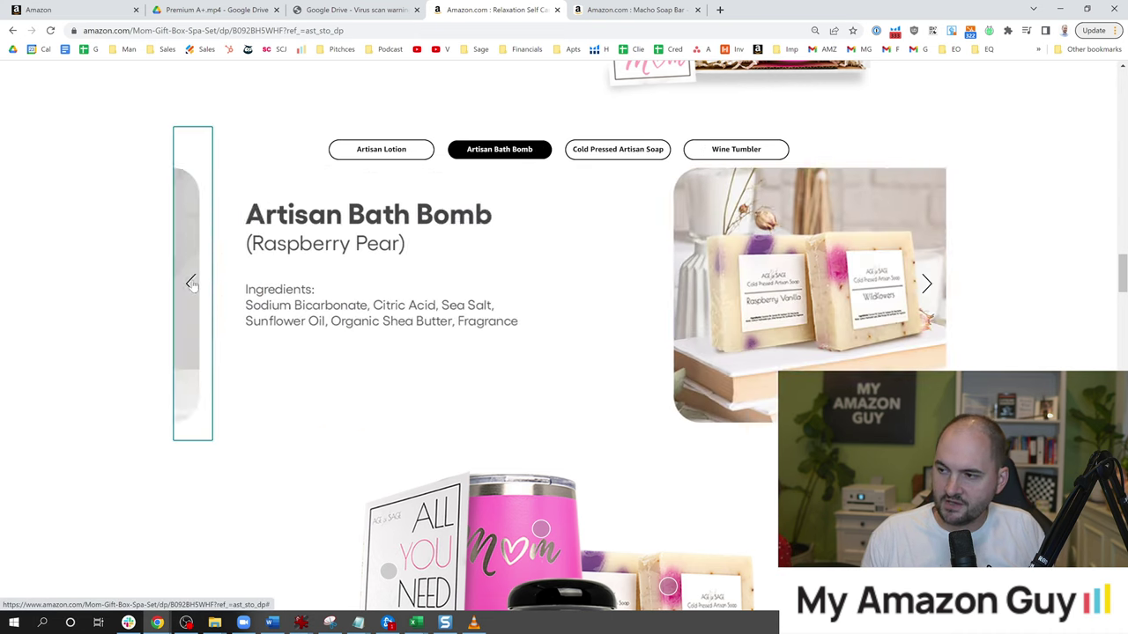
click(192, 284)
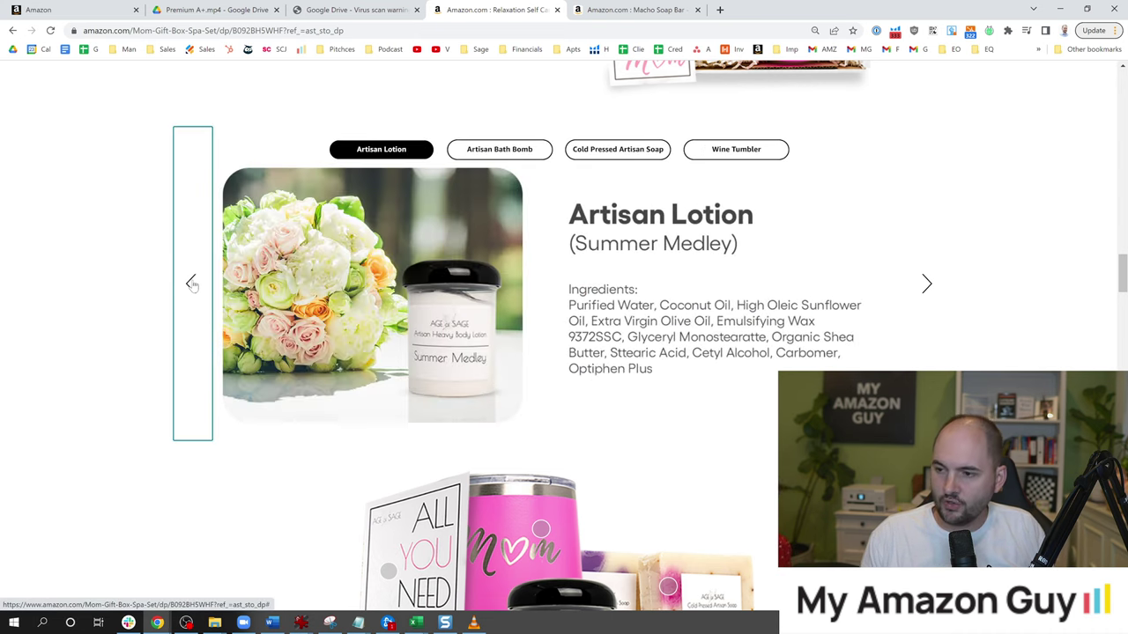
click(192, 284)
scroll(563, 334, up, 10)
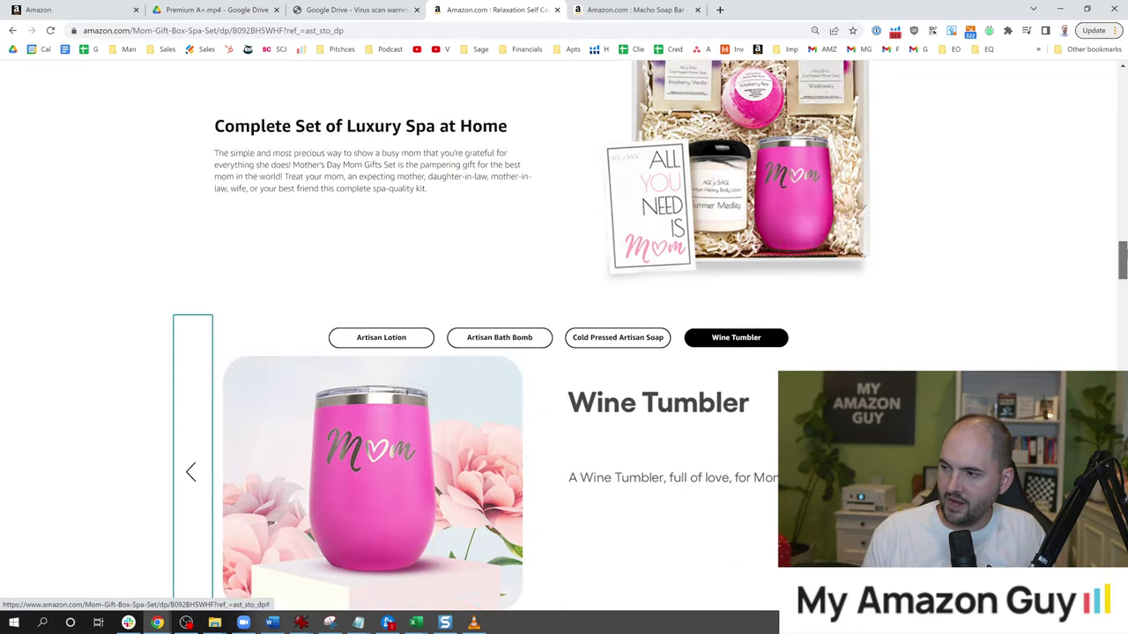
scroll(564, 334, up, 3)
scroll(563, 334, down, 1)
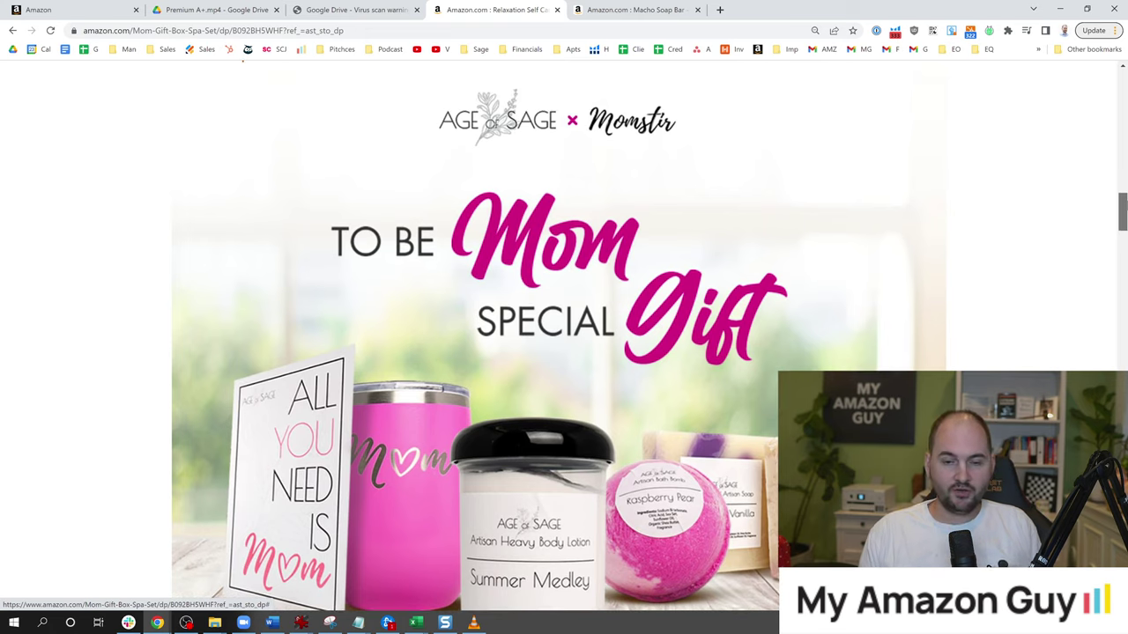
scroll(563, 335, up, 3)
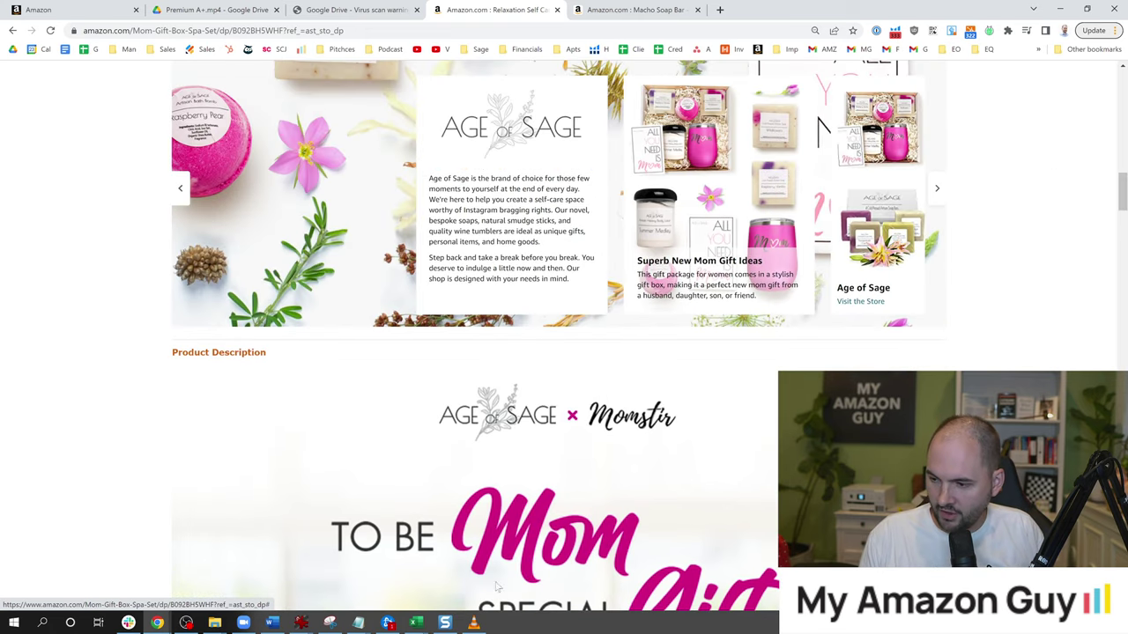
Step: Bring VLC up maximized, restart Premium A+.mp4 from 00:00 and play it at 8x speed
click(473, 623)
click(816, 93)
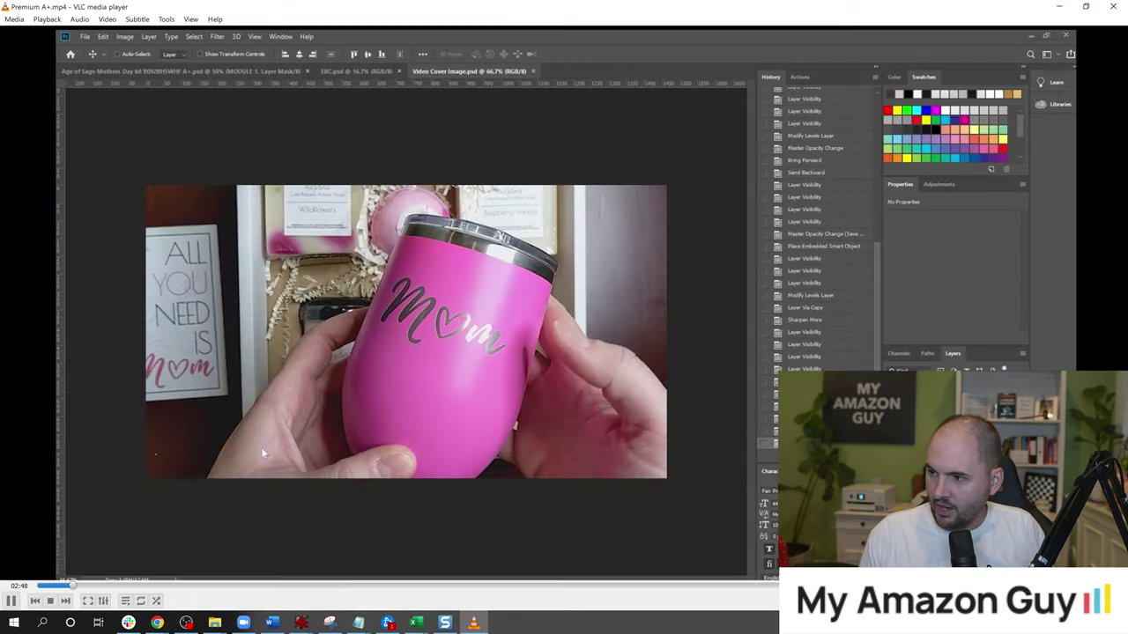
click(14, 585)
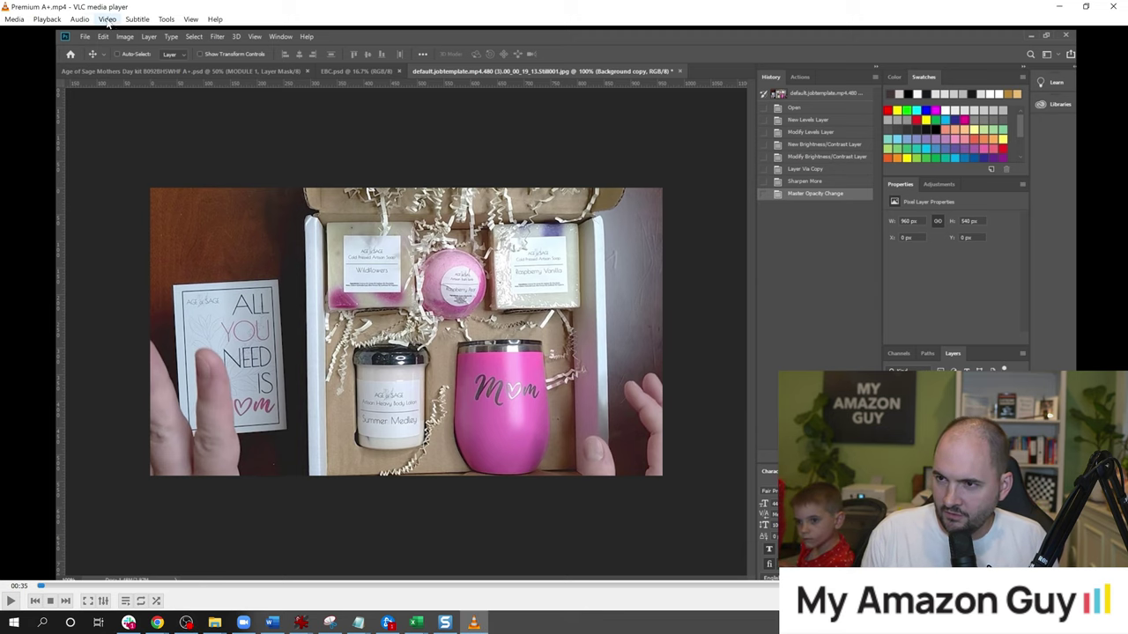
click(51, 20)
mouse_move(61, 98)
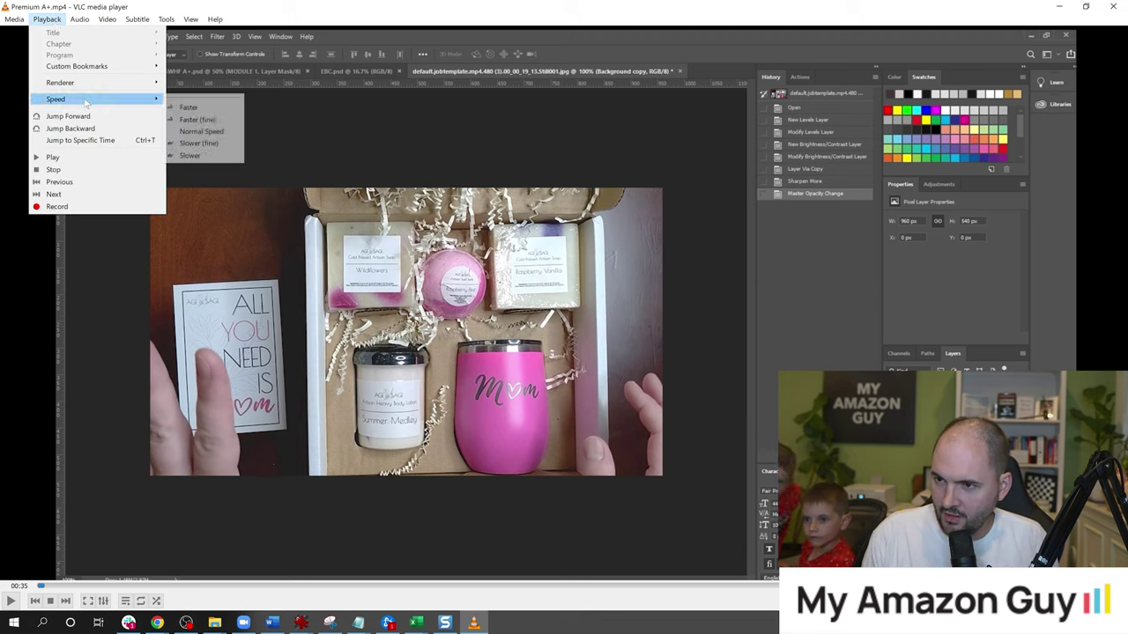
click(190, 102)
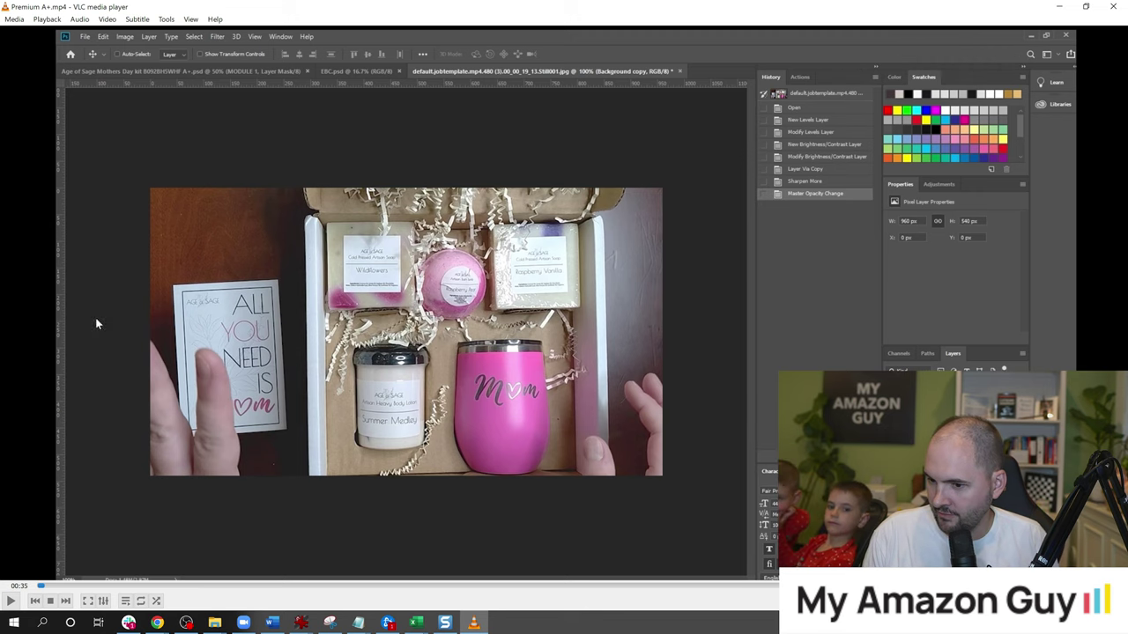
key(space)
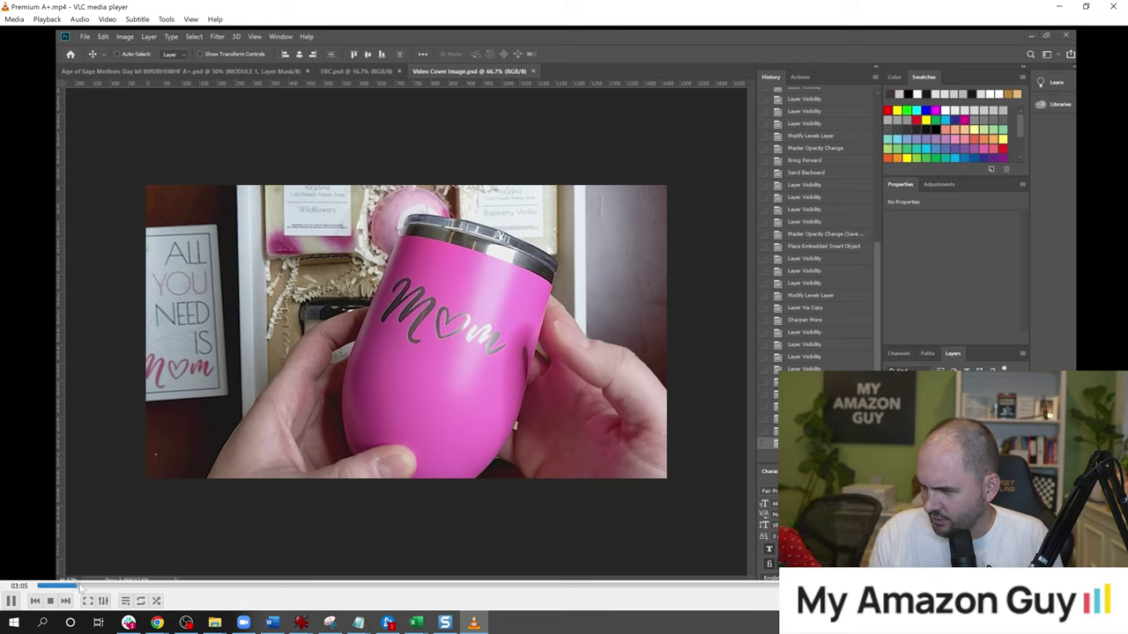
Step: Raise the Premium A+ playback speed from 8x to 16x with Playback > Speed > Faster
click(108, 19)
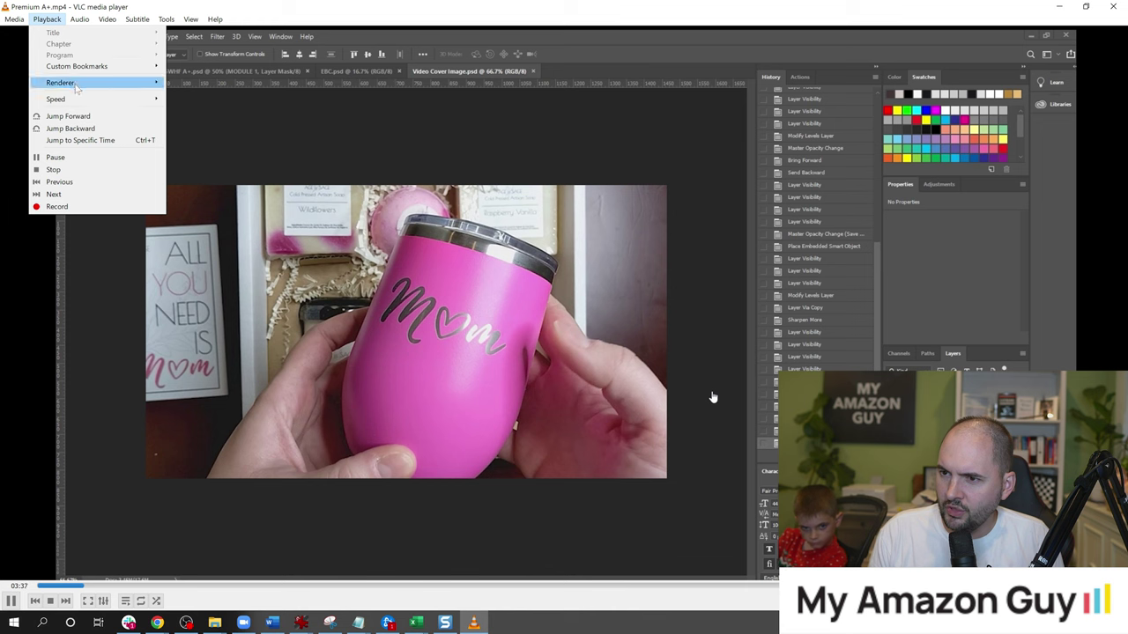
mouse_move(88, 98)
click(192, 108)
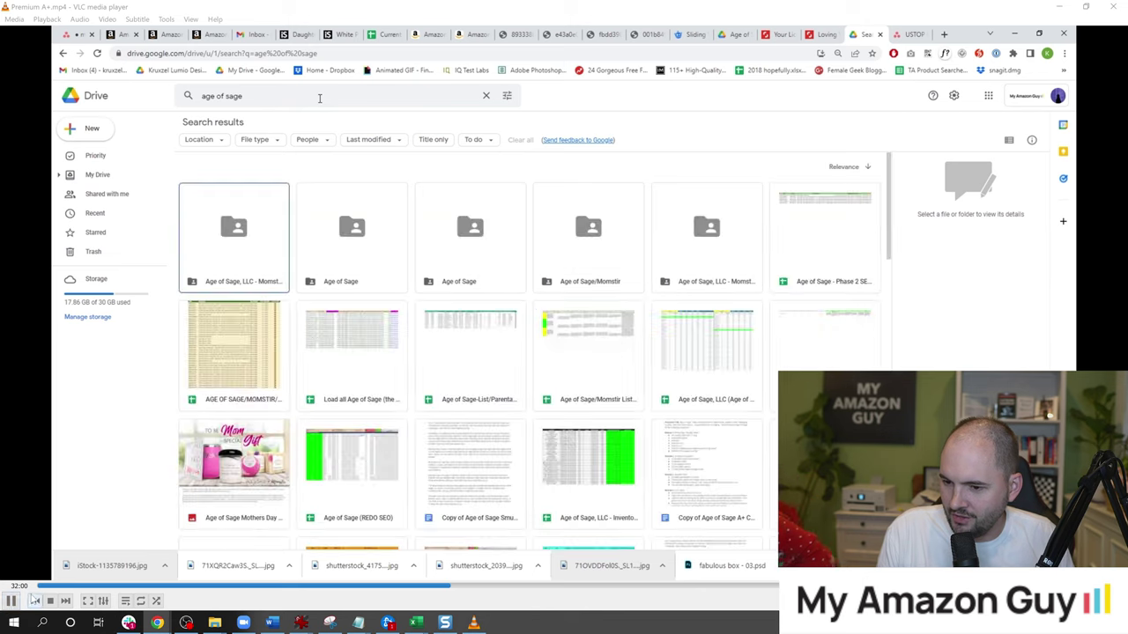
Step: Pause the recording and lower its playback speed from 16x to 8x, then to 4x
click(10, 601)
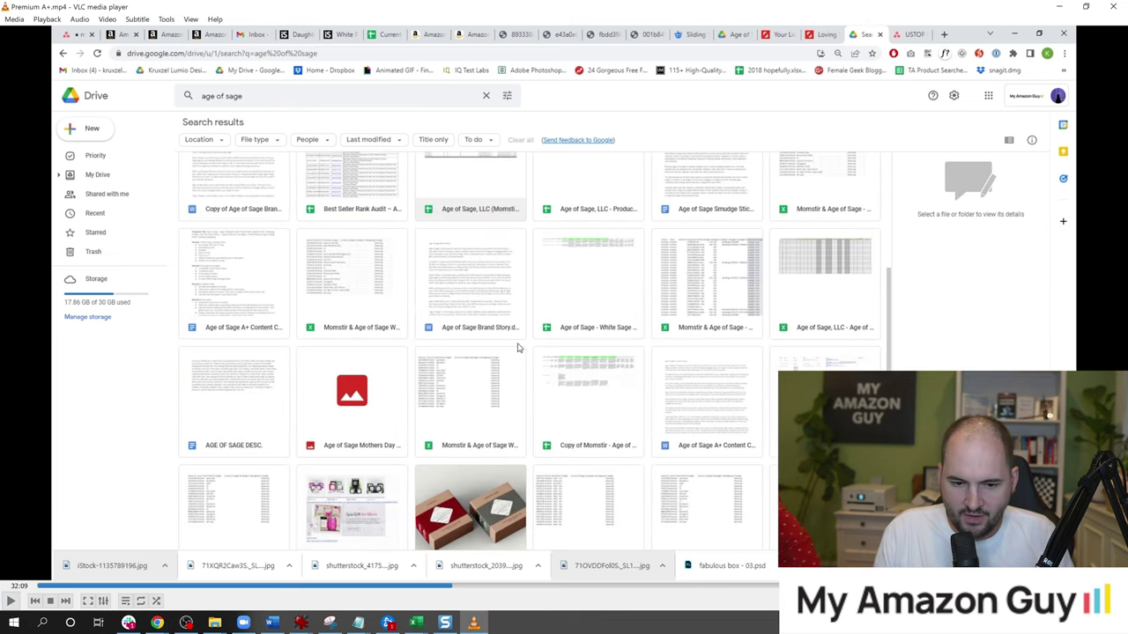
click(79, 18)
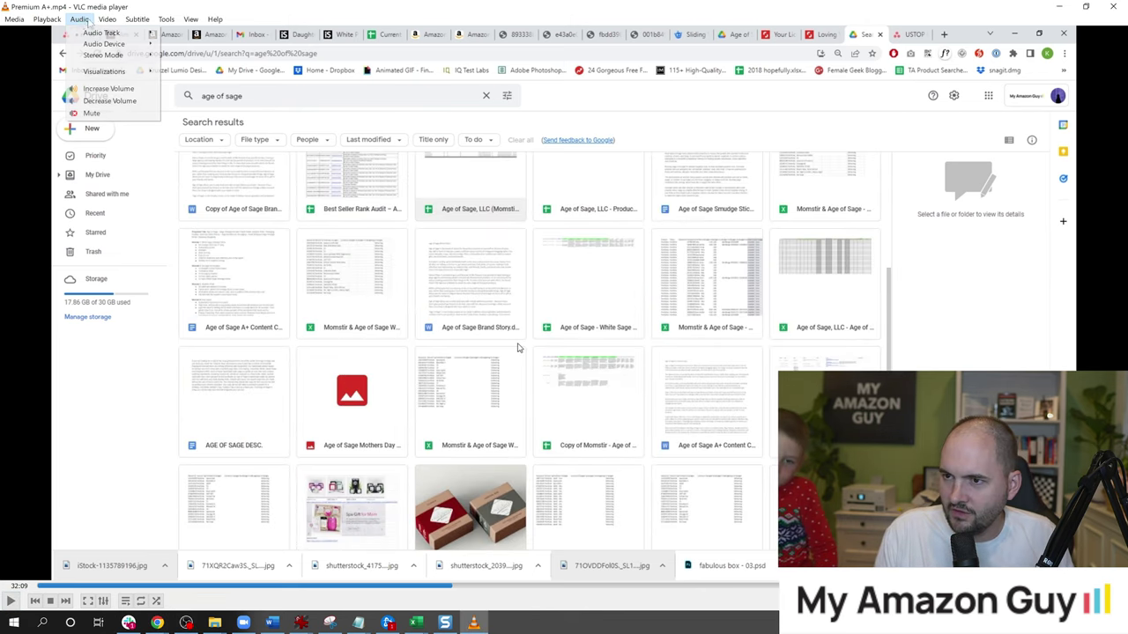
mouse_move(46, 19)
mouse_move(88, 99)
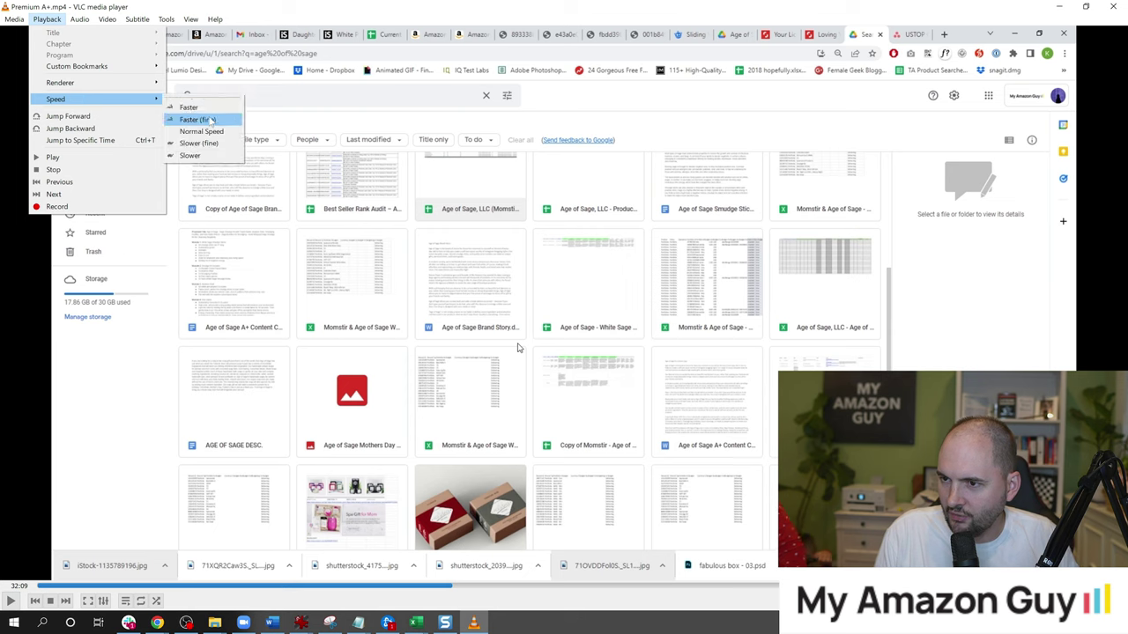
click(202, 155)
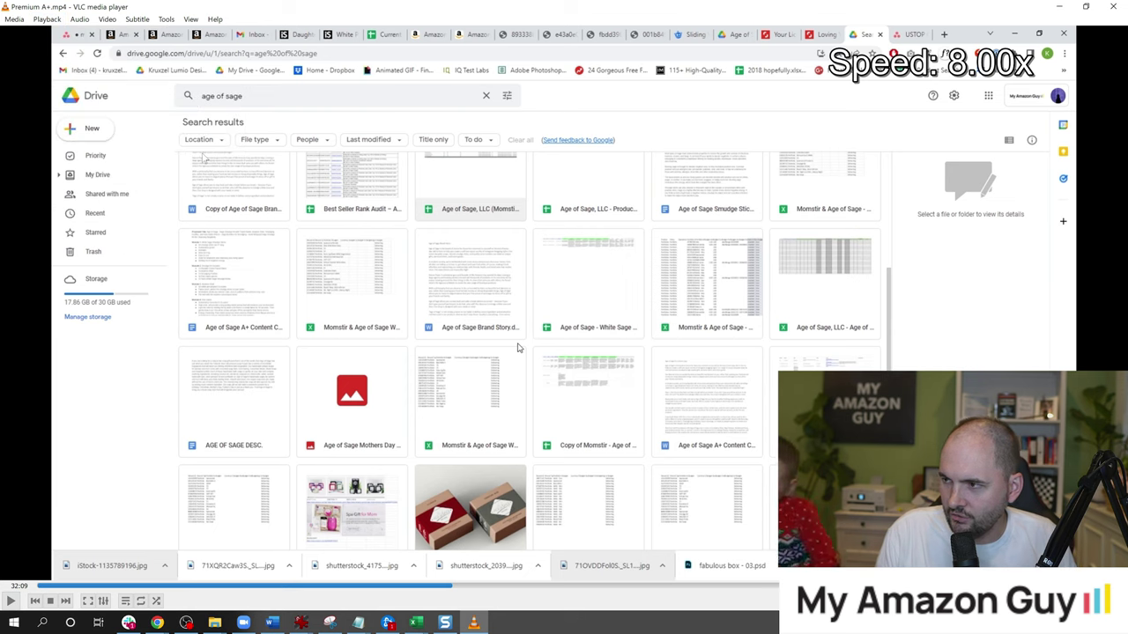
click(46, 19)
mouse_move(88, 98)
click(191, 155)
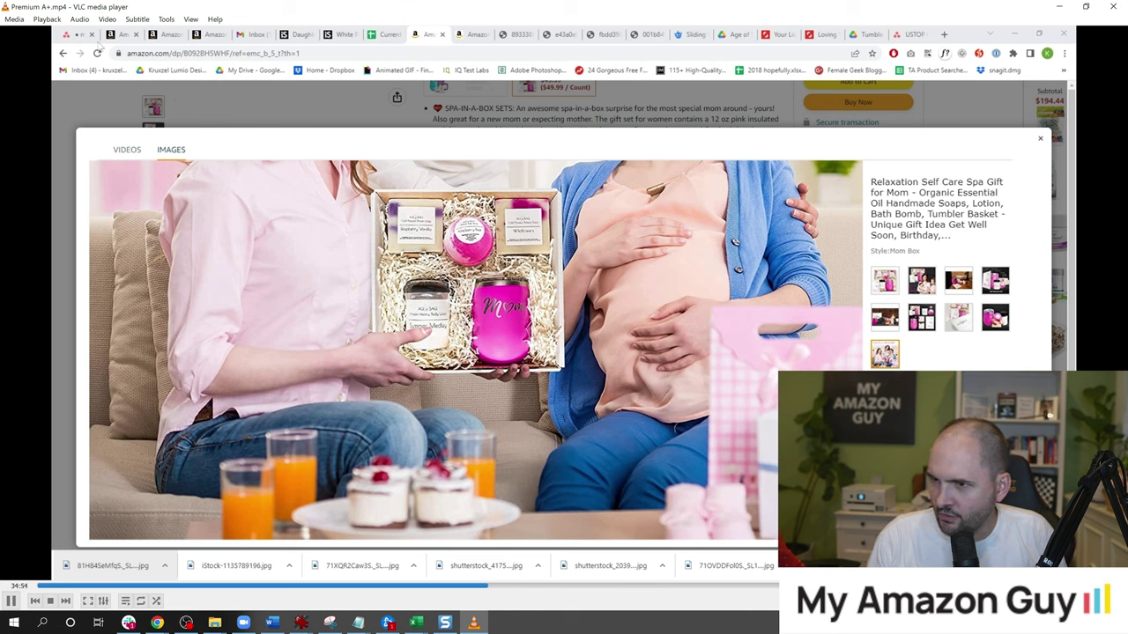
Step: Raise the recording's playback speed in two Faster steps back up to 16x
click(46, 18)
mouse_move(155, 99)
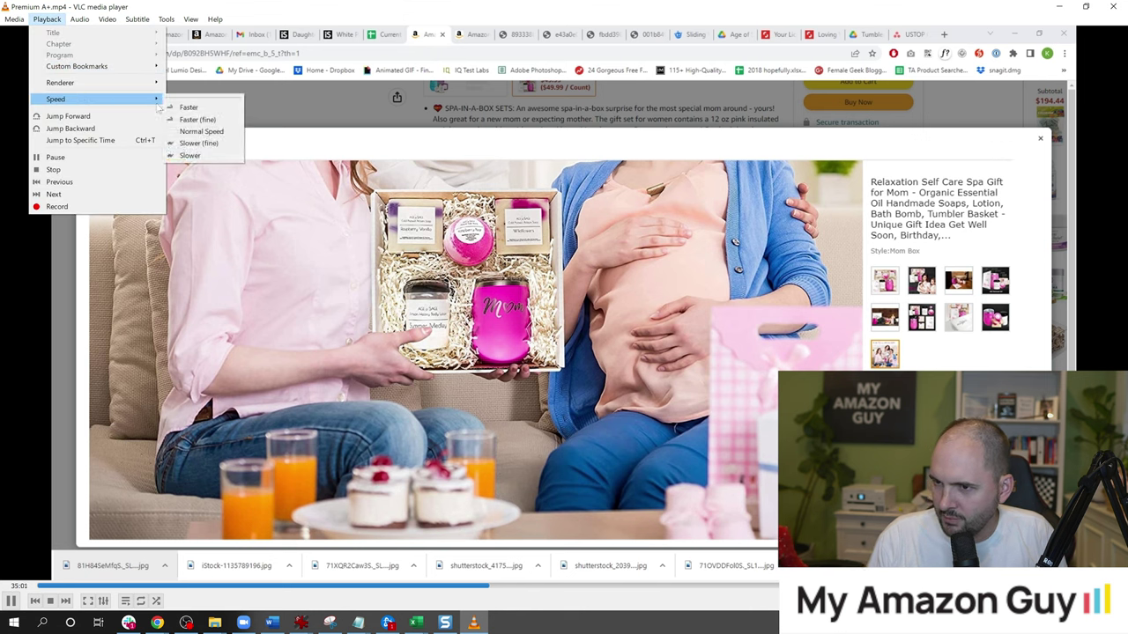
click(203, 109)
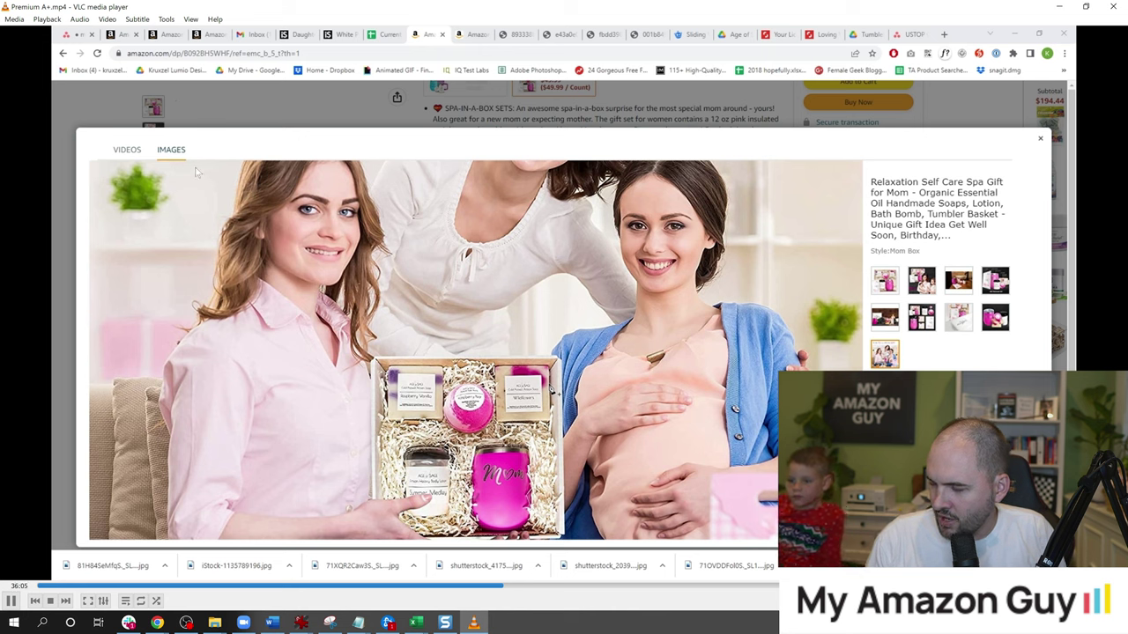
click(107, 19)
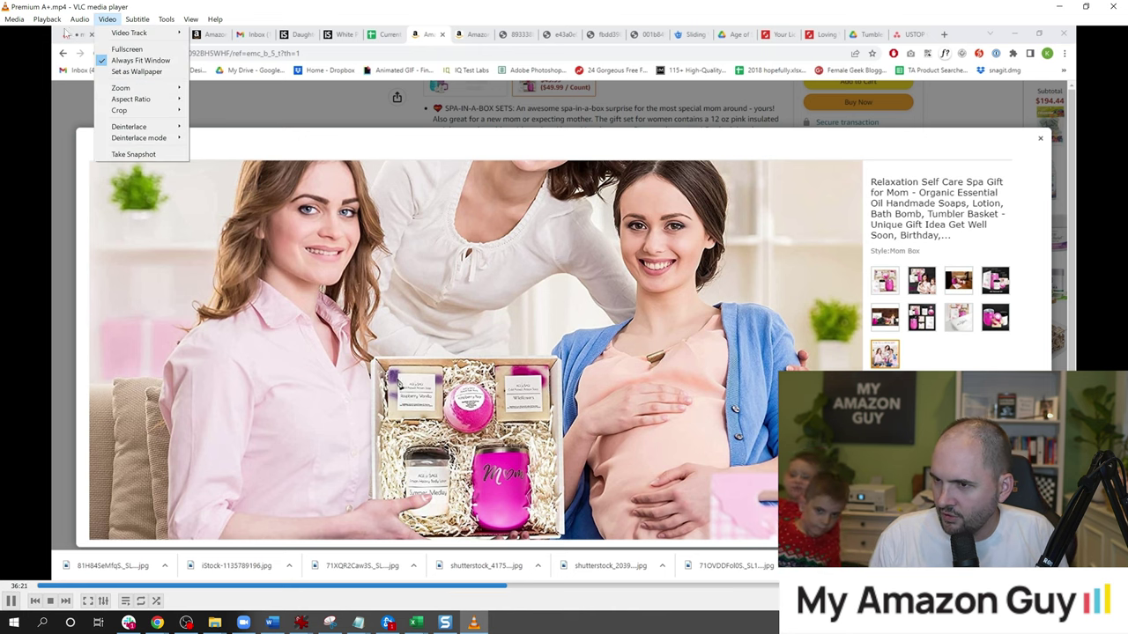
mouse_move(85, 99)
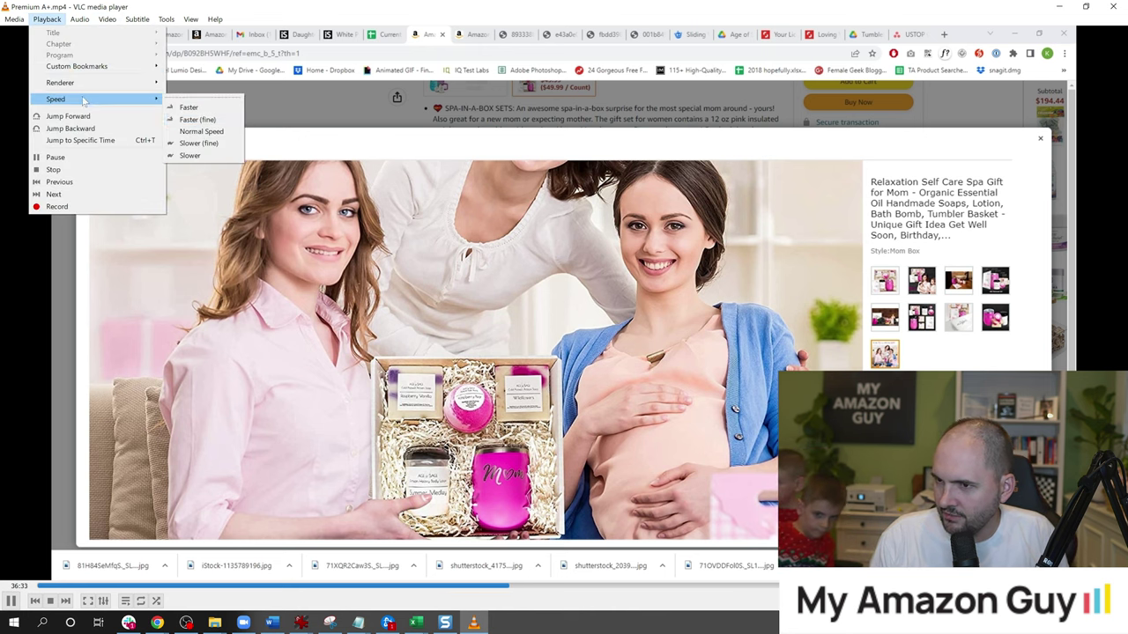
click(202, 112)
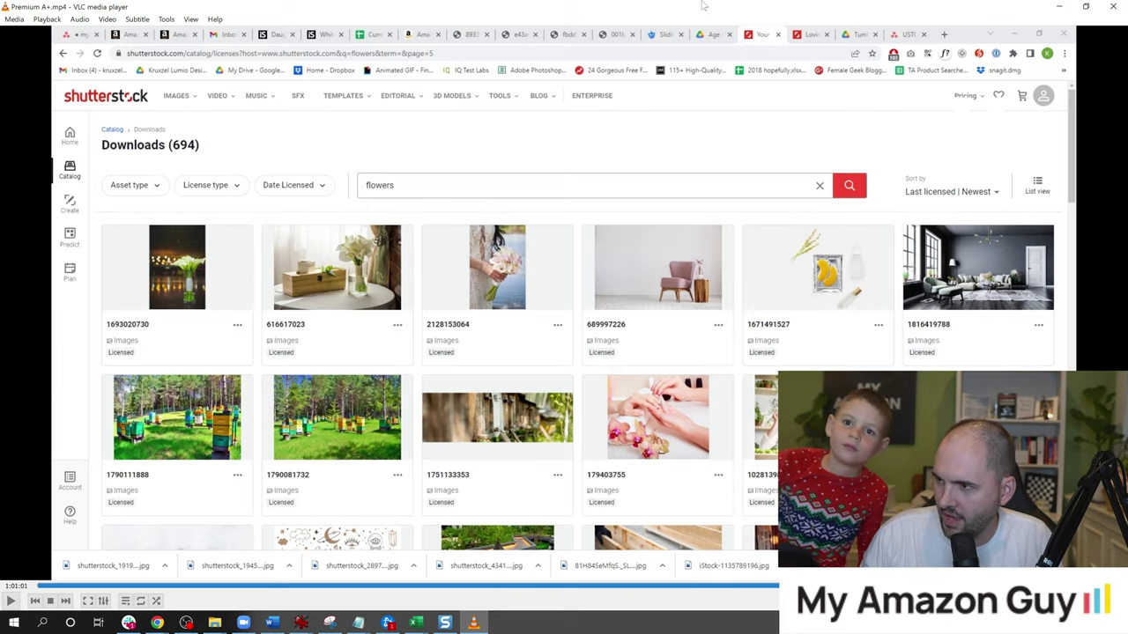
Step: Minimize VLC and return Chrome to the Mom gift box tab, scrolled to its product carousel
key(super+Down)
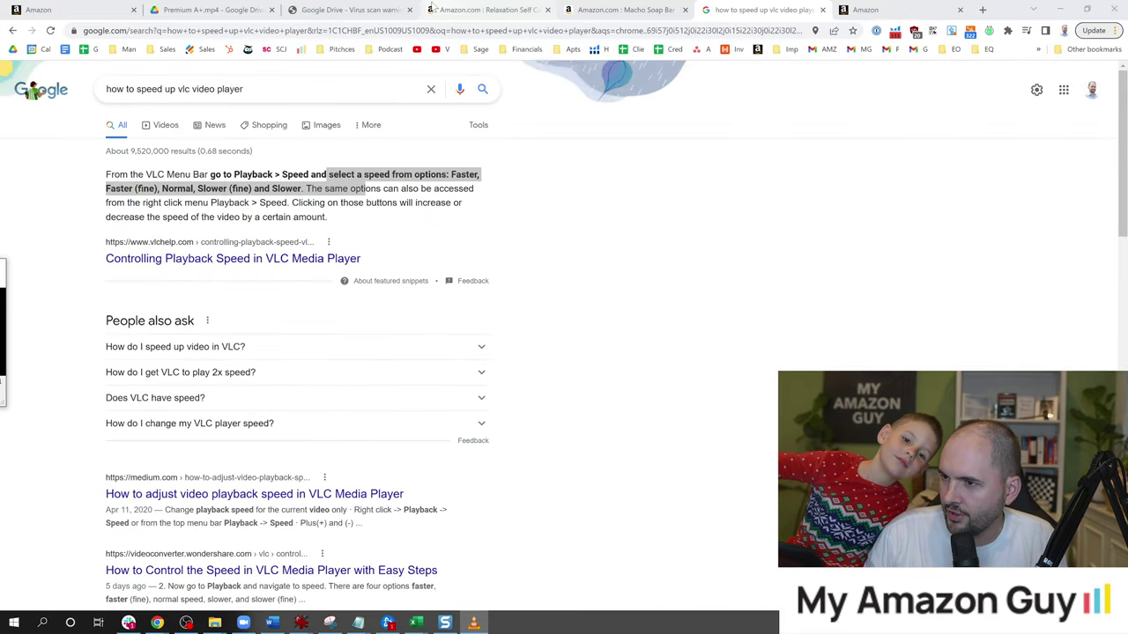
click(623, 8)
scroll(679, 79, up, 10)
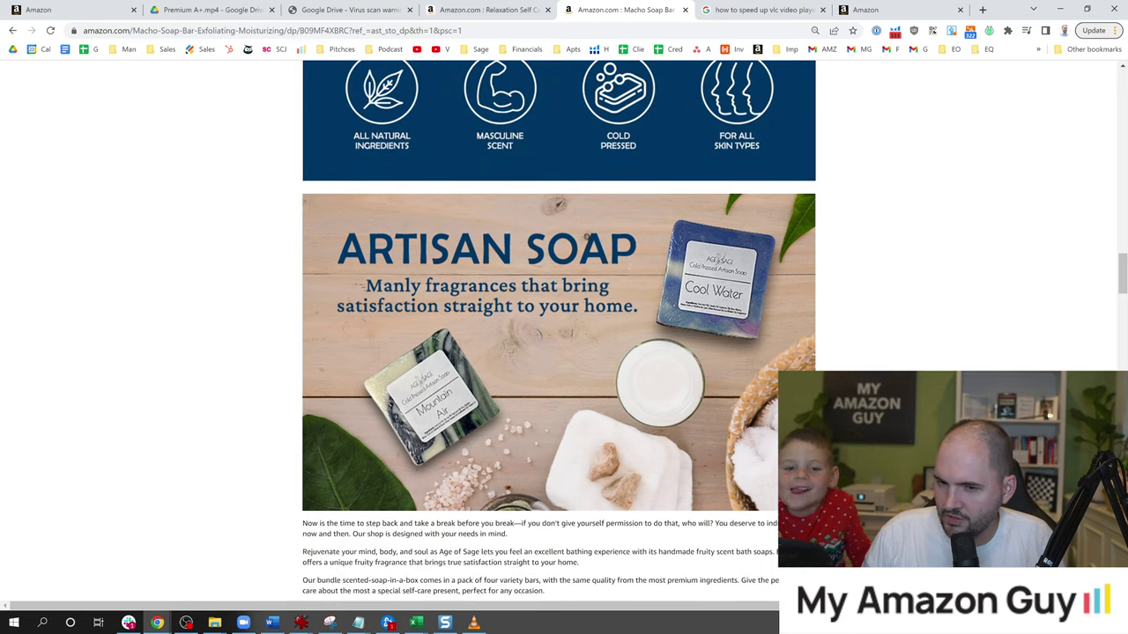
key(alt+Tab)
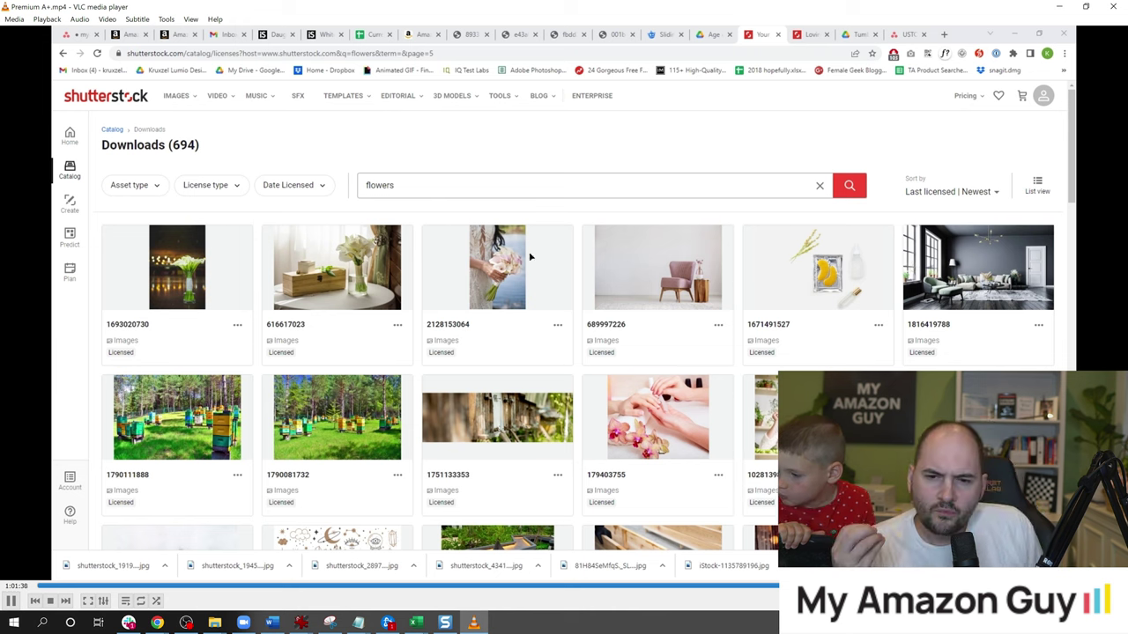
key(alt+Tab)
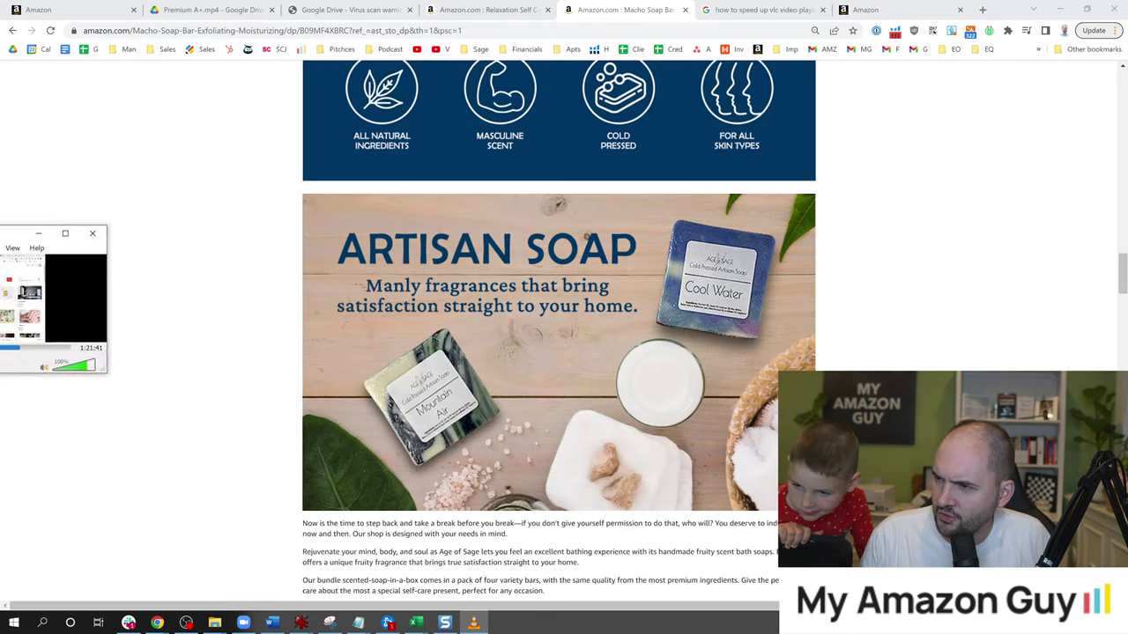
click(483, 10)
scroll(829, 279, down, 10)
drag(1122, 273, 1123, 291)
Step: Advance the gift box carousel through Artisan Lotion, Bath Bomb, Cold Pressed Soap and Wine Tumbler
click(927, 333)
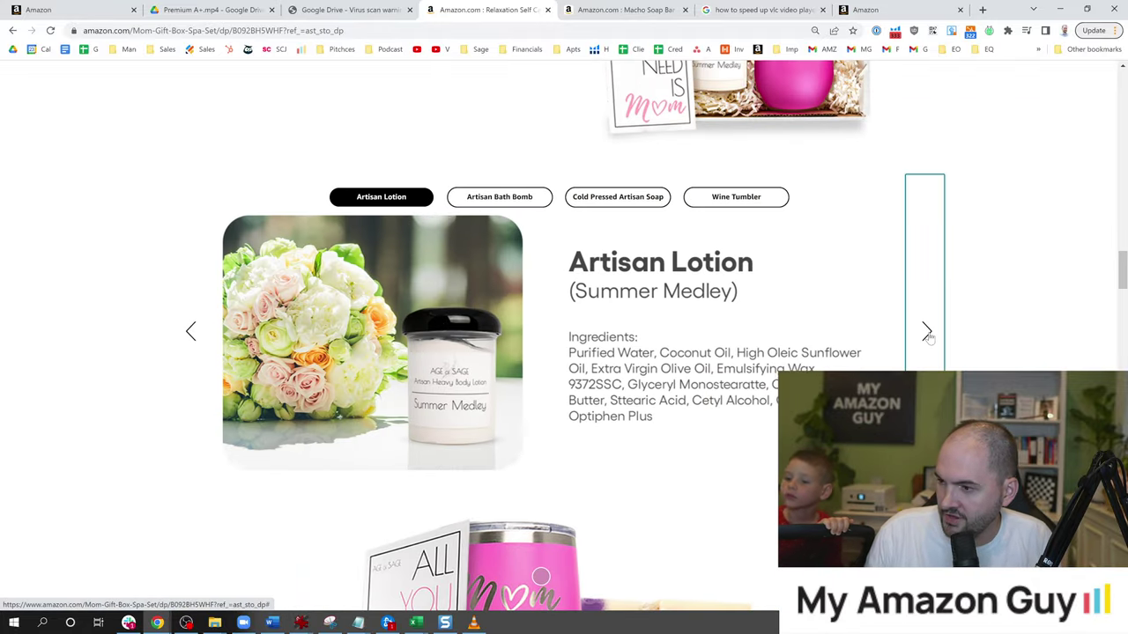
click(927, 333)
click(926, 333)
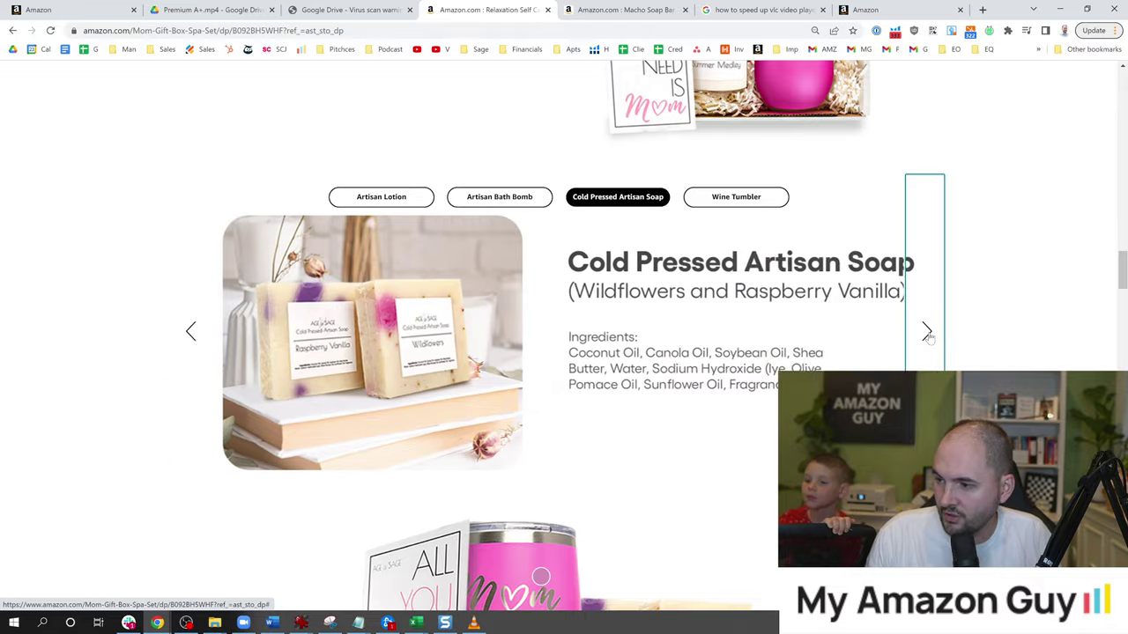
click(926, 333)
Step: Bring VLC back up, toggle its window size, then minimize it again
click(473, 623)
double_click(414, 278)
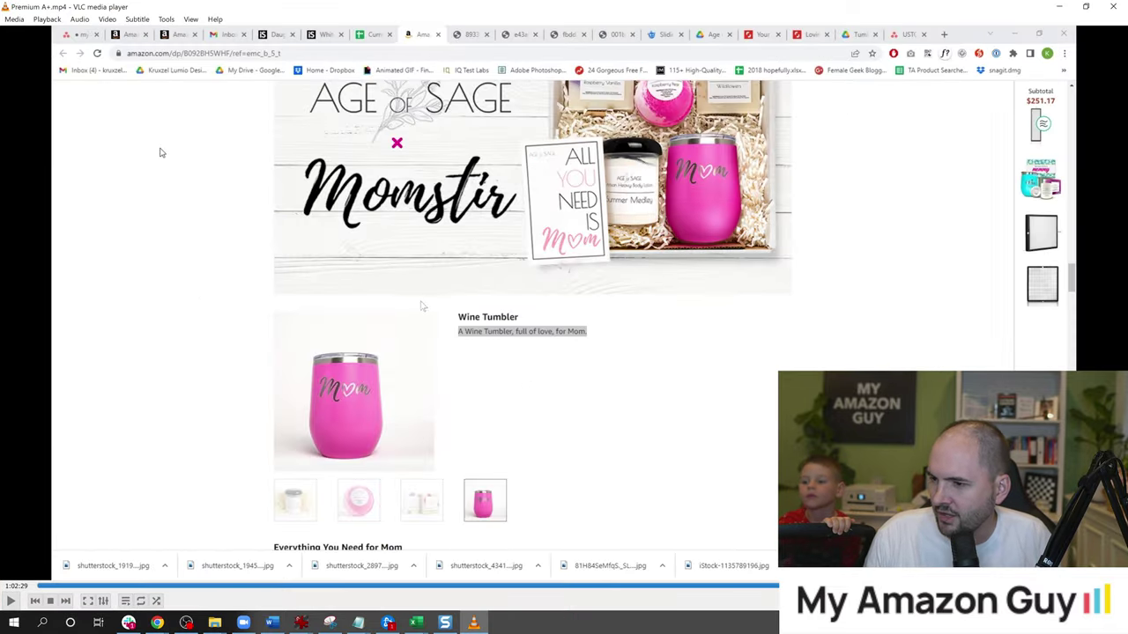
double_click(585, 5)
double_click(447, 231)
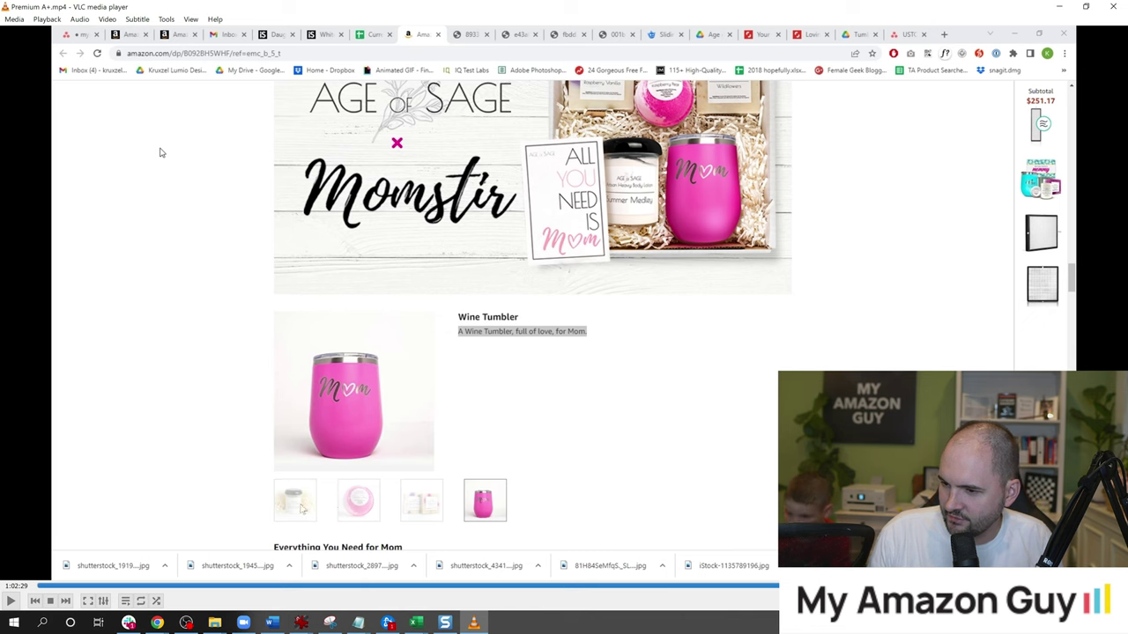
key(super+Down)
key(super+Down)
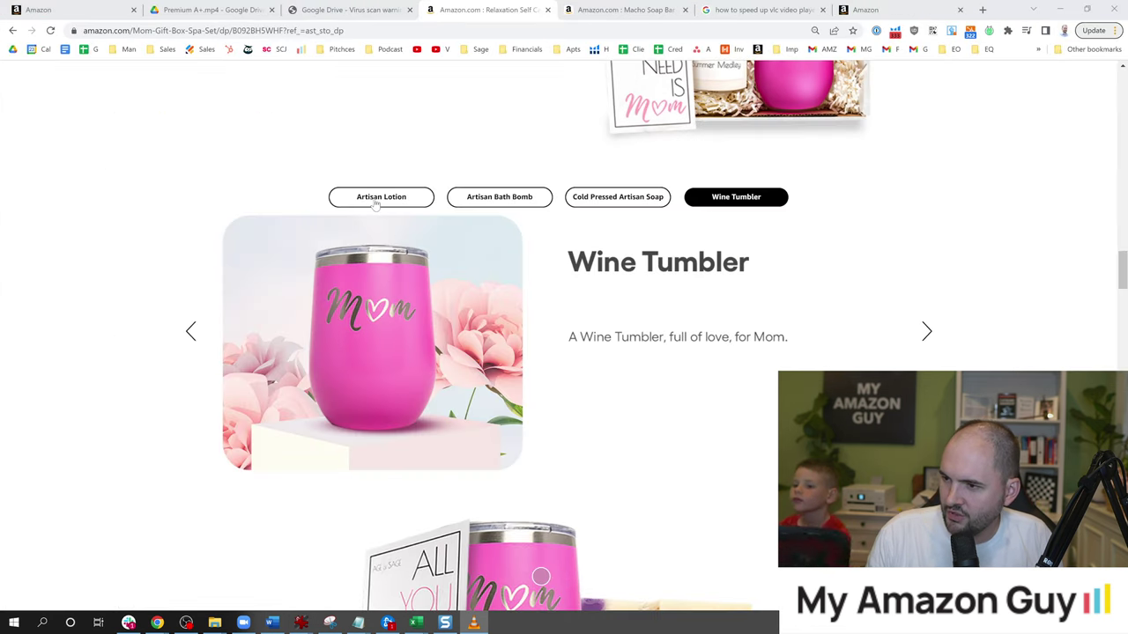
Step: Select the Artisan Lotion, Artisan Bath Bomb and Cold Pressed Artisan Soap carousel tabs
double_click(376, 199)
click(485, 195)
click(498, 221)
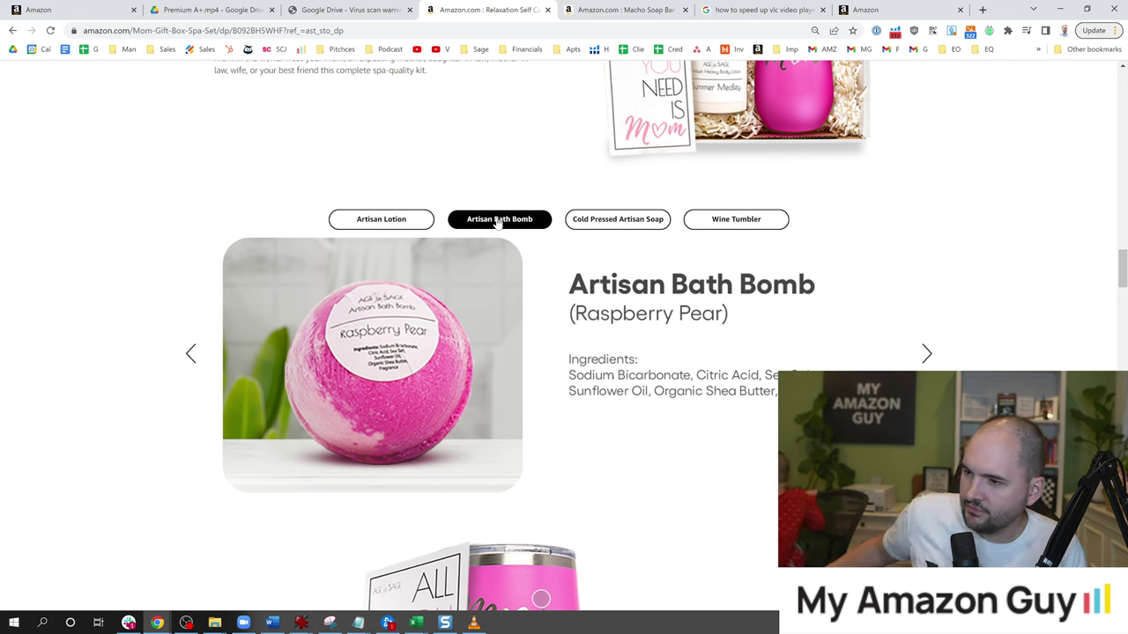
click(581, 220)
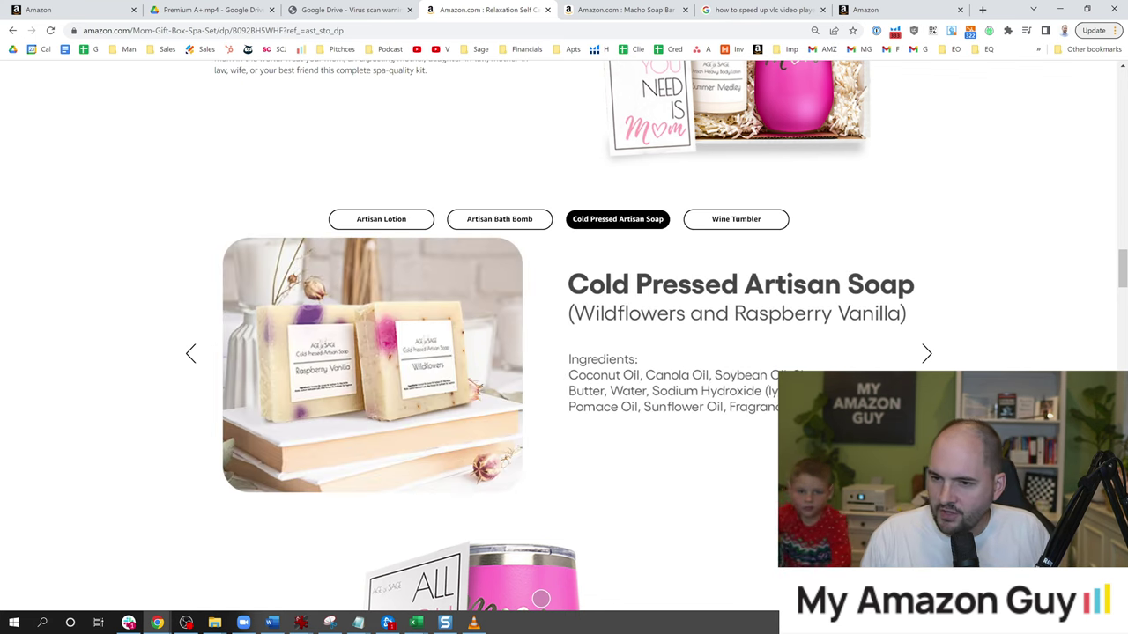
Step: Restore VLC full-screen and resume playing the Premium A+ recording
key(alt+Tab)
key(super+Up)
key(space)
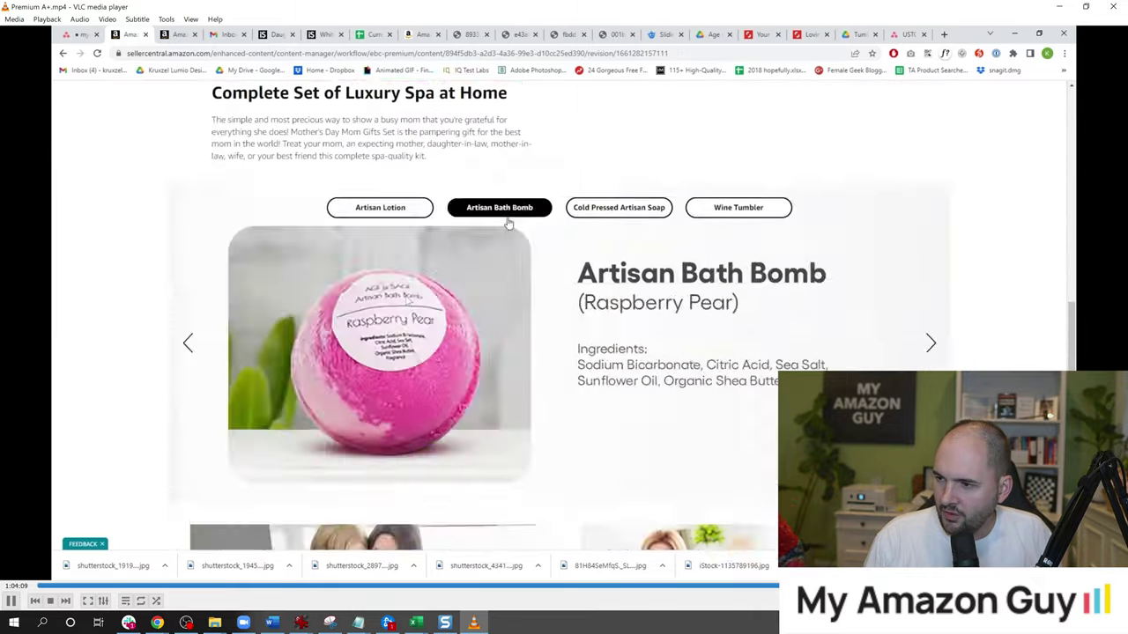
Step: Maximize VLC and apply Slower (fine) twice to bring playback down to 8.00x
double_click(91, 16)
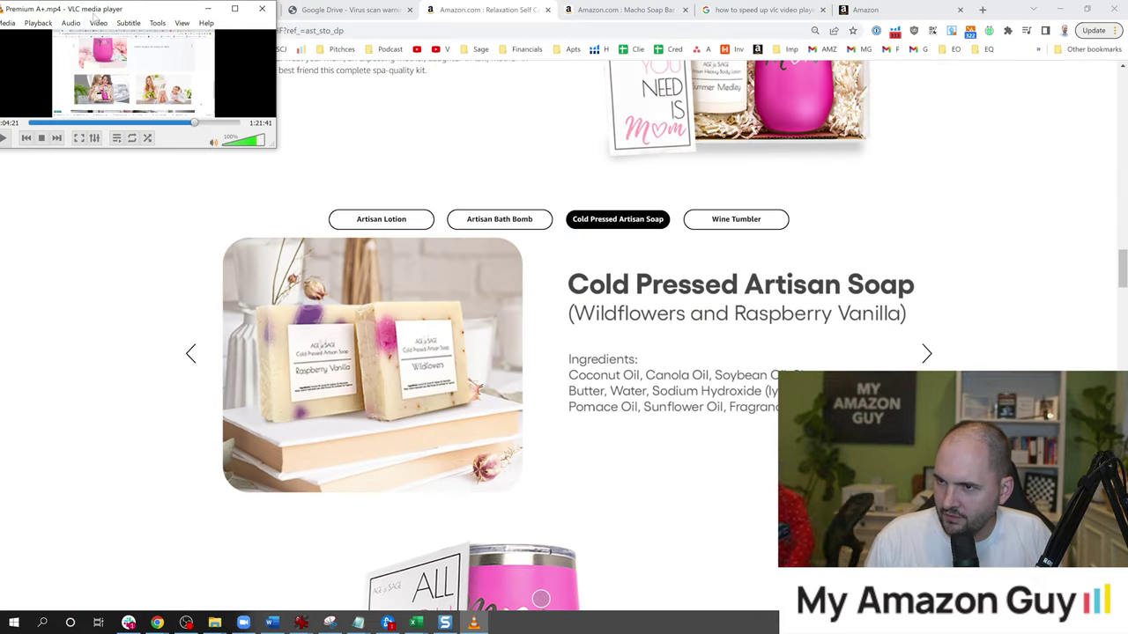
double_click(90, 10)
click(47, 18)
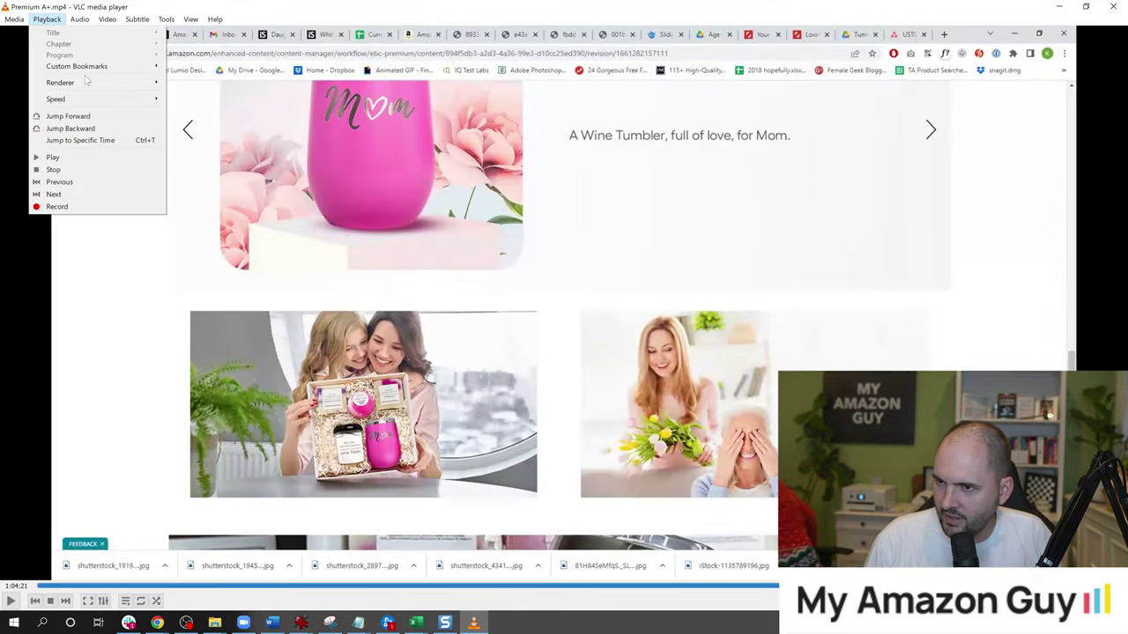
mouse_move(88, 99)
click(202, 144)
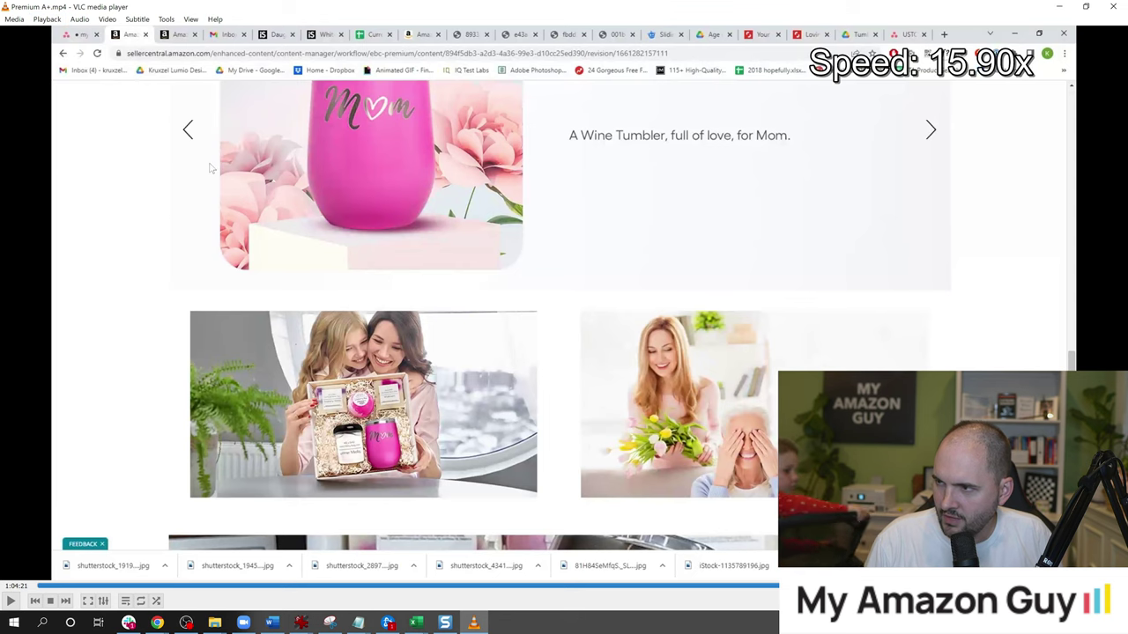
click(47, 18)
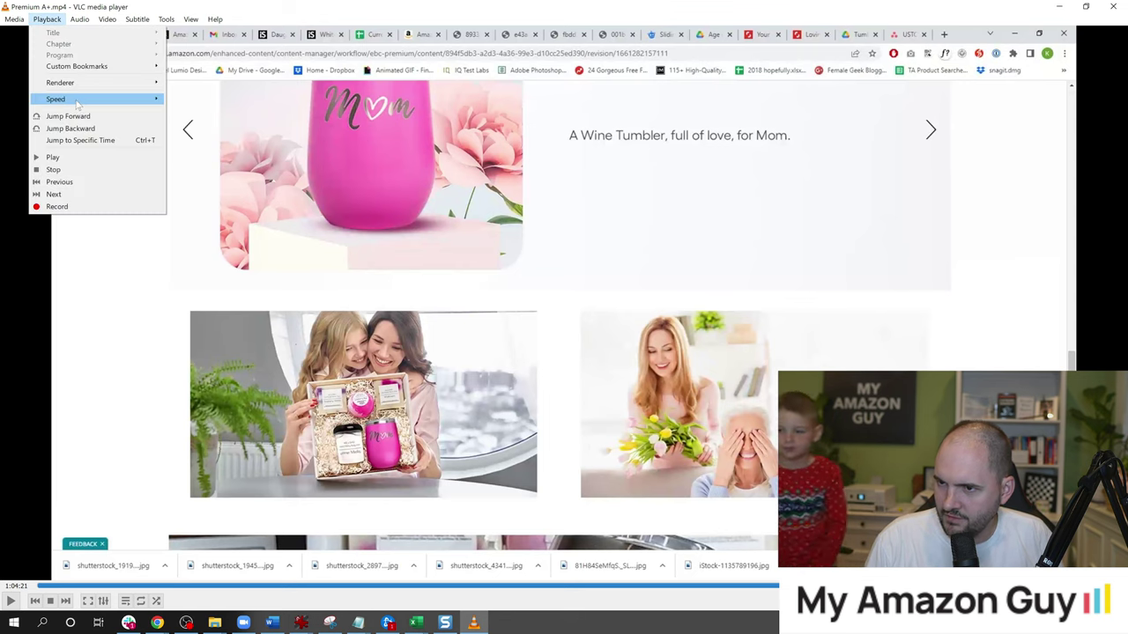
mouse_move(78, 99)
click(203, 155)
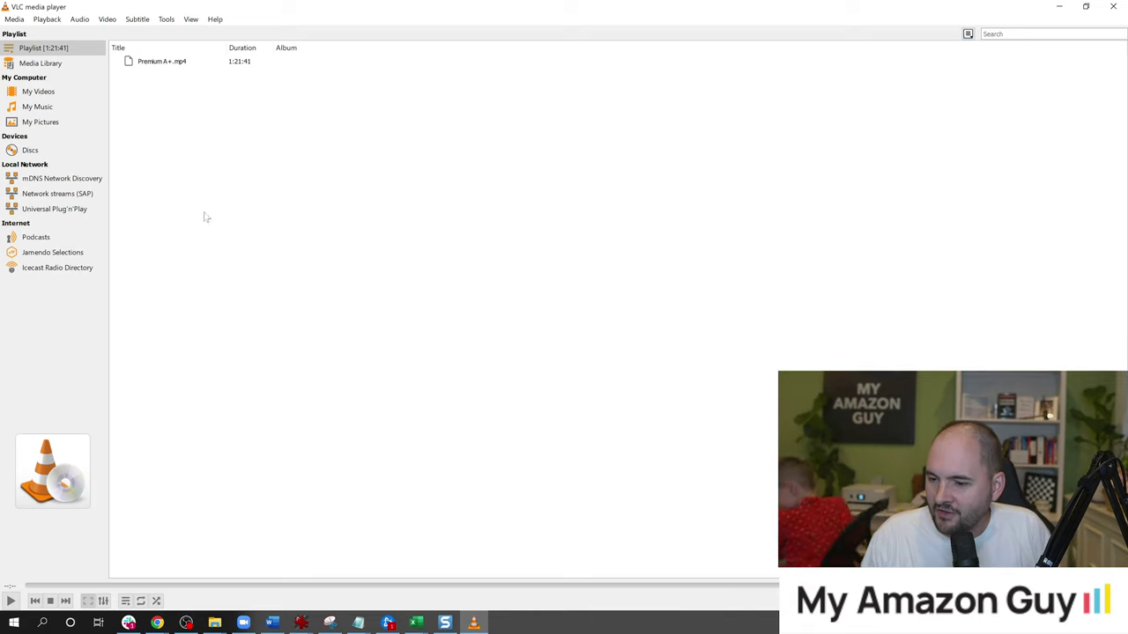
Step: Minimize VLC to reveal Seller Central and highlight the Premium A+ access announcement
click(1059, 7)
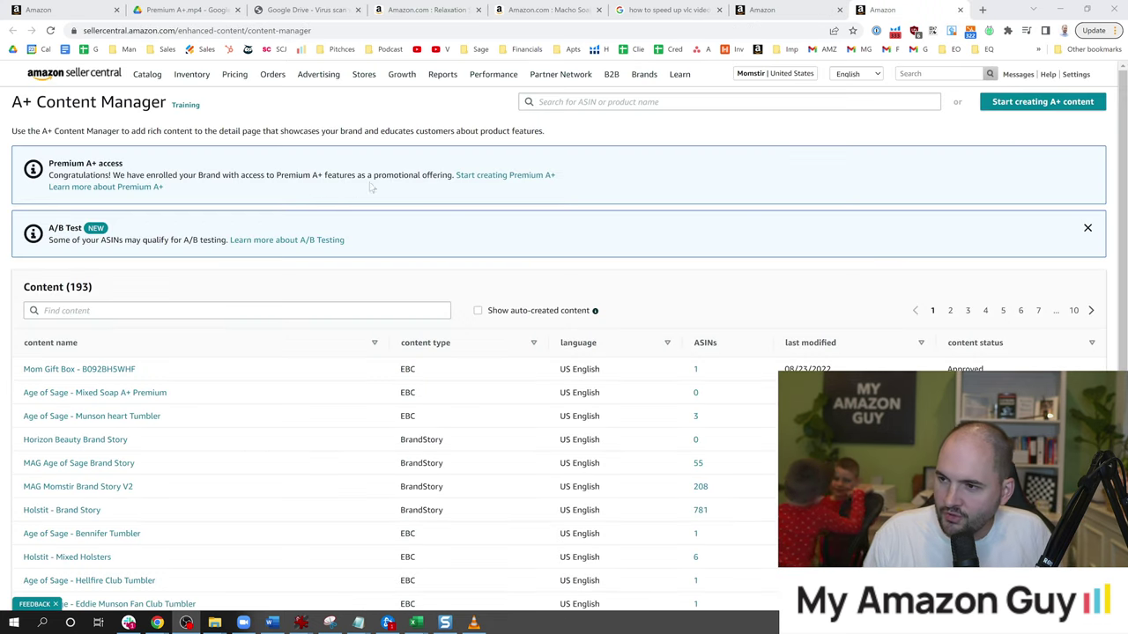
mouse_move(308, 79)
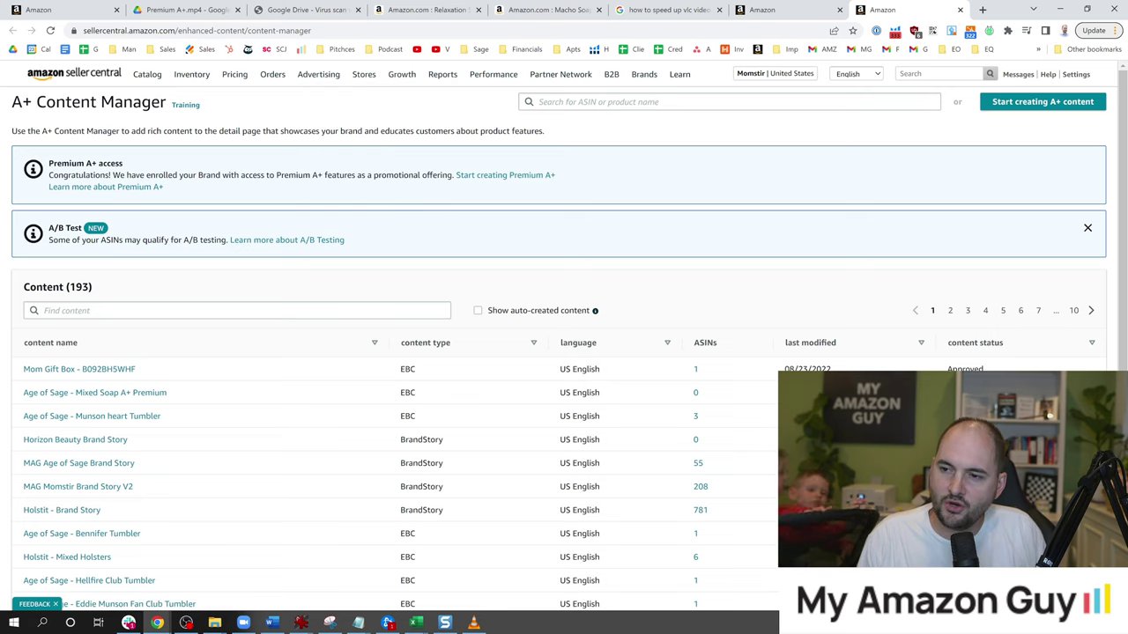
drag(49, 165, 145, 176)
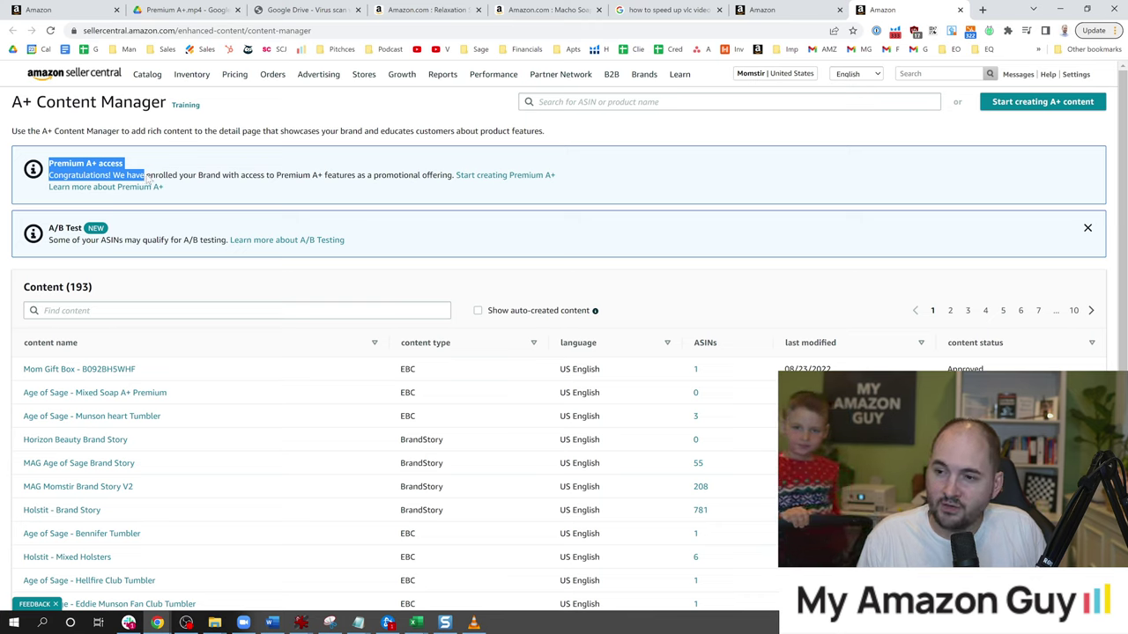
drag(146, 176, 166, 176)
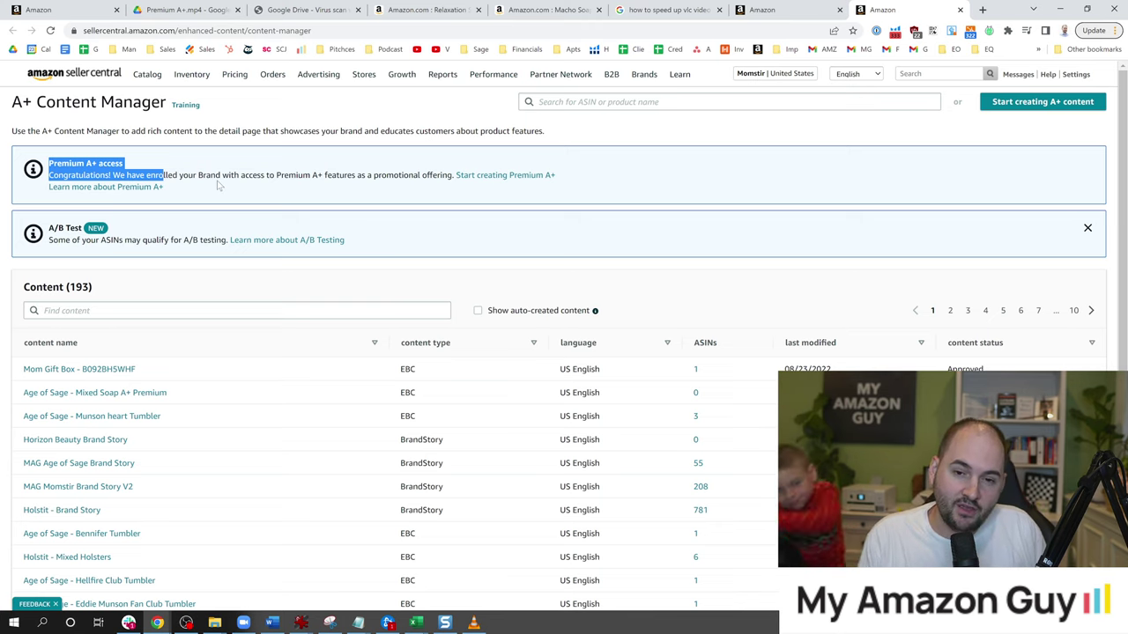
click(169, 161)
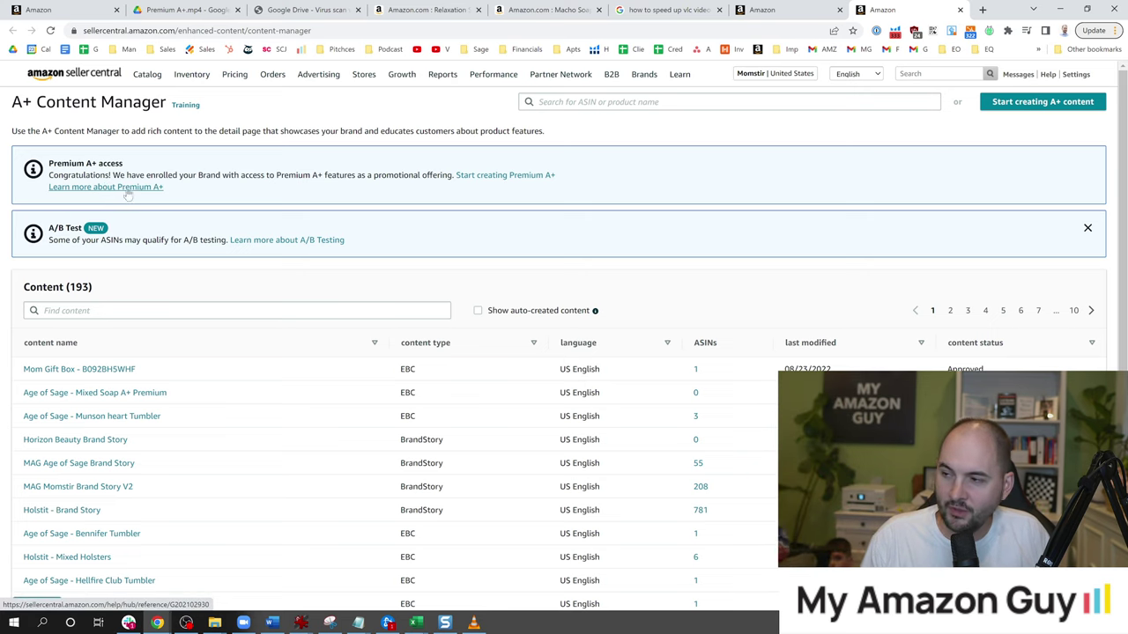
click(1048, 105)
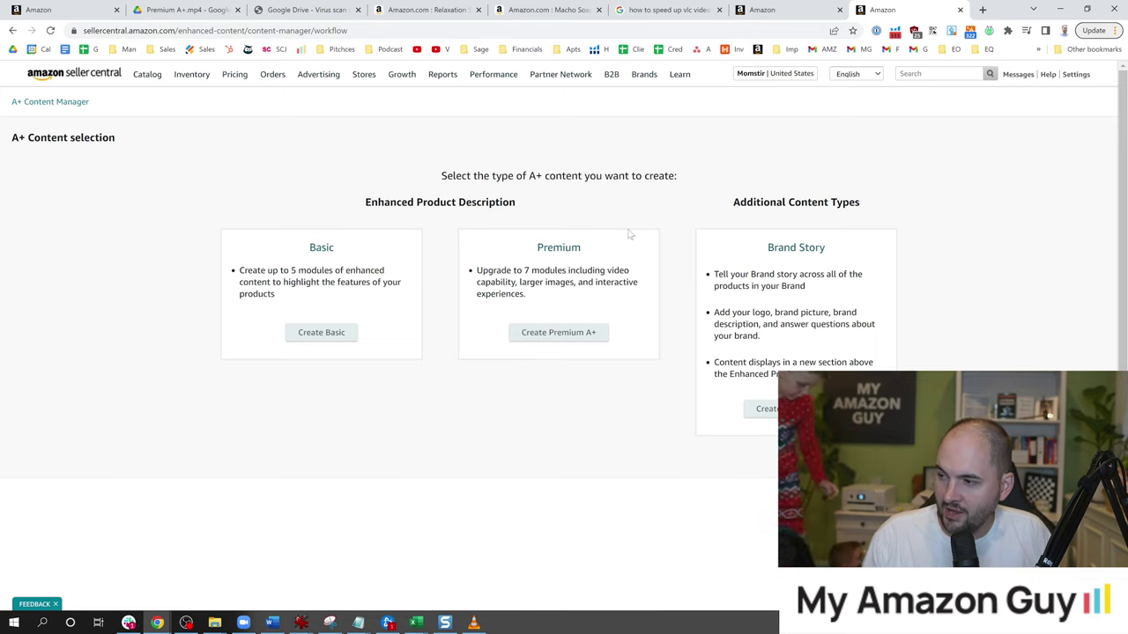
drag(530, 249, 632, 295)
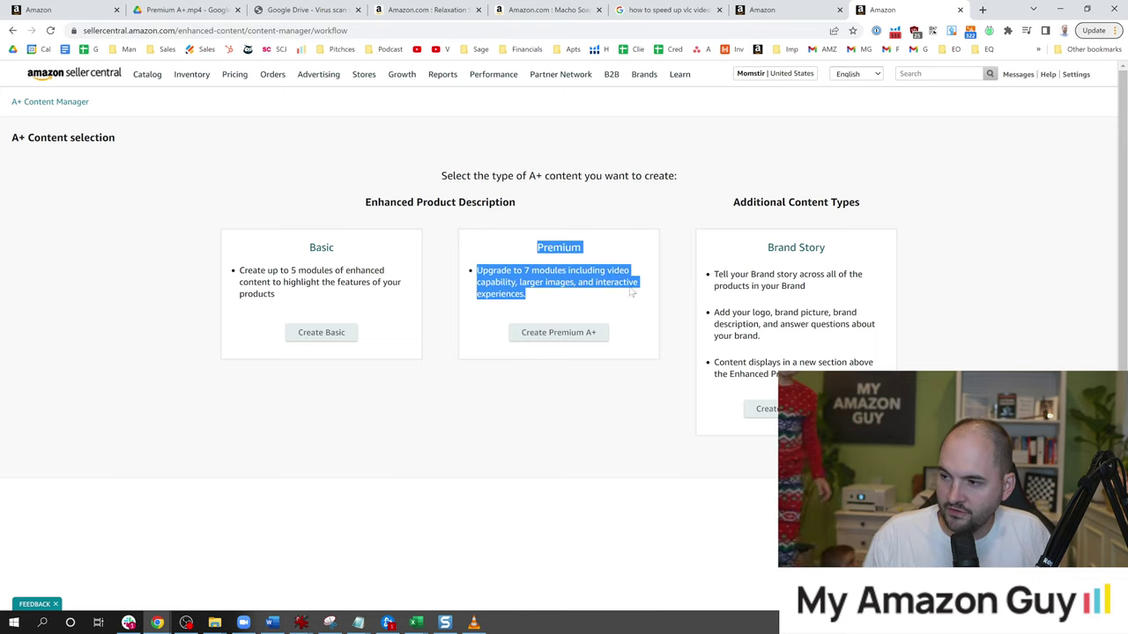
click(545, 203)
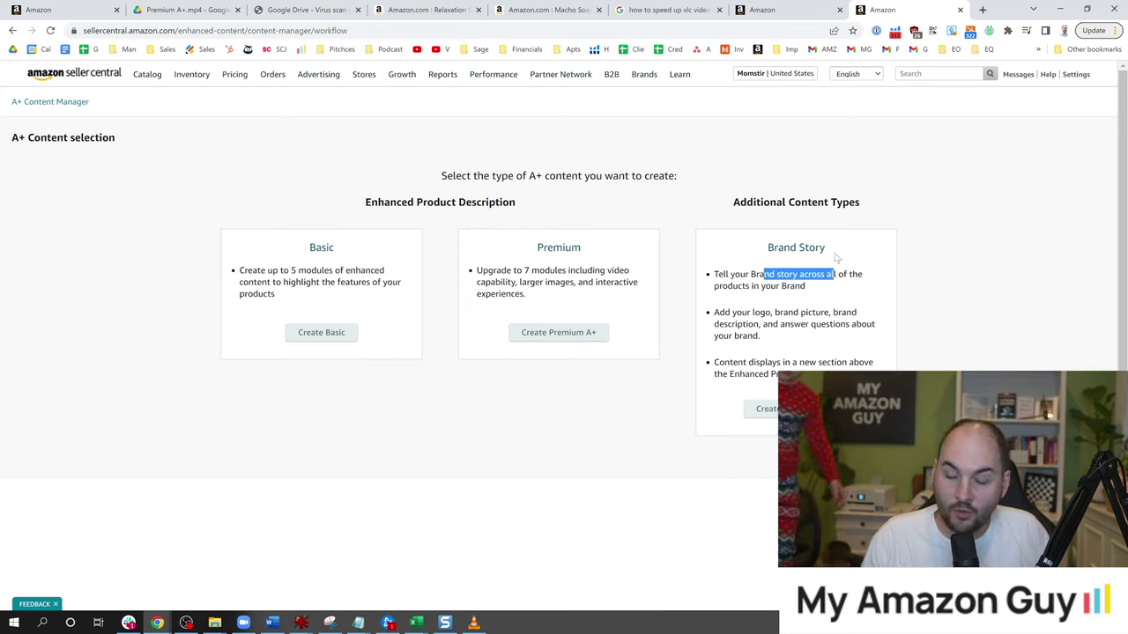
drag(837, 257, 853, 258)
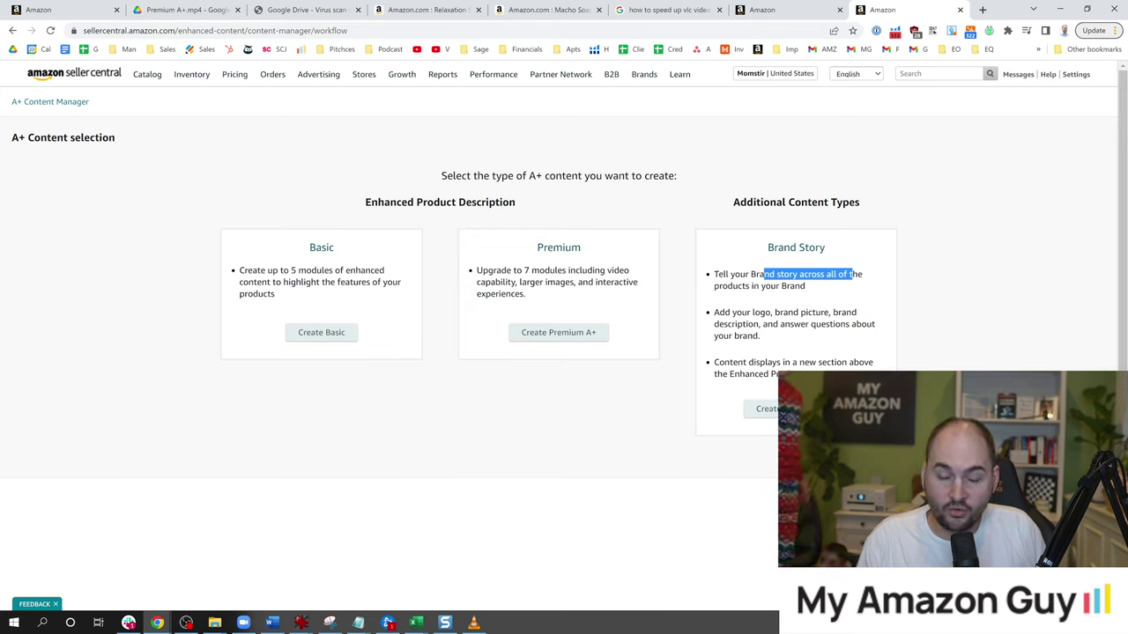
click(799, 240)
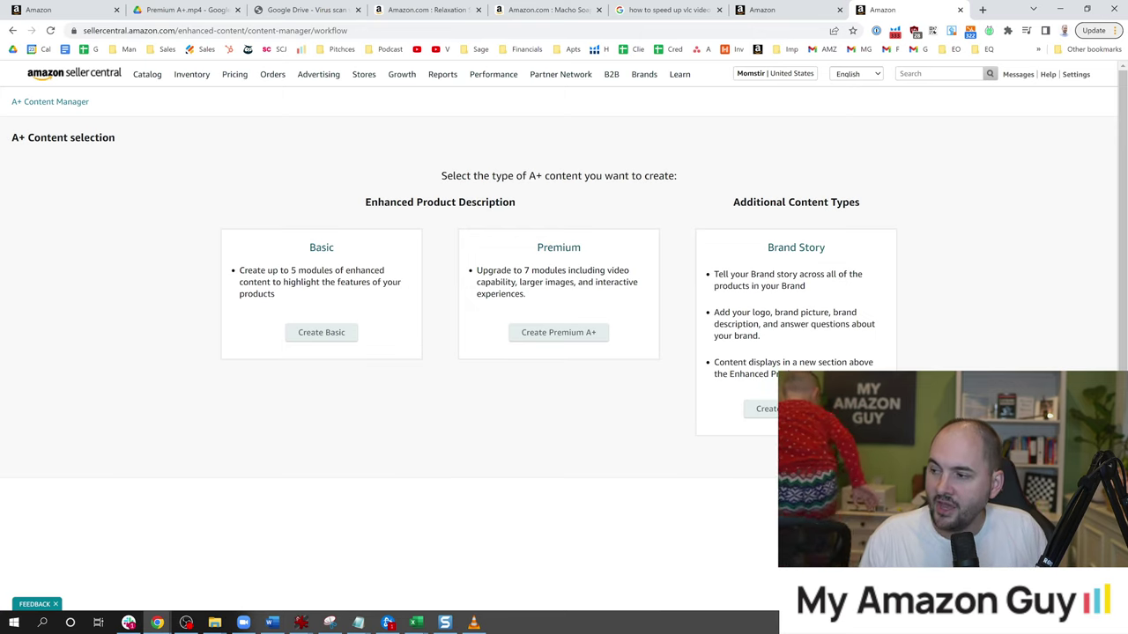
drag(767, 248, 837, 275)
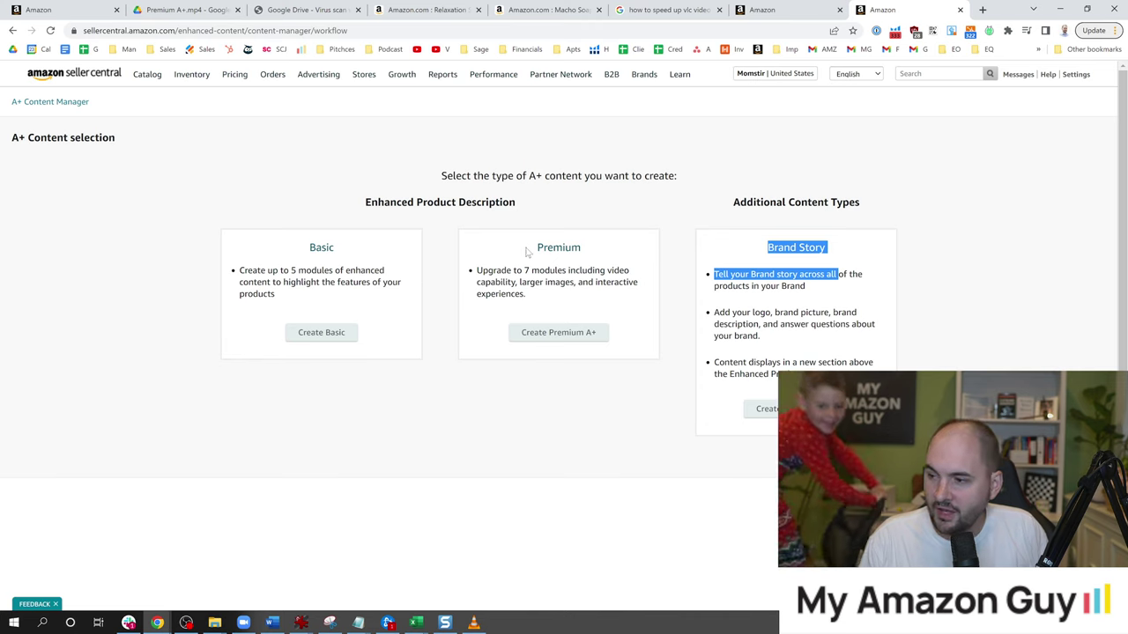
click(572, 191)
drag(503, 238, 630, 301)
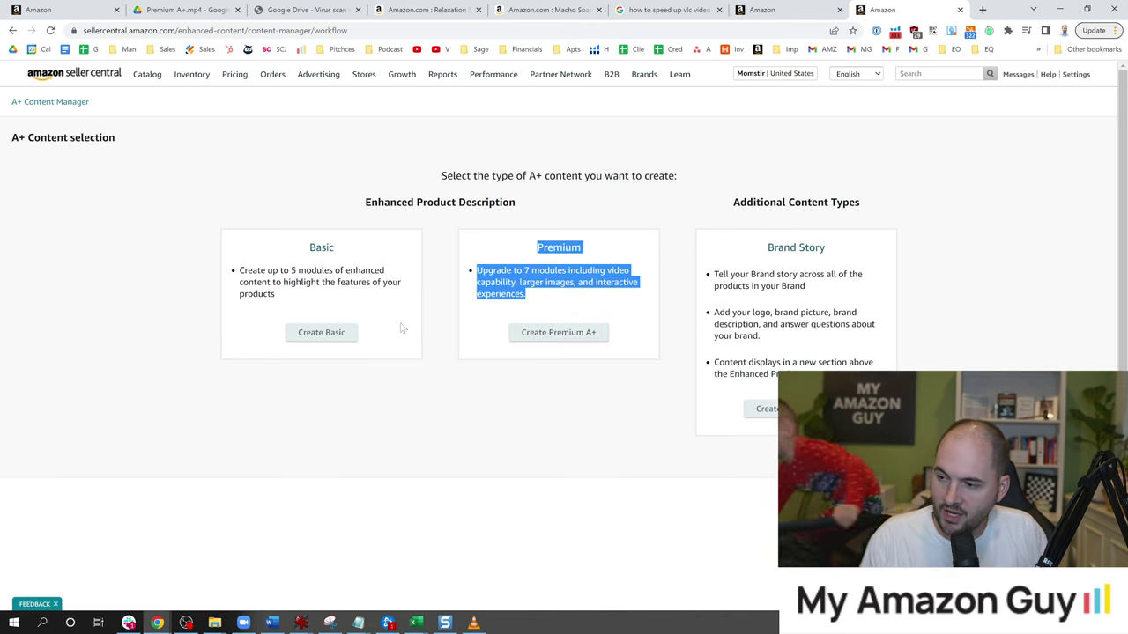
Step: Start a Premium A+ content draft and scroll through the list of premium modules
click(541, 335)
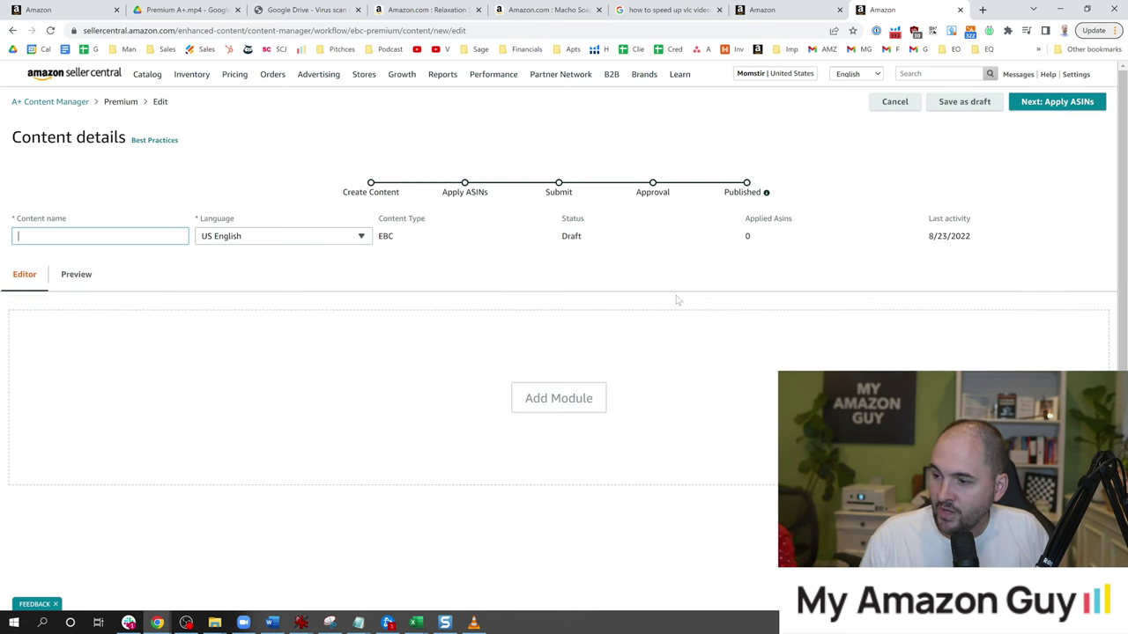
click(549, 397)
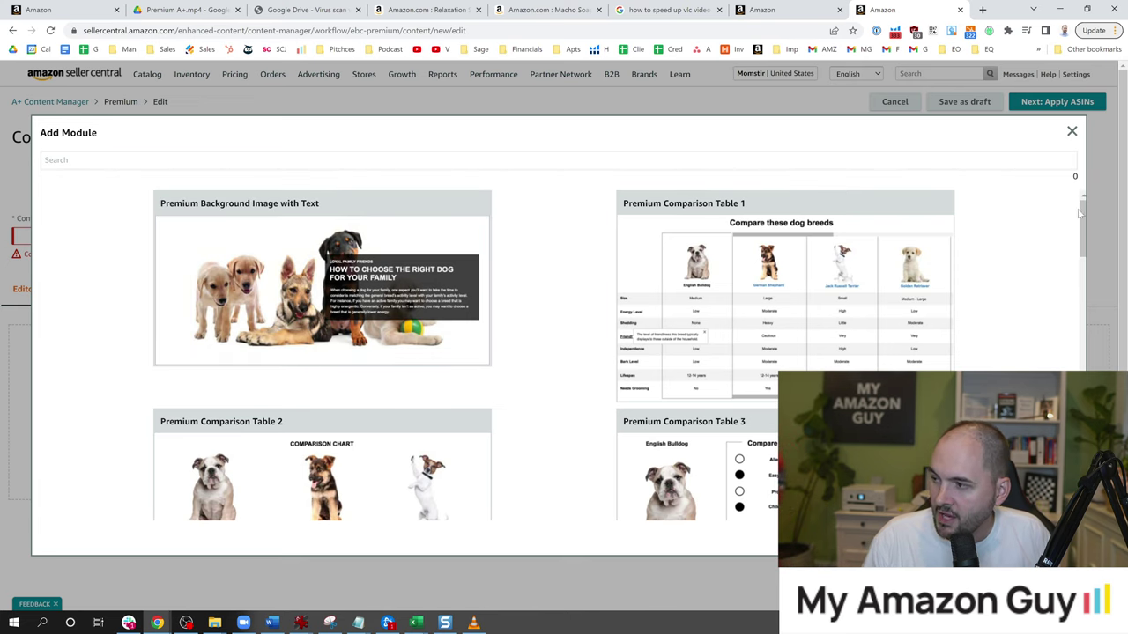
mouse_move(1082, 214)
mouse_down()
mouse_move(1083, 226)
mouse_move(1073, 211)
mouse_up()
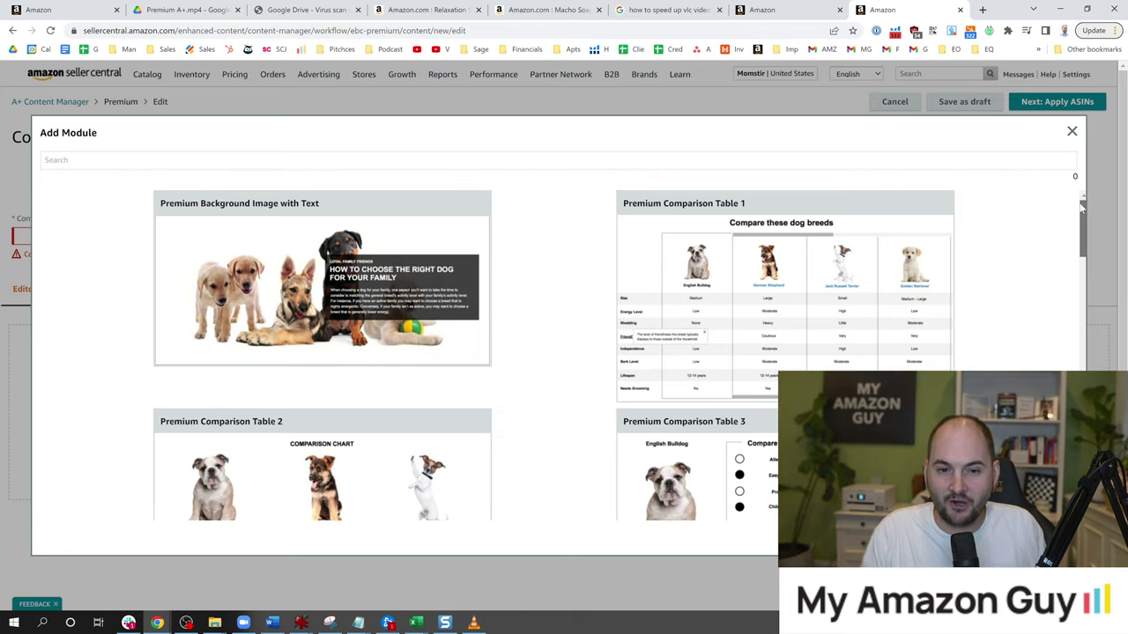
drag(1083, 212, 1082, 199)
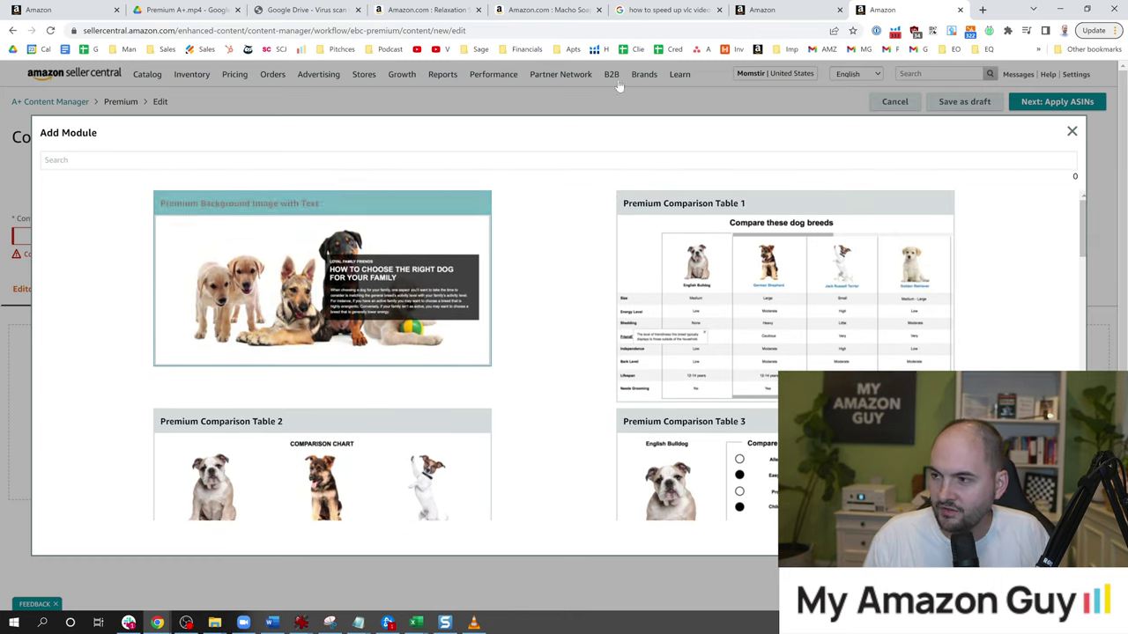
Step: In a new tab, load a made-up amazon.com address (asdfsdfsdf) to show the dog 404 page
click(982, 10)
text(a)
key(Right)
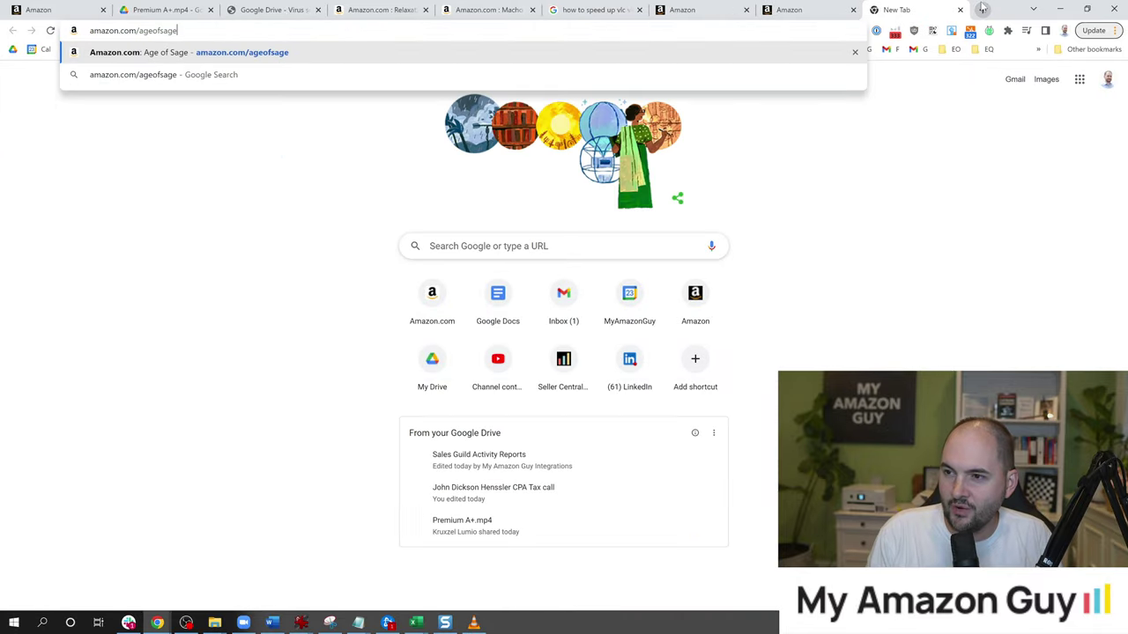
key(BackSpace)
key(BackSpace)
key(BackSpace)
key(BackSpace)
key(BackSpace)
text(asdfsdfsdf)
key(Return)
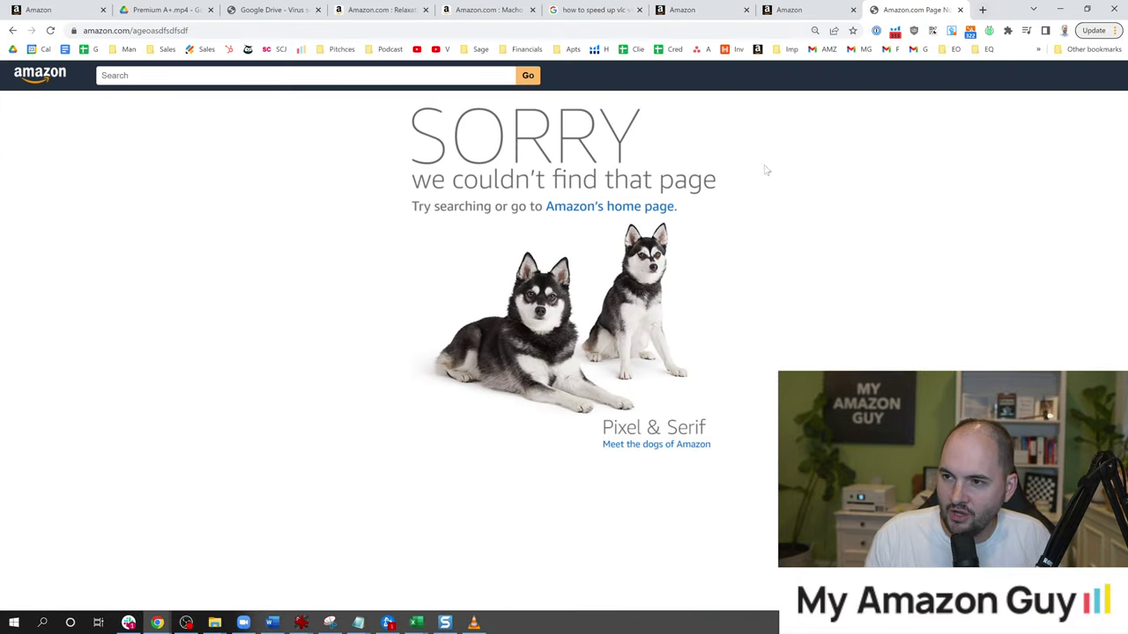
Step: Load two more nonsense Amazon paths, sdfsdfl and werpoweir, then return to Seller Central
drag(135, 29, 188, 30)
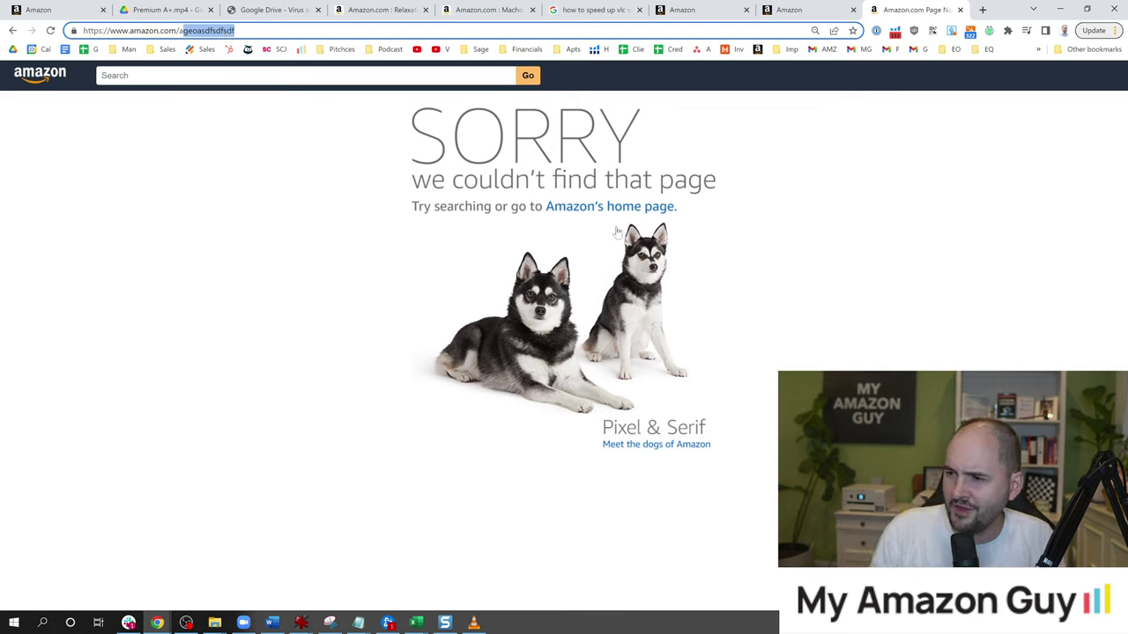
text(sdfsdfl)
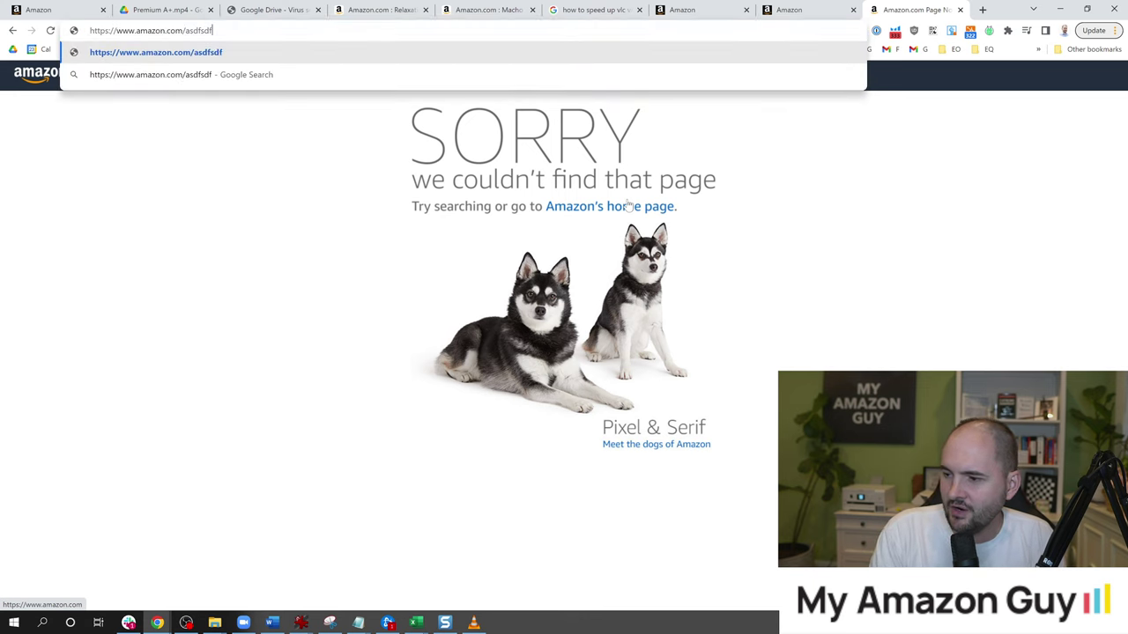
key(Return)
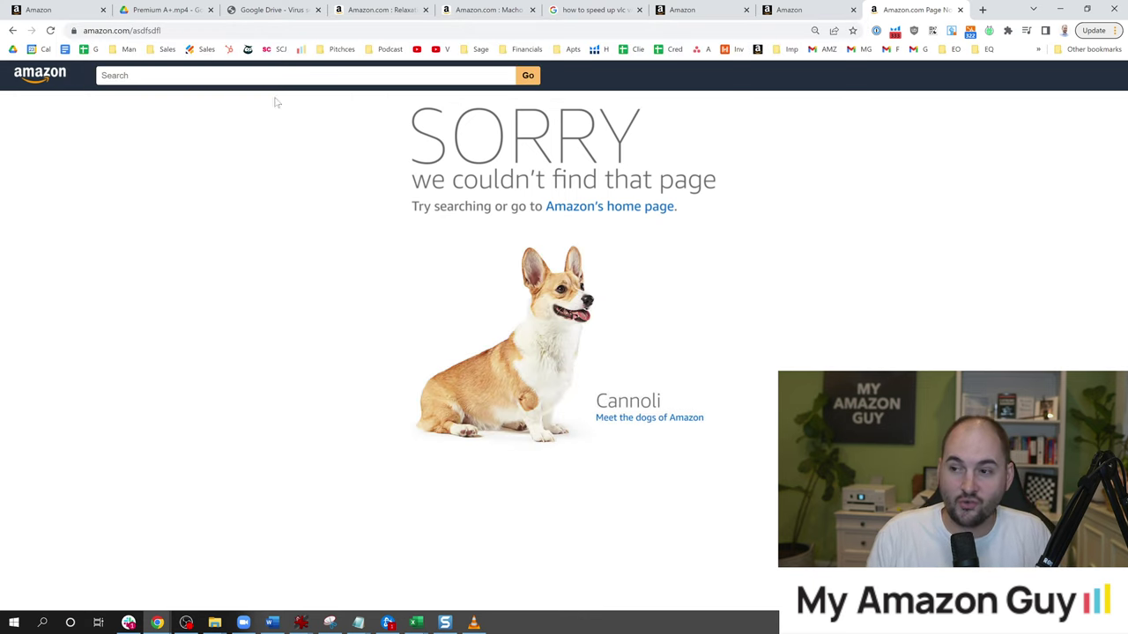
double_click(192, 30)
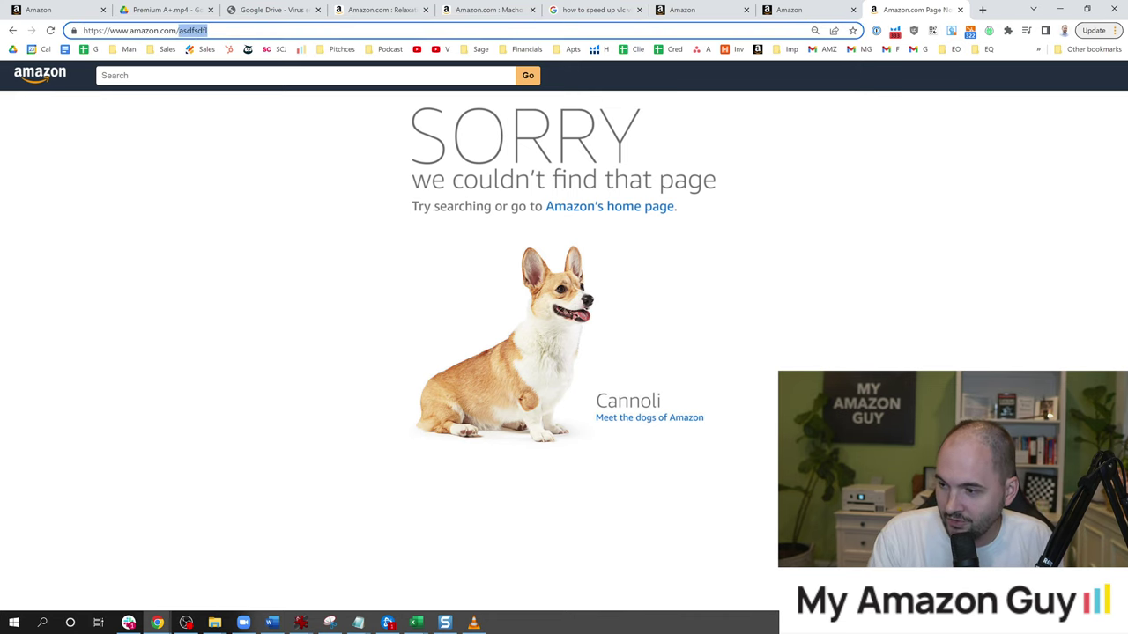
text(werpoweir)
key(Return)
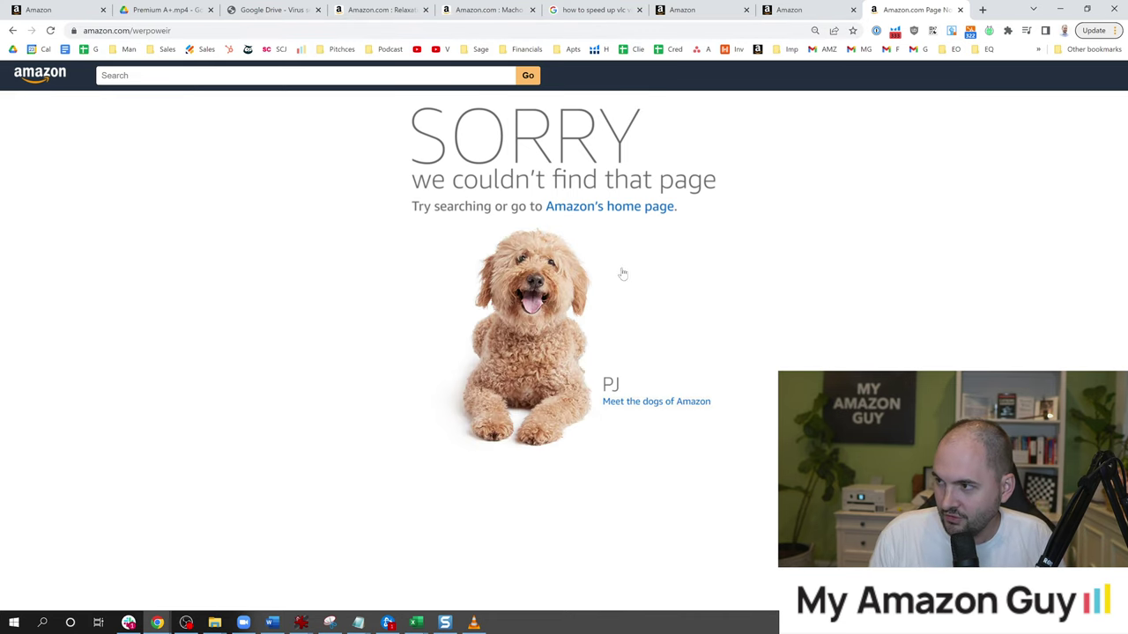
click(801, 7)
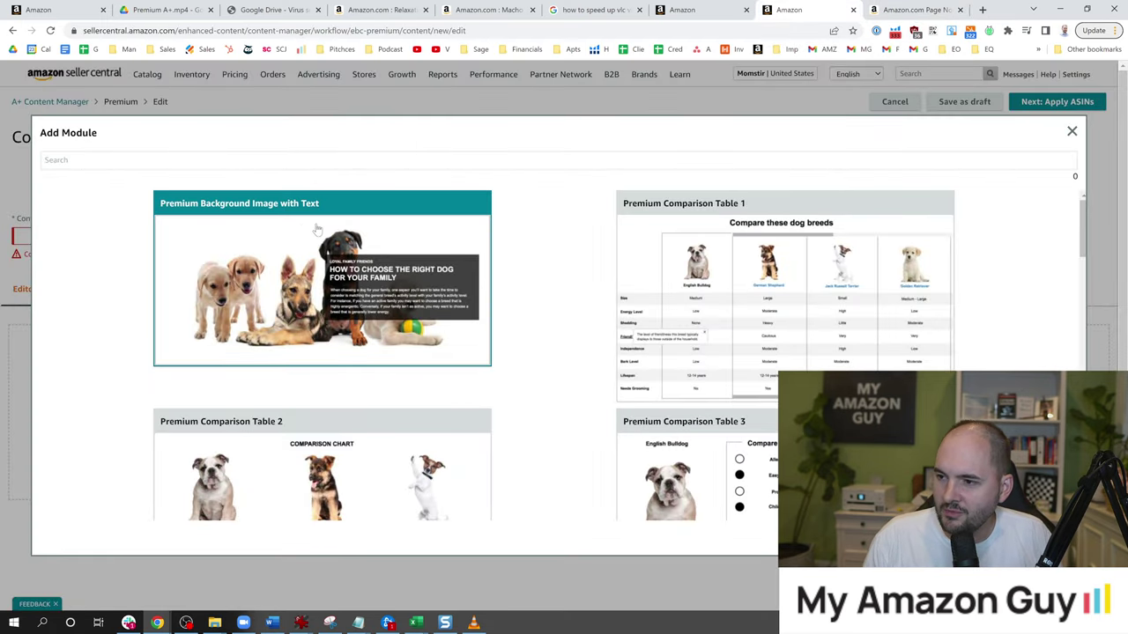
Step: Add the Premium Comparison Table 1 module and note its 12 max metrics limit
scroll(777, 276, down, 1)
scroll(777, 277, up, 1)
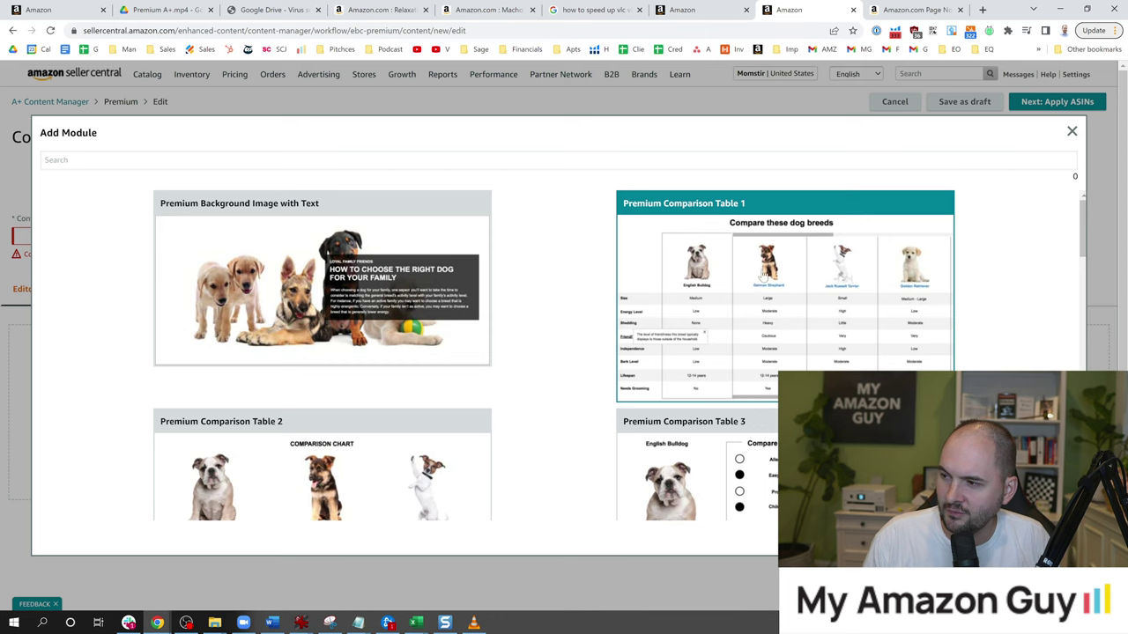
click(762, 279)
scroll(718, 279, down, 3)
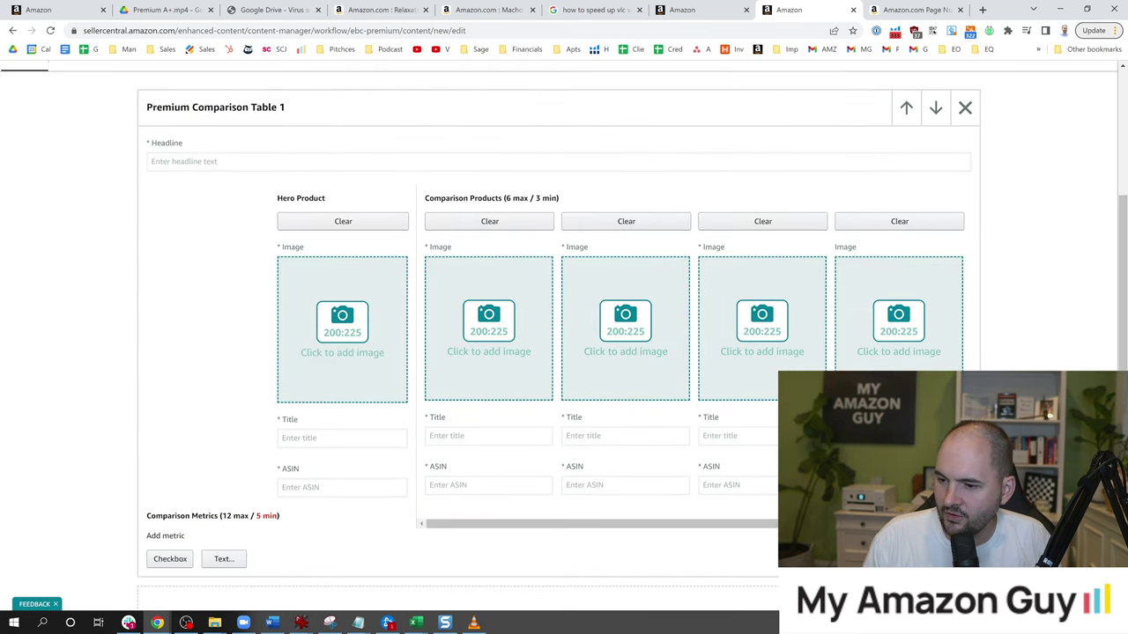
drag(219, 517, 250, 517)
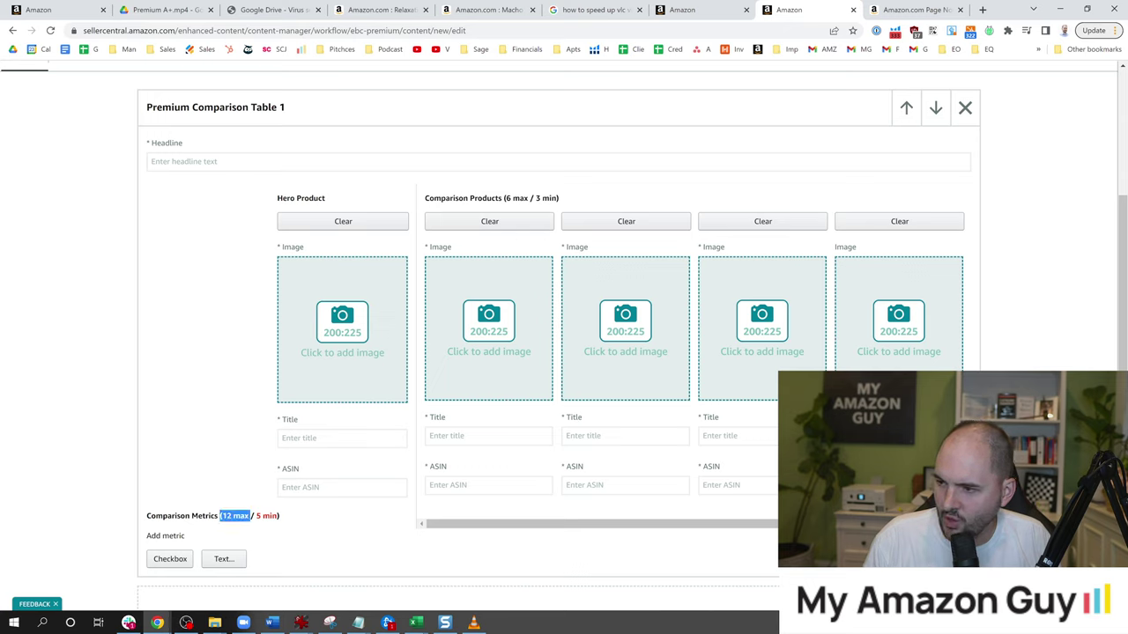
Step: Add a Checkbox comparison metric row, then bring up the Age of Sage soap listing
click(325, 438)
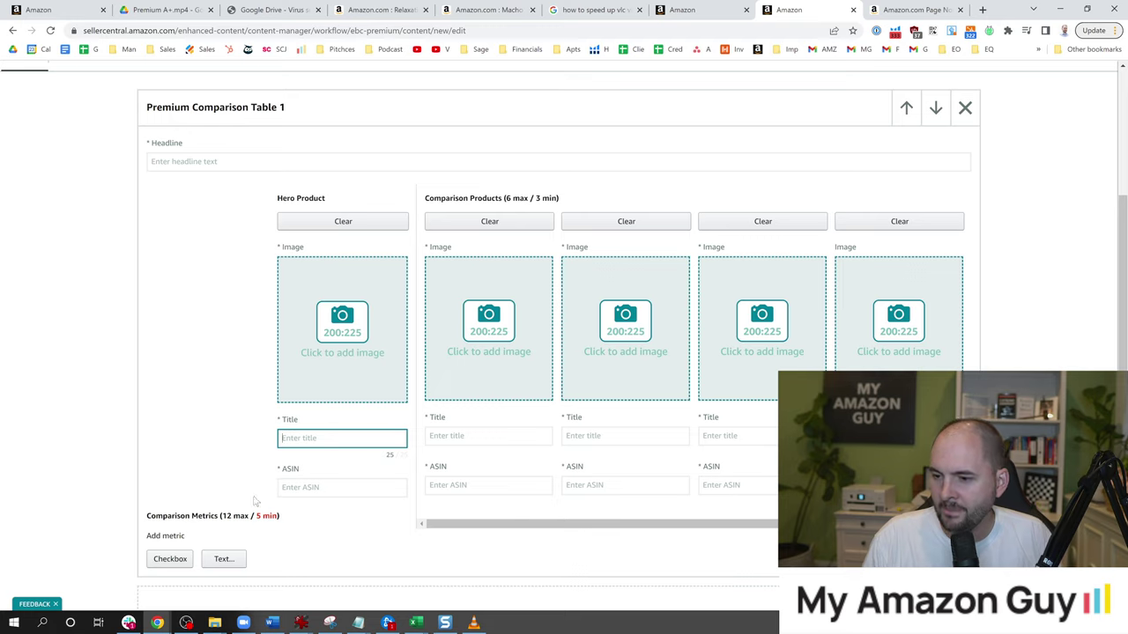
click(220, 559)
scroll(238, 528, down, 1)
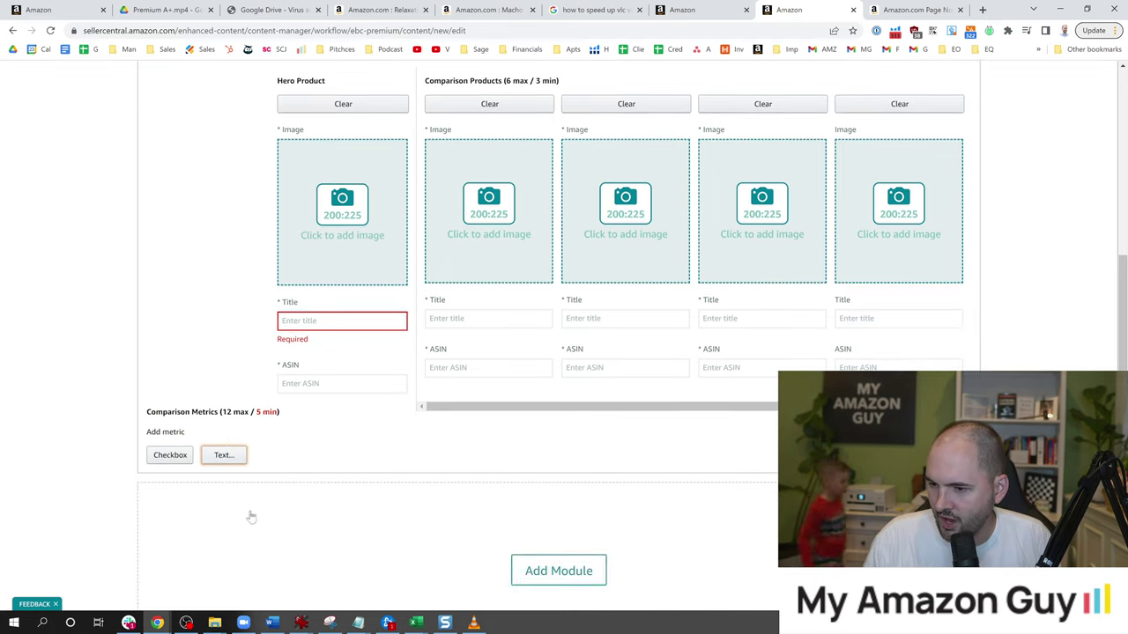
click(170, 454)
click(203, 453)
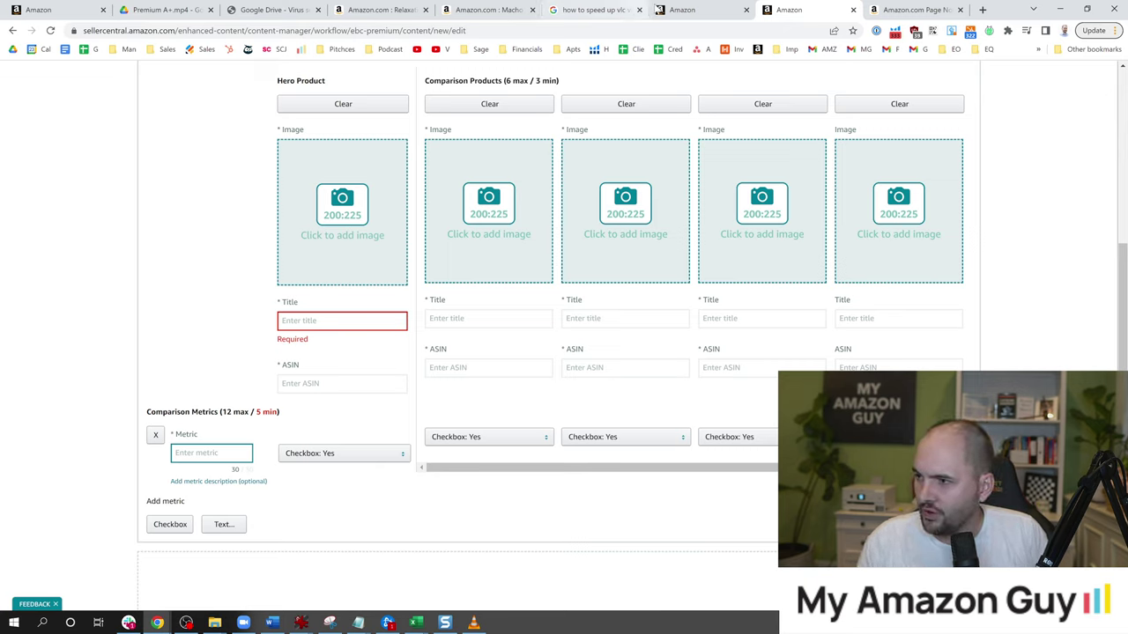
click(502, 7)
scroll(776, 325, down, 15)
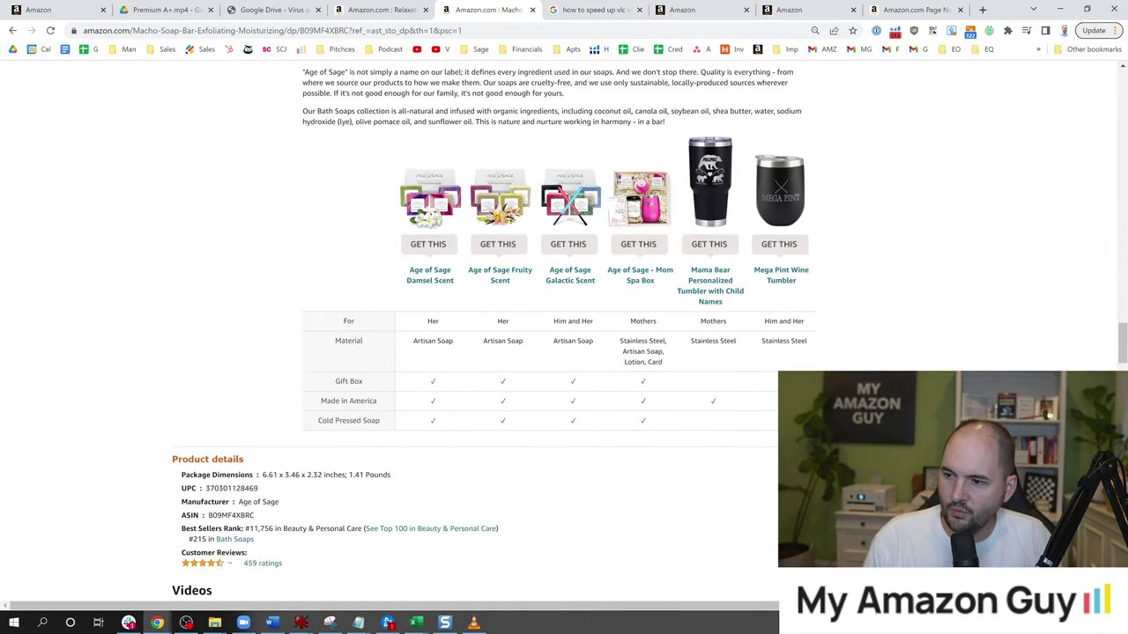
Step: Highlight the Gift Box row and Artisan Soap material entries in the listing's comparison chart
drag(334, 380, 363, 380)
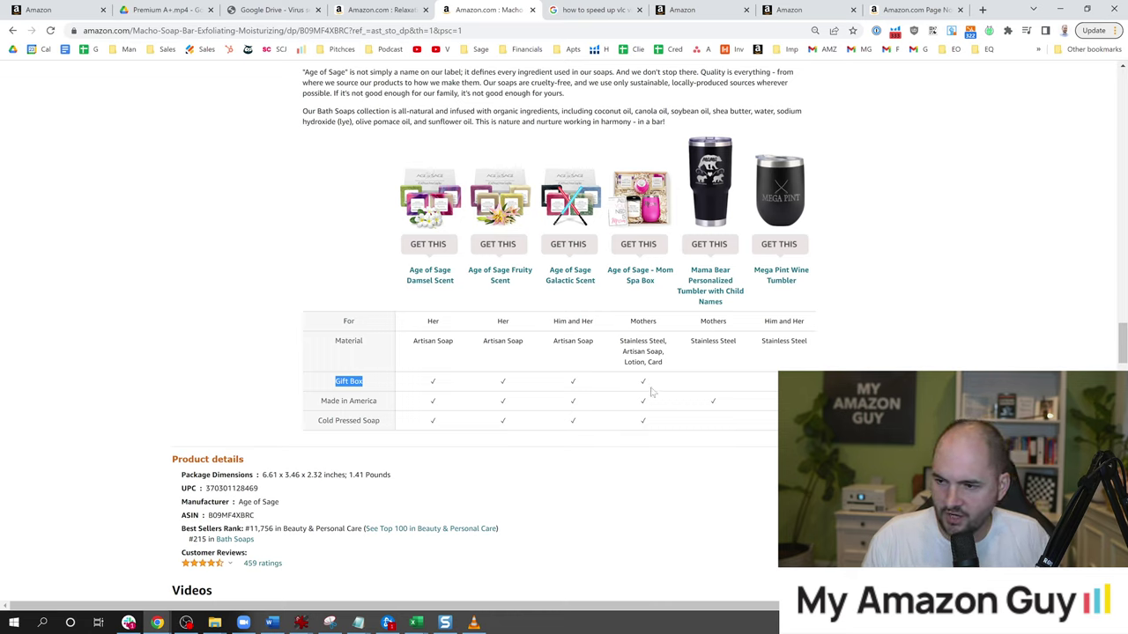
click(413, 305)
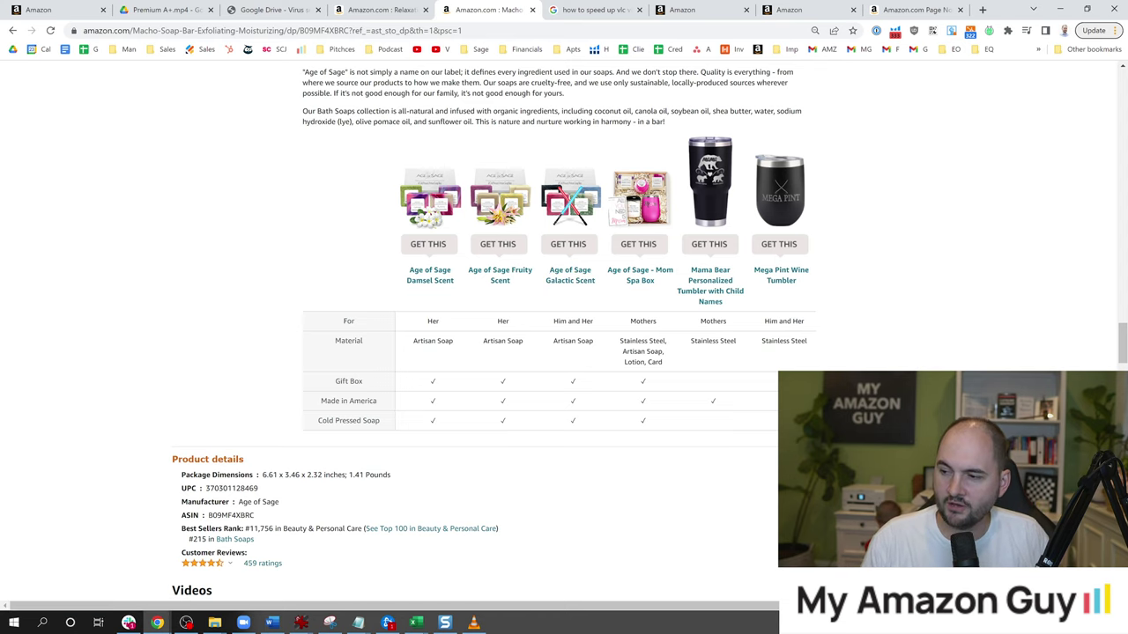
drag(402, 345, 454, 345)
scroll(407, 318, down, 1)
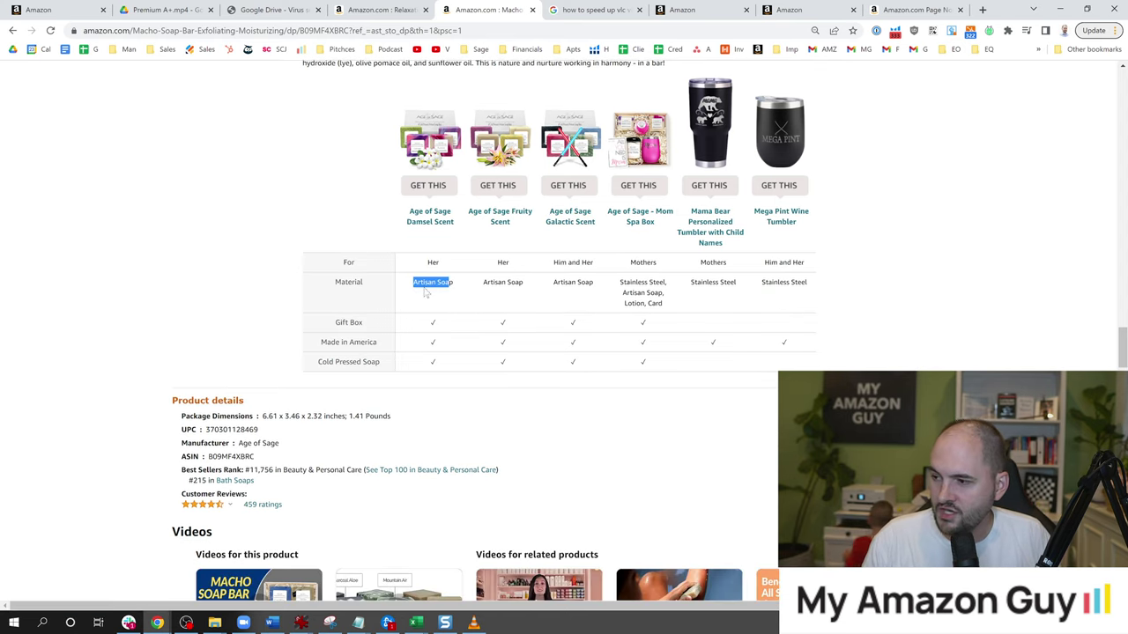
click(408, 284)
drag(408, 284, 581, 293)
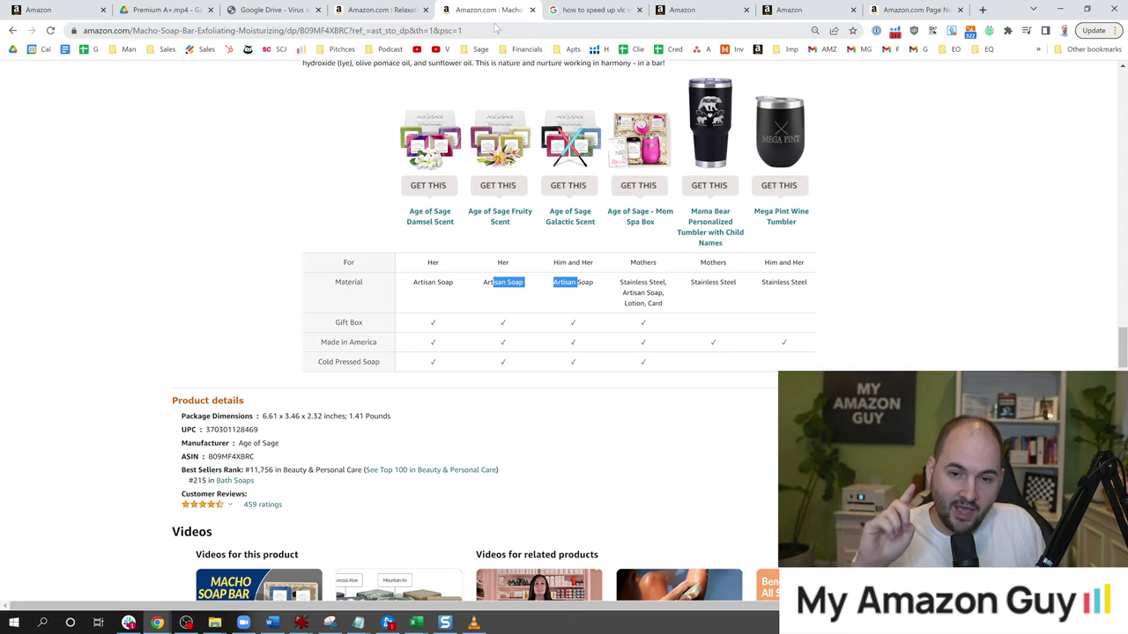
click(983, 9)
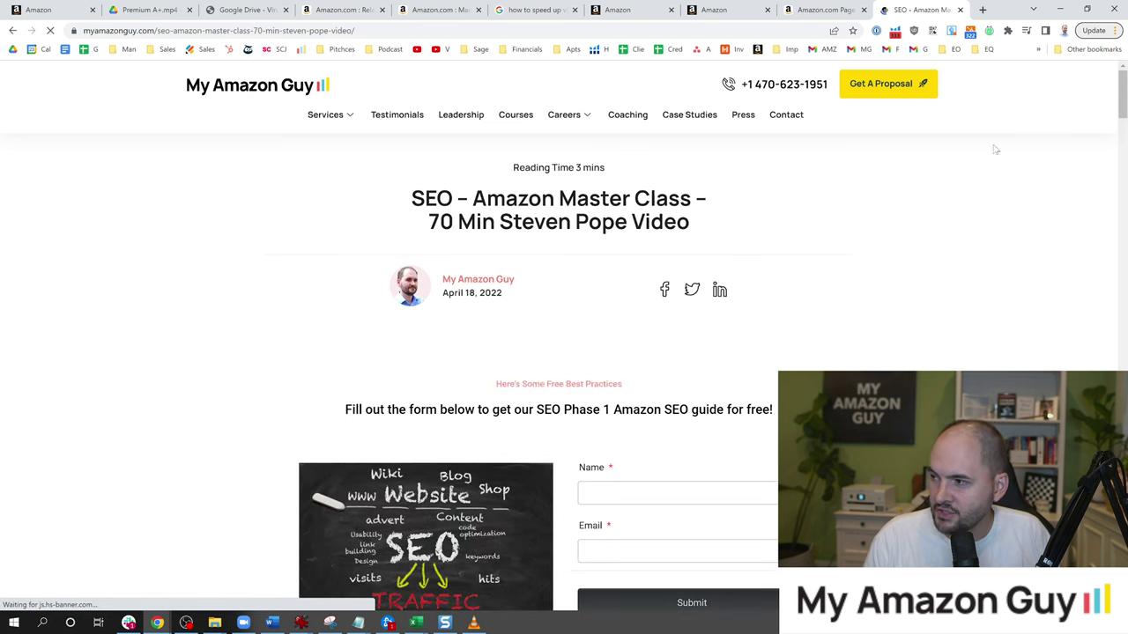
Step: Scroll the article to the Amazon SEO Phase 3 – Strike Zone Keywords section
scroll(728, 237, down, 5)
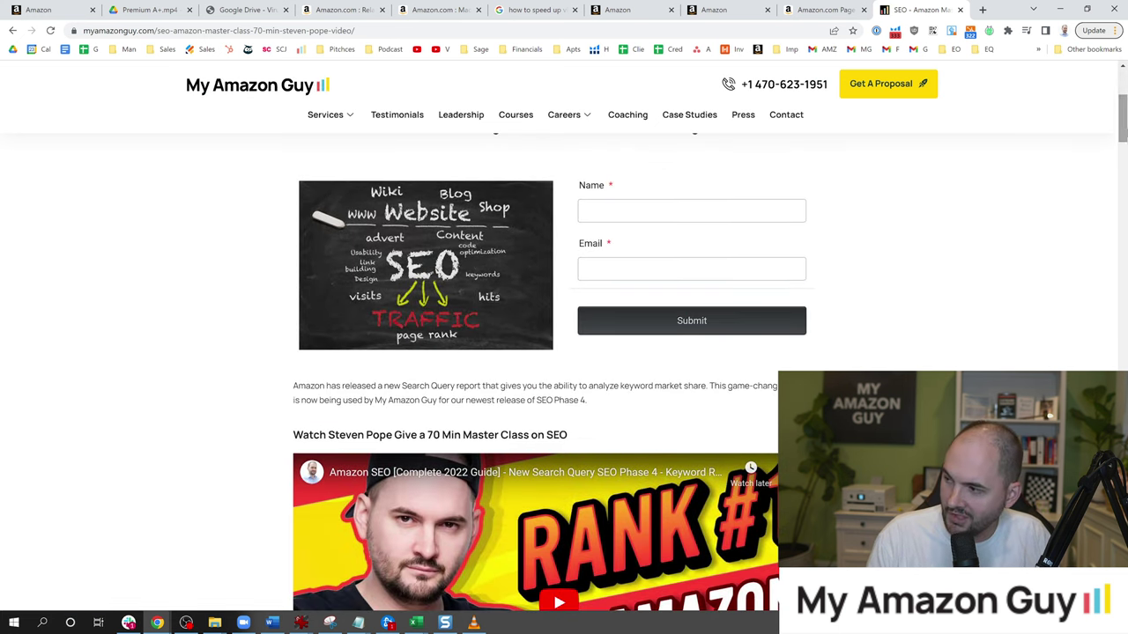
drag(1116, 125, 1122, 289)
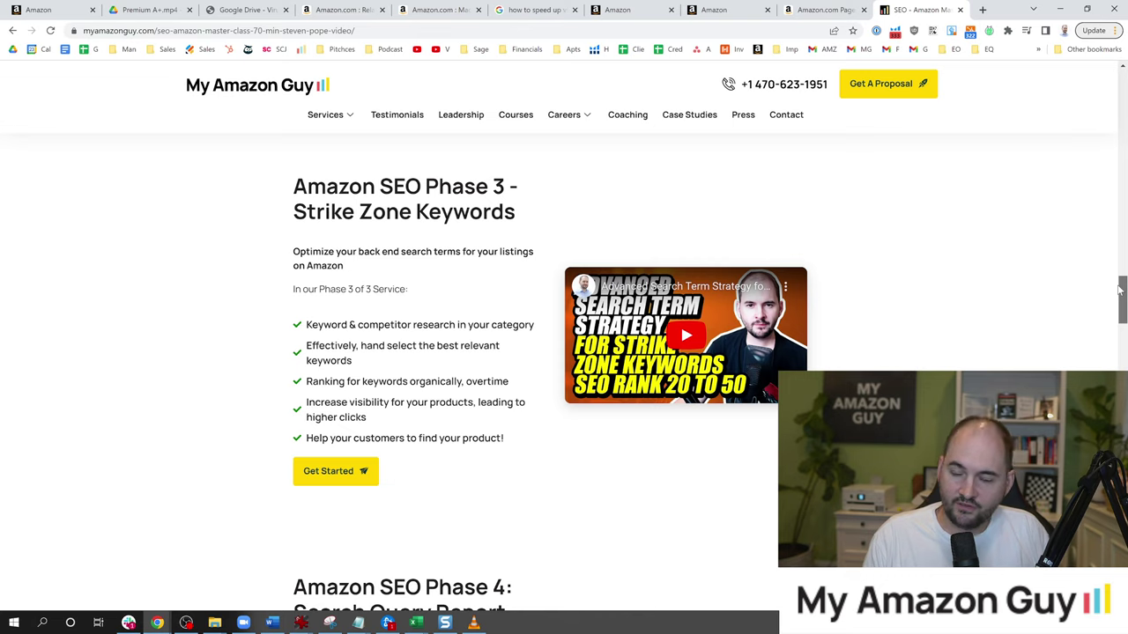
drag(1122, 289, 1122, 289)
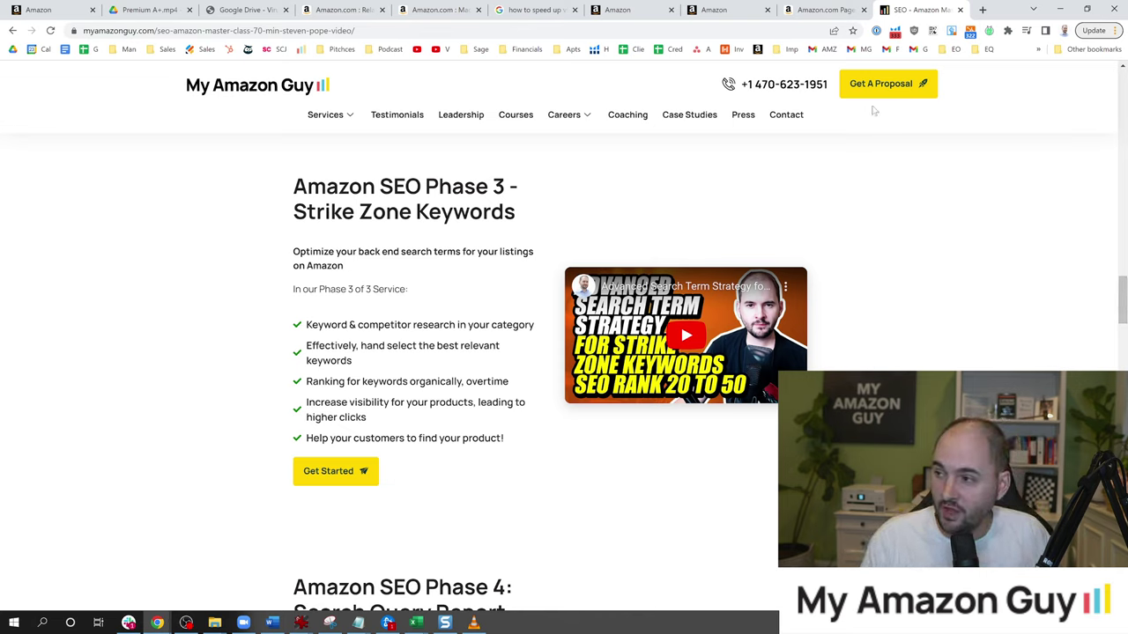
right_click(606, 51)
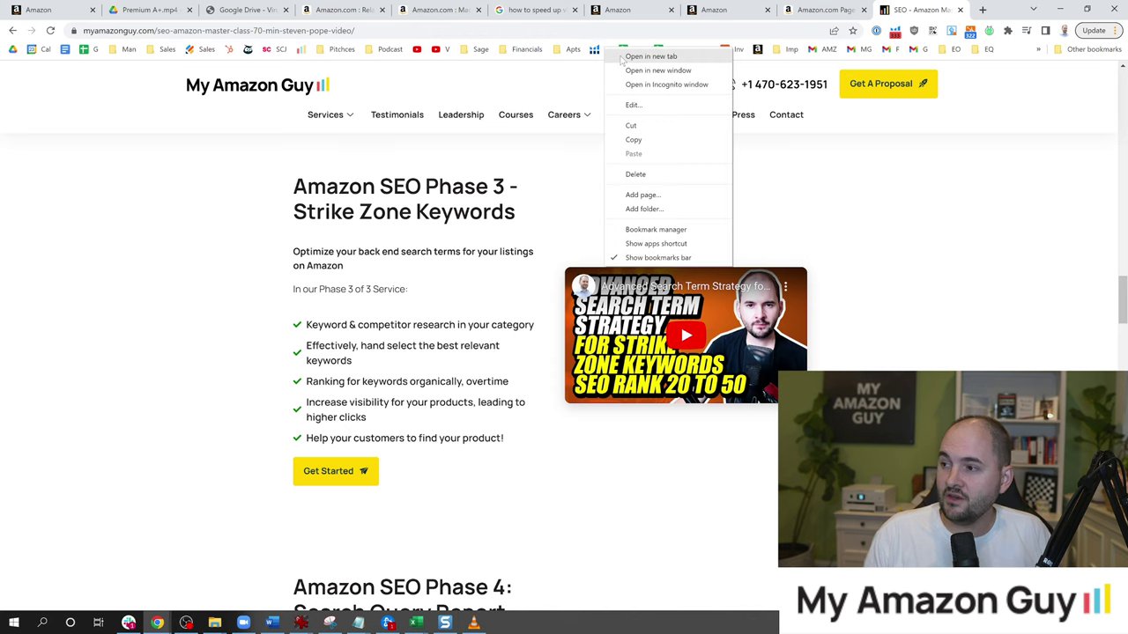
Step: Open Helium 10 Cerebro in a new tab from its bookmark
click(826, 7)
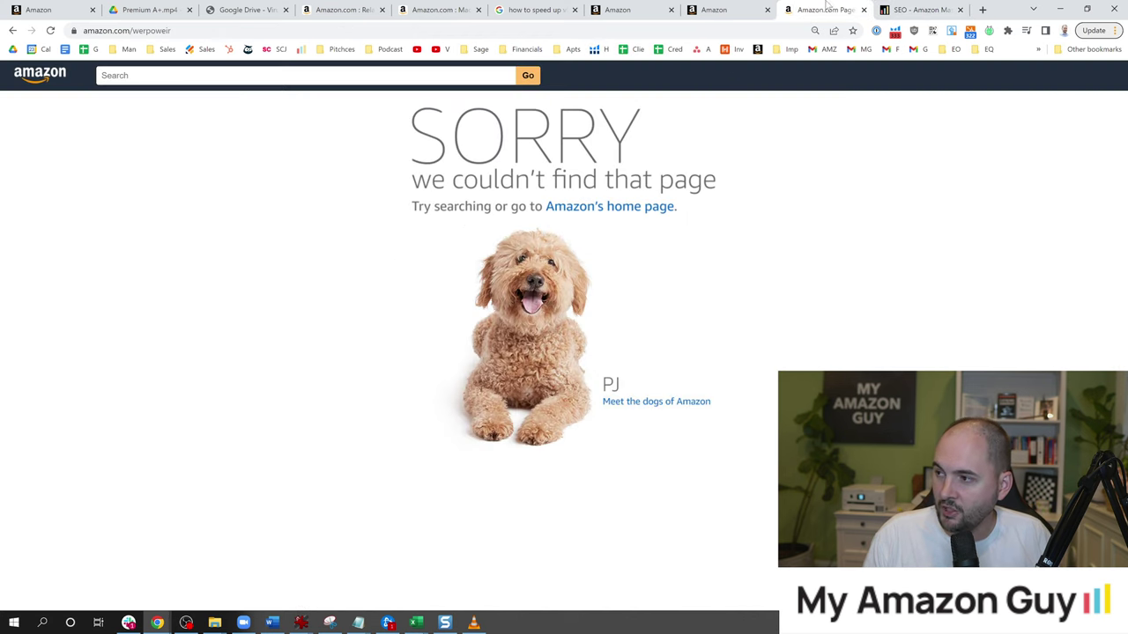
click(438, 10)
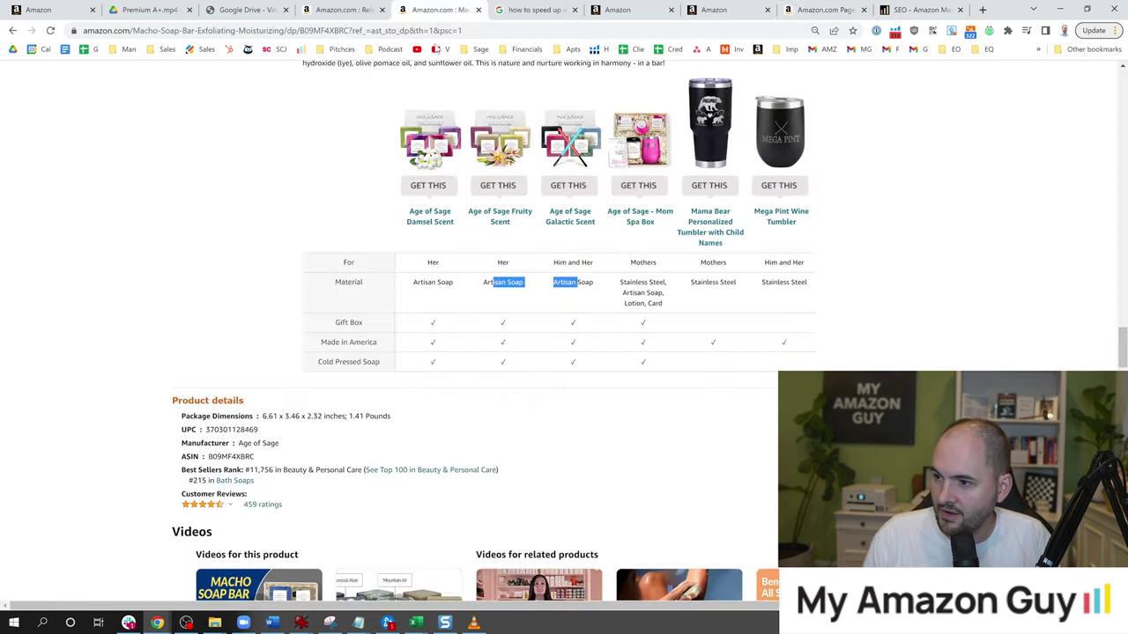
drag(1121, 331, 1122, 132)
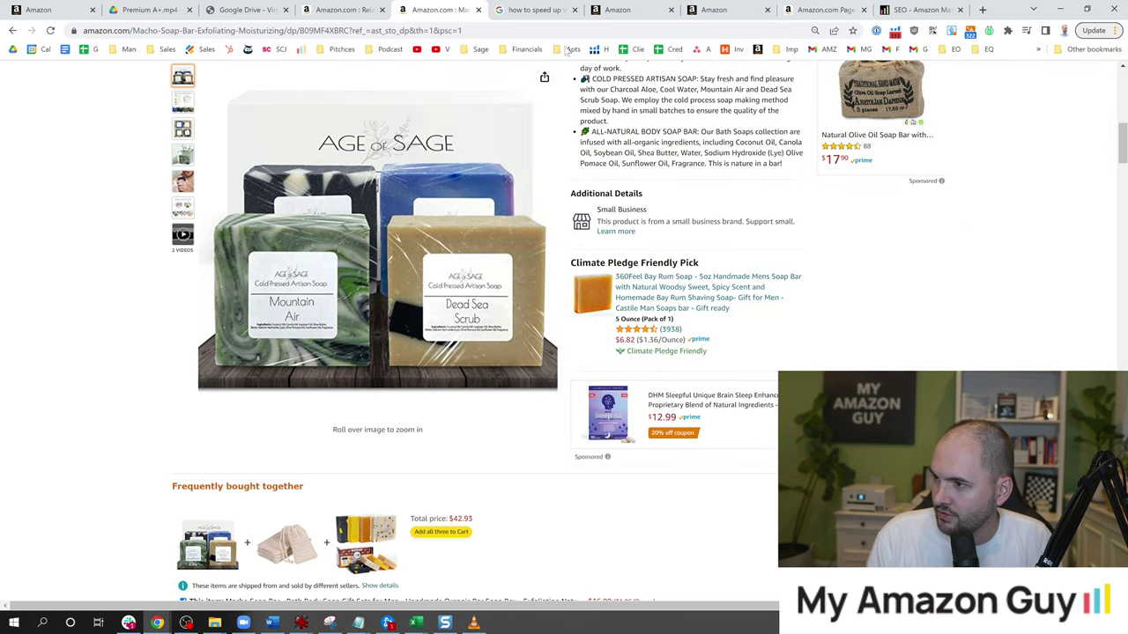
right_click(595, 50)
click(634, 58)
click(916, 9)
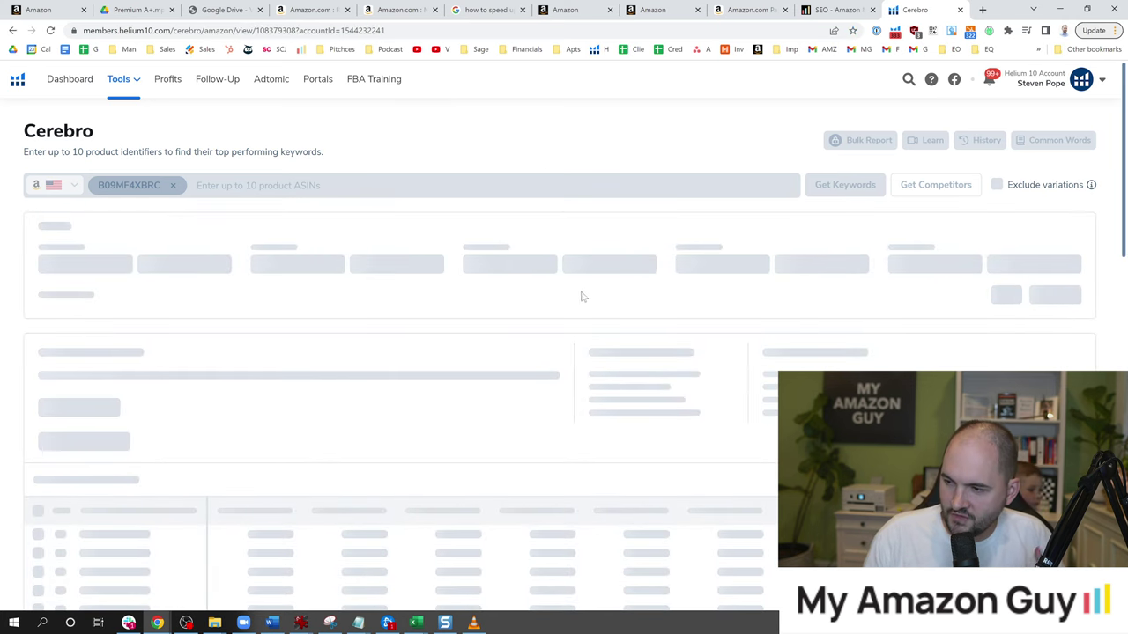
Step: Filter the Cerebro results to organic rank 20 to 50
click(506, 216)
text(20)
key(Tab)
text(50)
click(1051, 354)
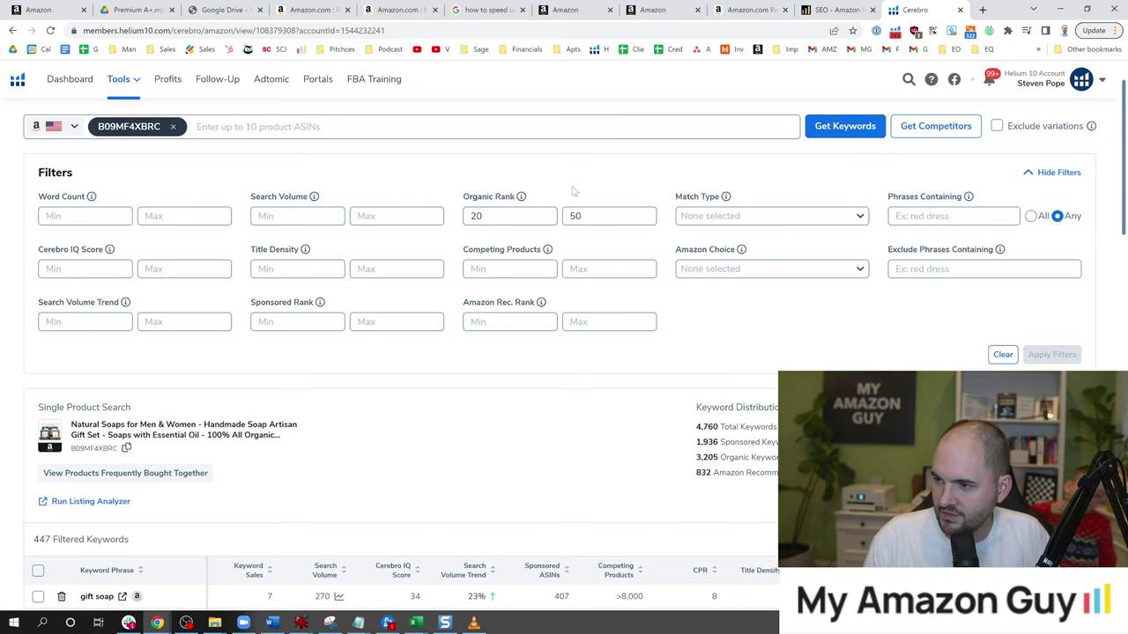
Step: Highlight the organic keyword count of 3,205 and sponsored count of 1,936
scroll(529, 282, down, 3)
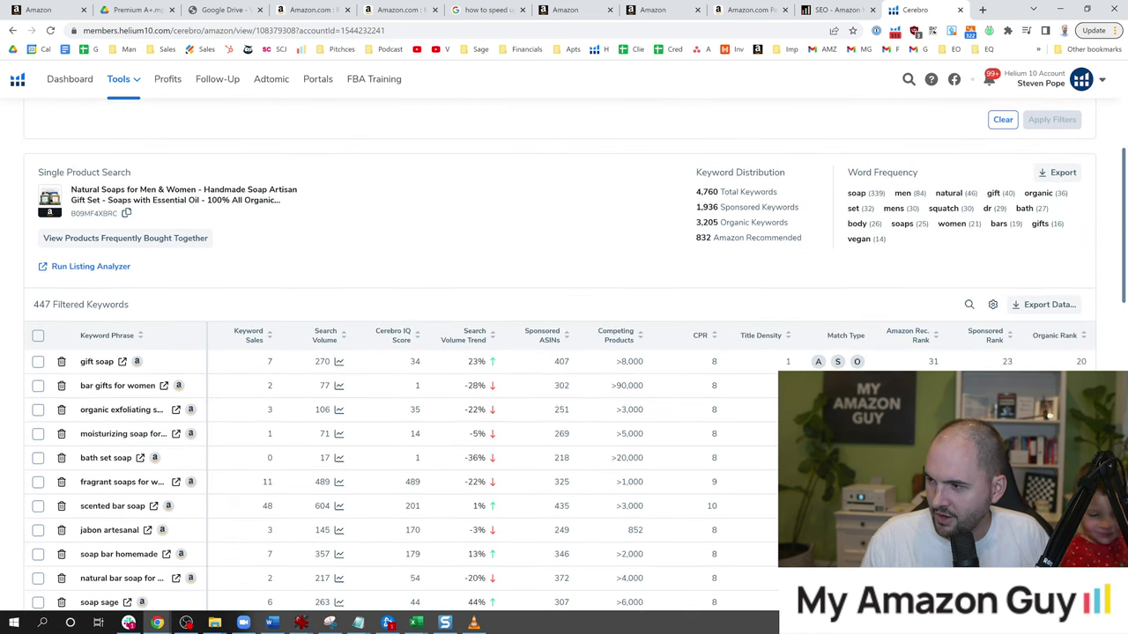
drag(710, 207, 747, 227)
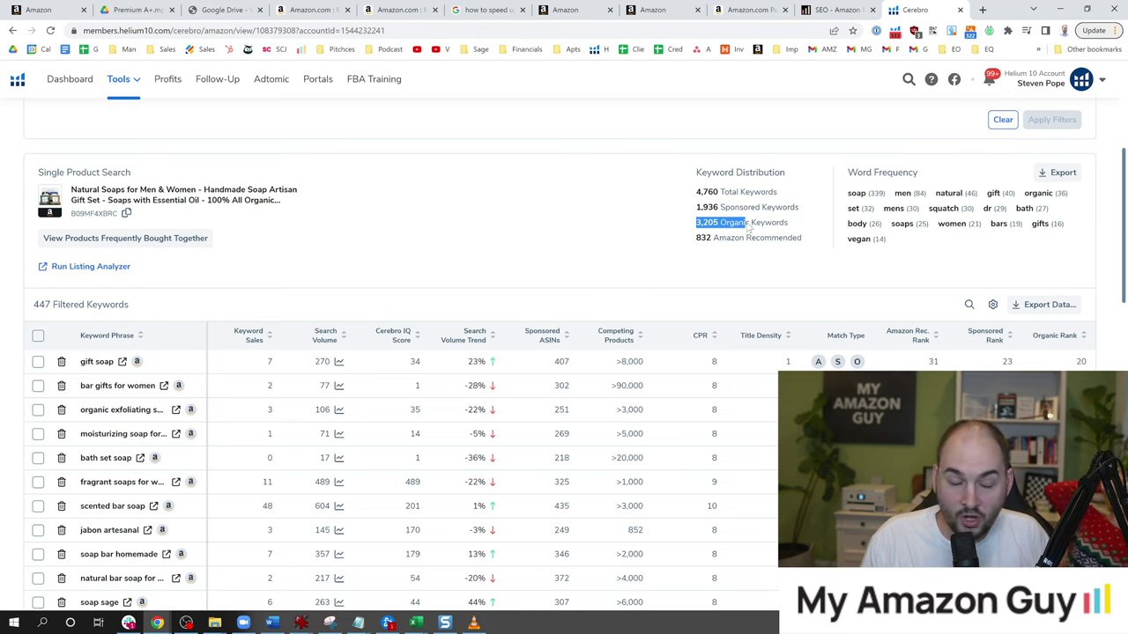
click(718, 210)
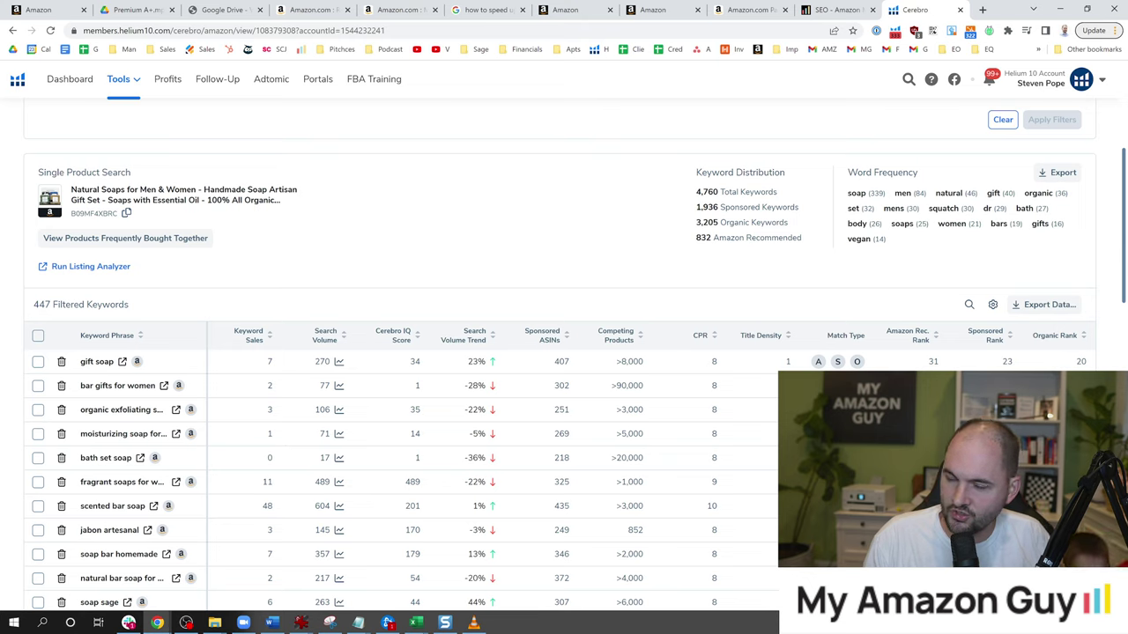
drag(694, 223, 747, 210)
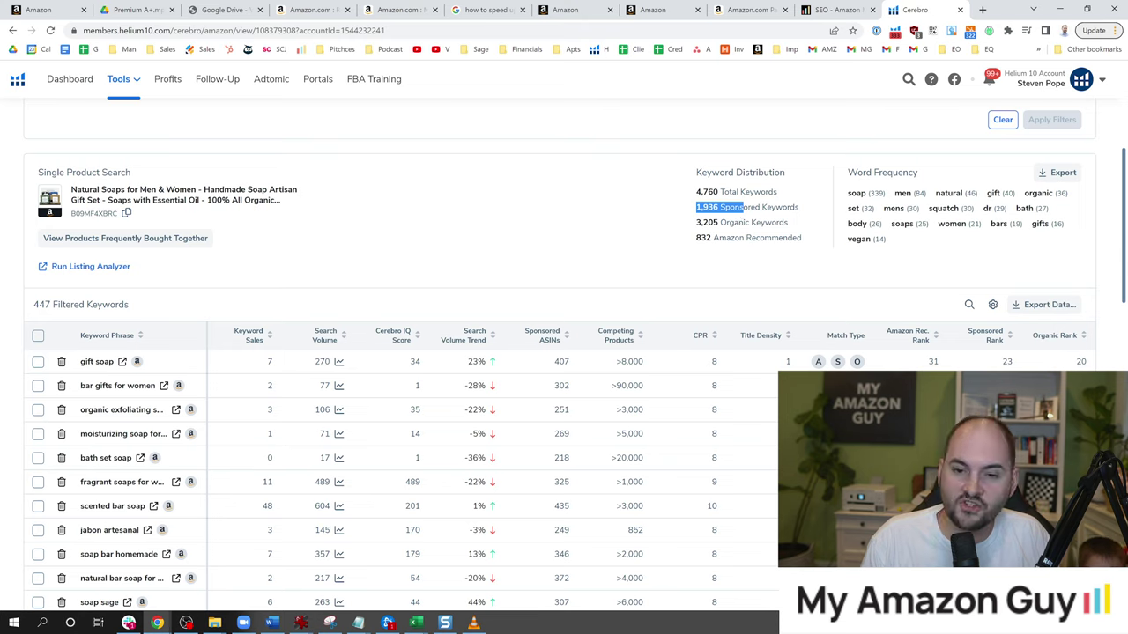
click(643, 234)
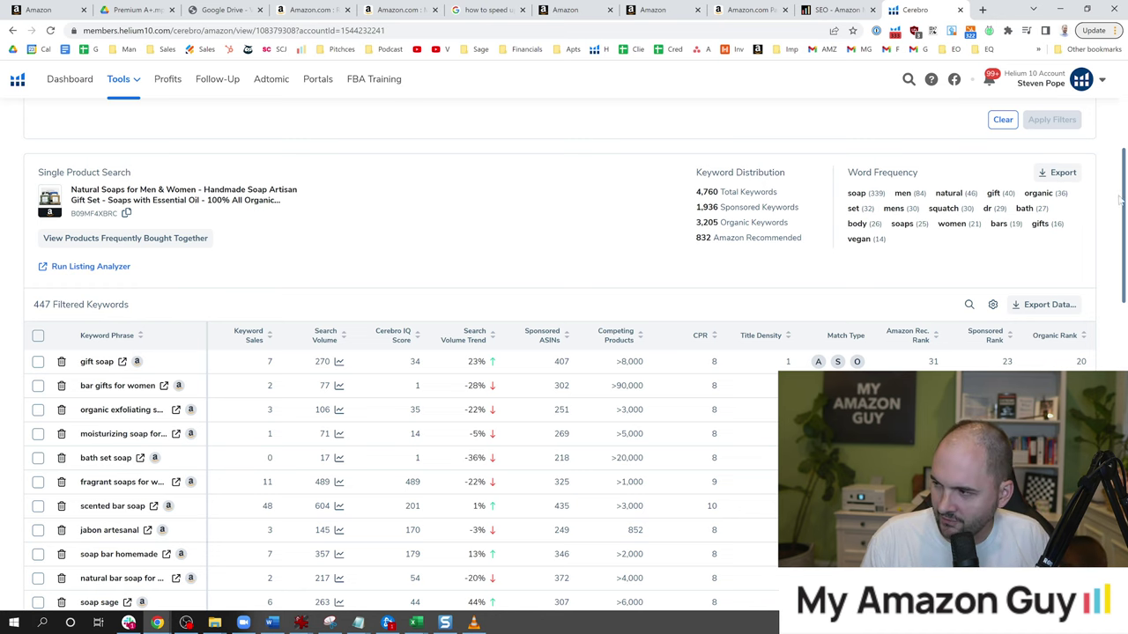
Step: Highlight the 'gift soap' keyword in the results table, then go back to Amazon
drag(1124, 199, 1126, 172)
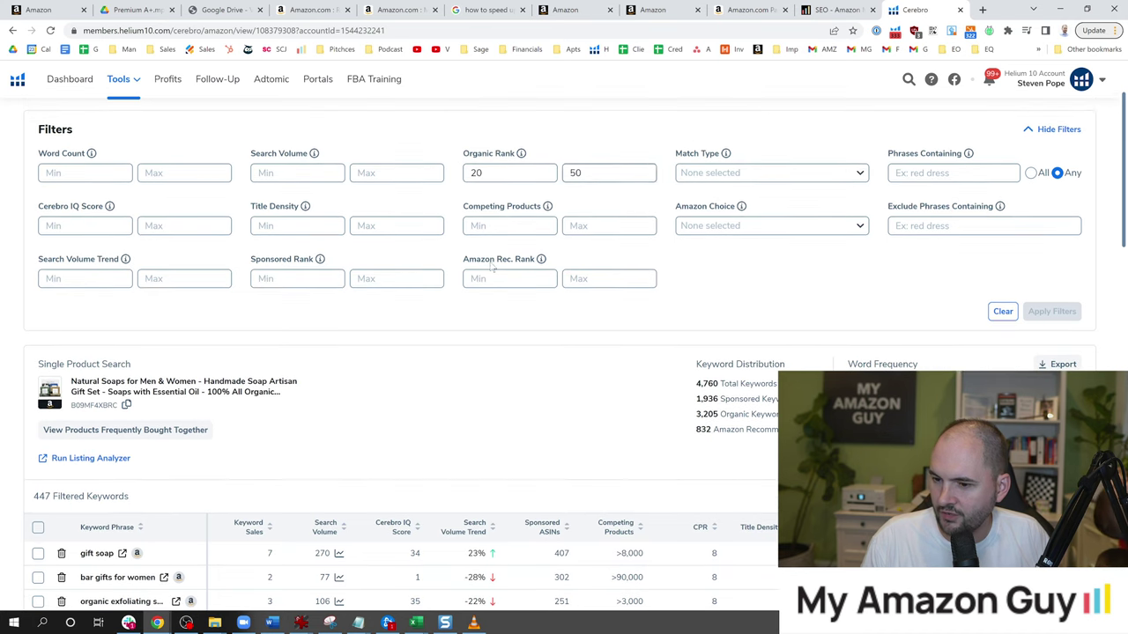
scroll(97, 435, down, 2)
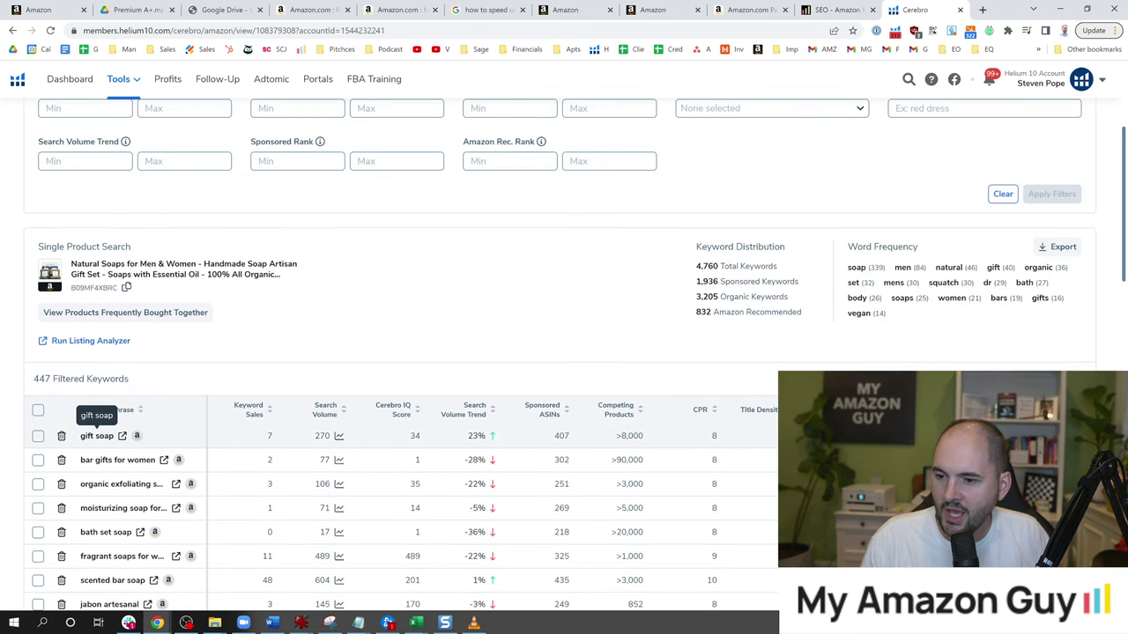
drag(80, 436, 114, 435)
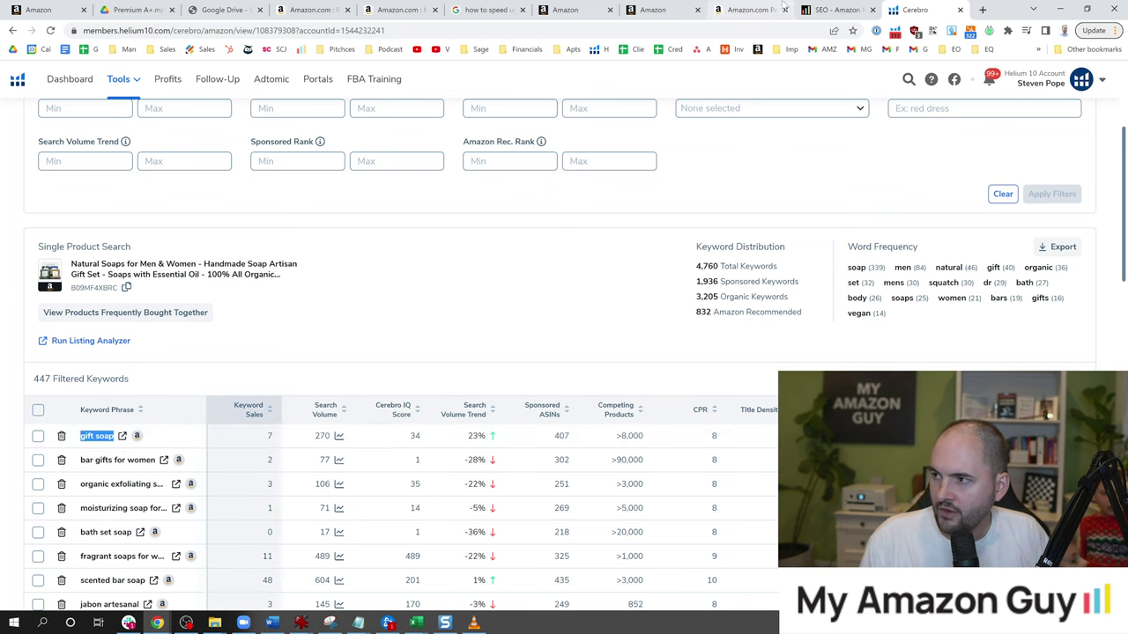
click(747, 10)
Step: Highlight the Gift Box row on the soap page's comparison table and snip the table
click(403, 8)
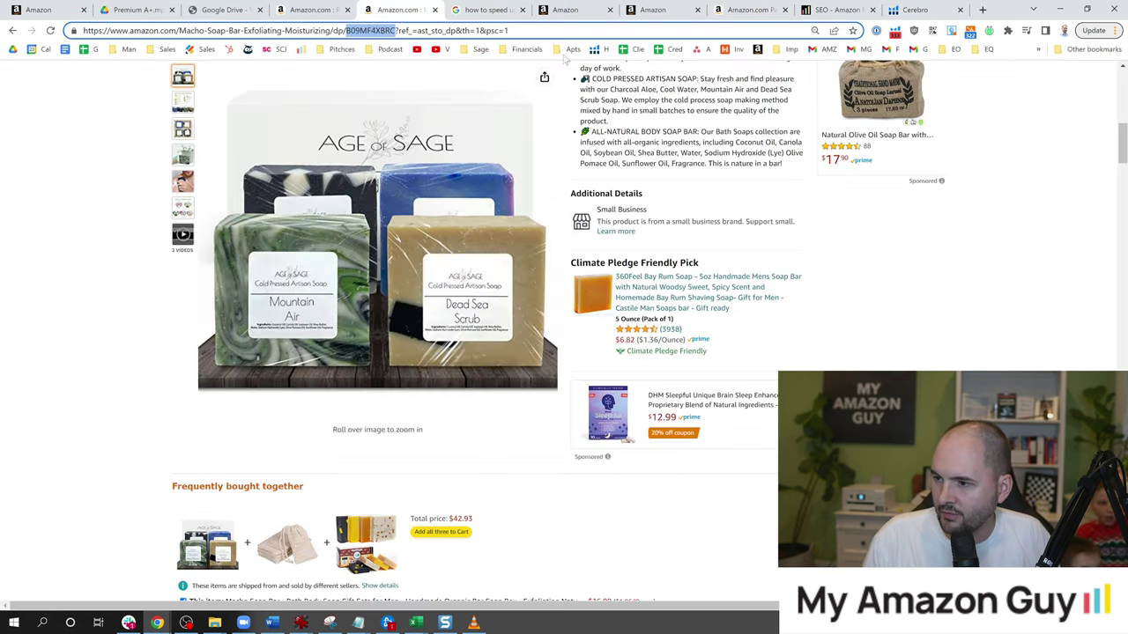
drag(1122, 143, 1122, 347)
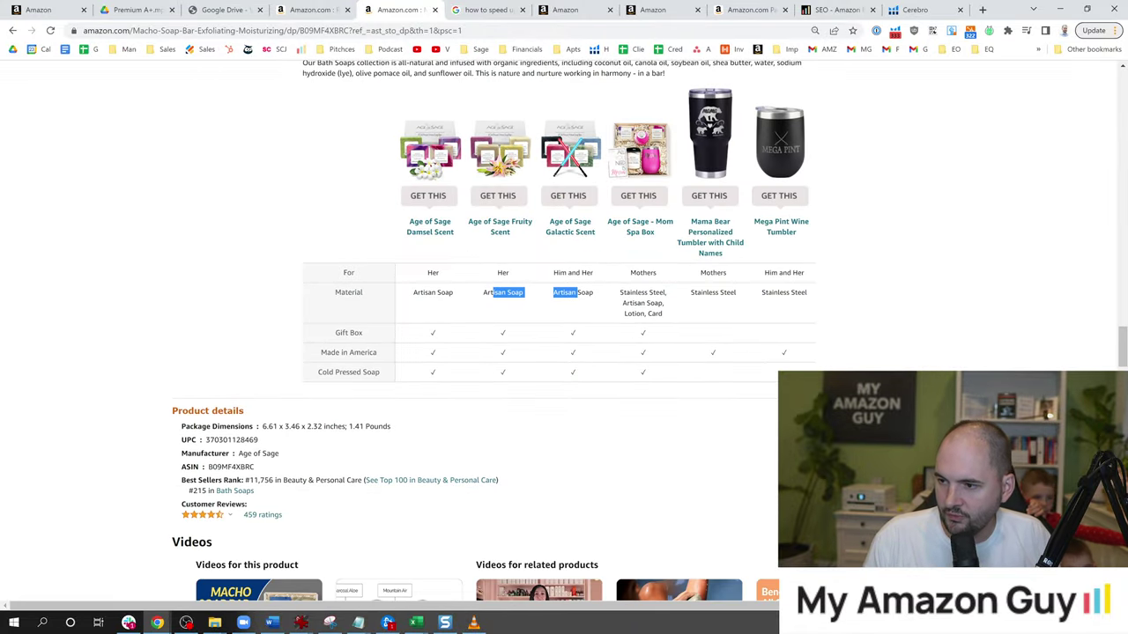
drag(336, 336, 370, 339)
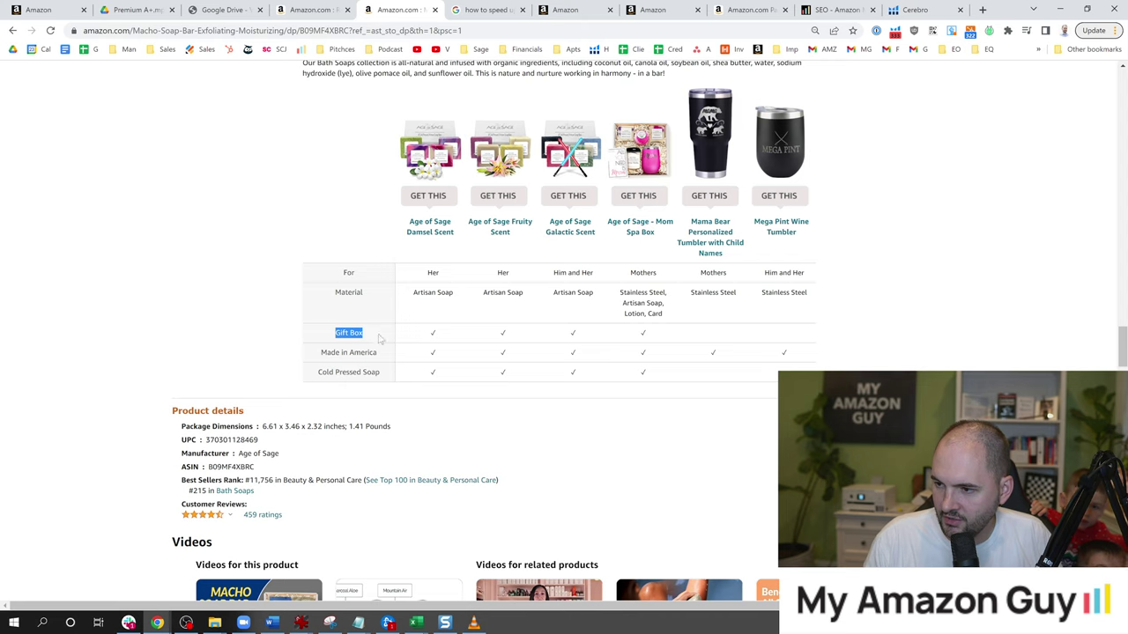
drag(425, 335, 503, 342)
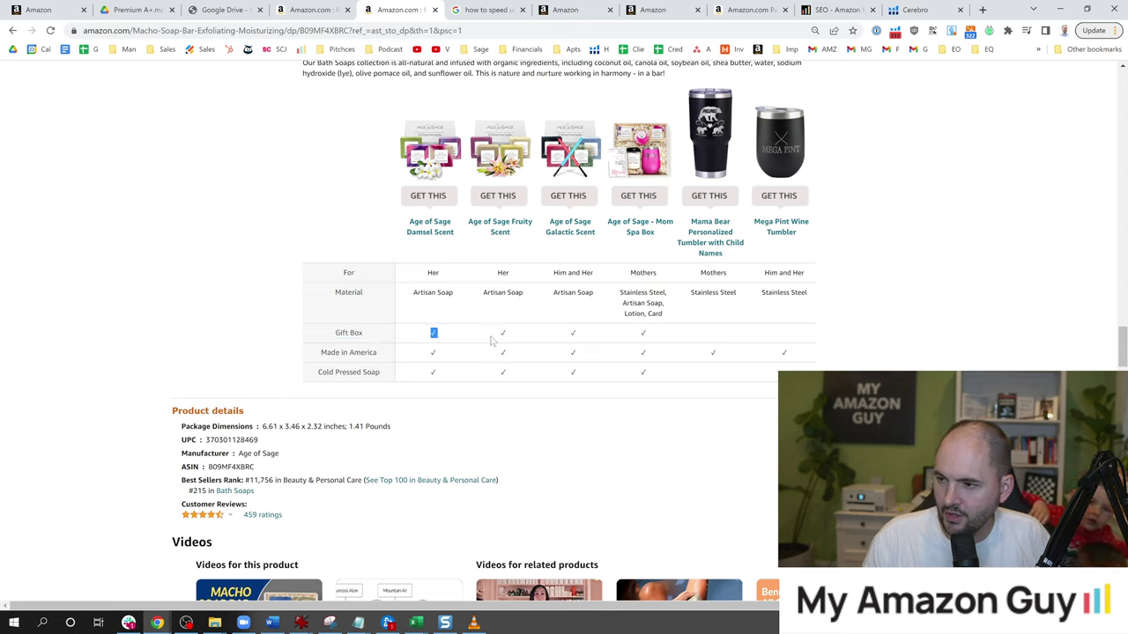
click(336, 324)
click(330, 622)
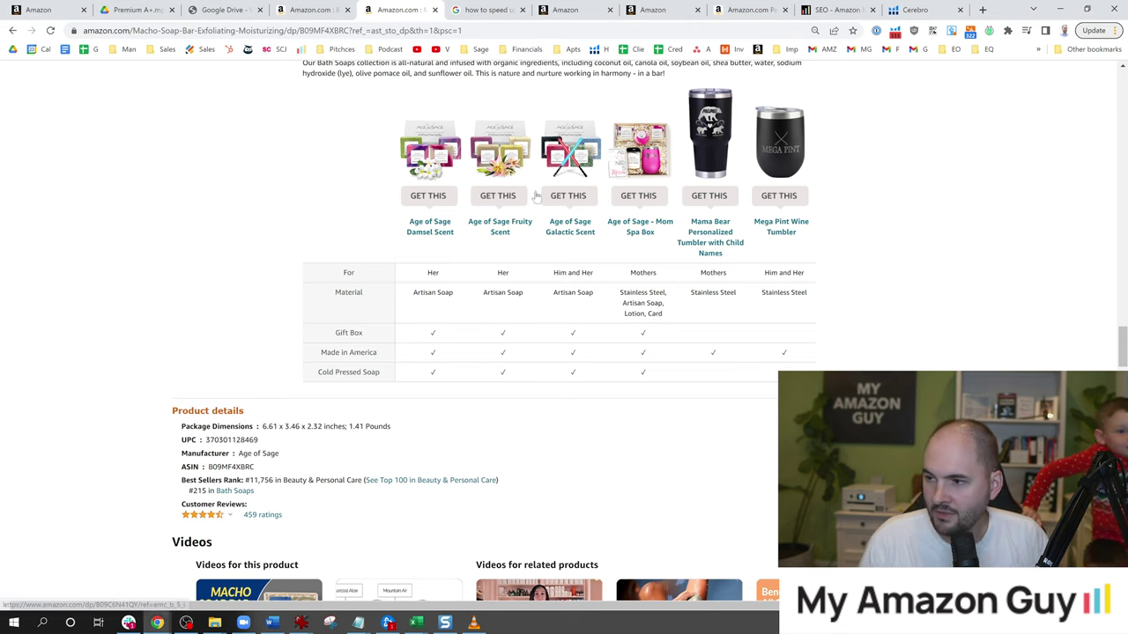
drag(276, 106, 937, 414)
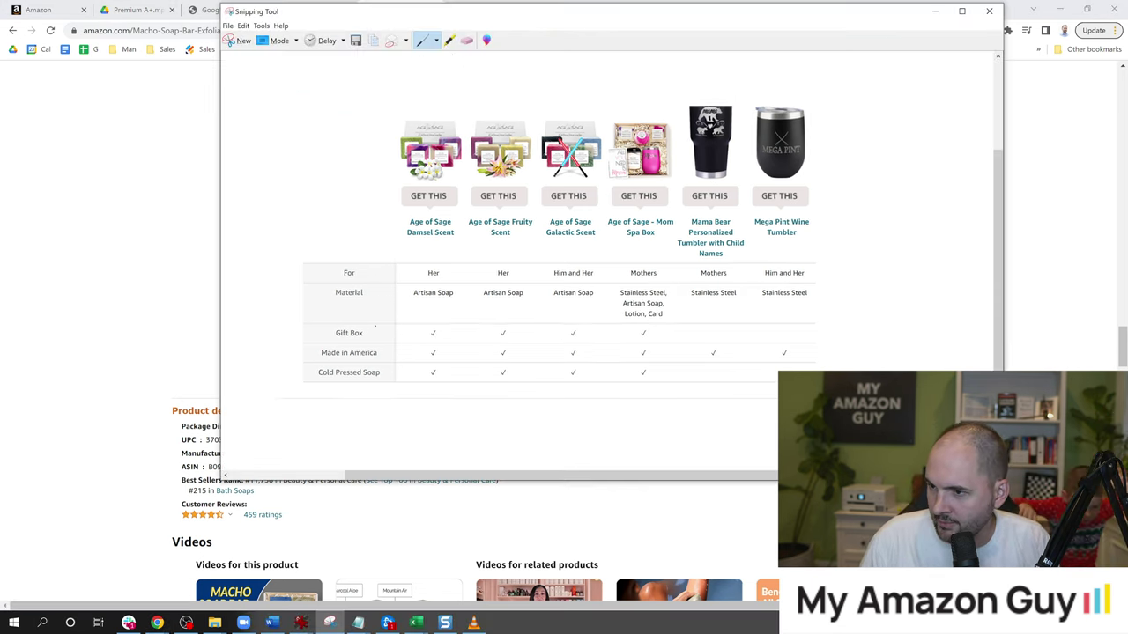
Step: Circle the Gift Box check marks on the snip in red, then close Snipping Tool
drag(438, 327, 504, 329)
drag(569, 347, 582, 326)
mouse_move(655, 327)
mouse_down()
mouse_move(626, 337)
mouse_move(659, 328)
mouse_up()
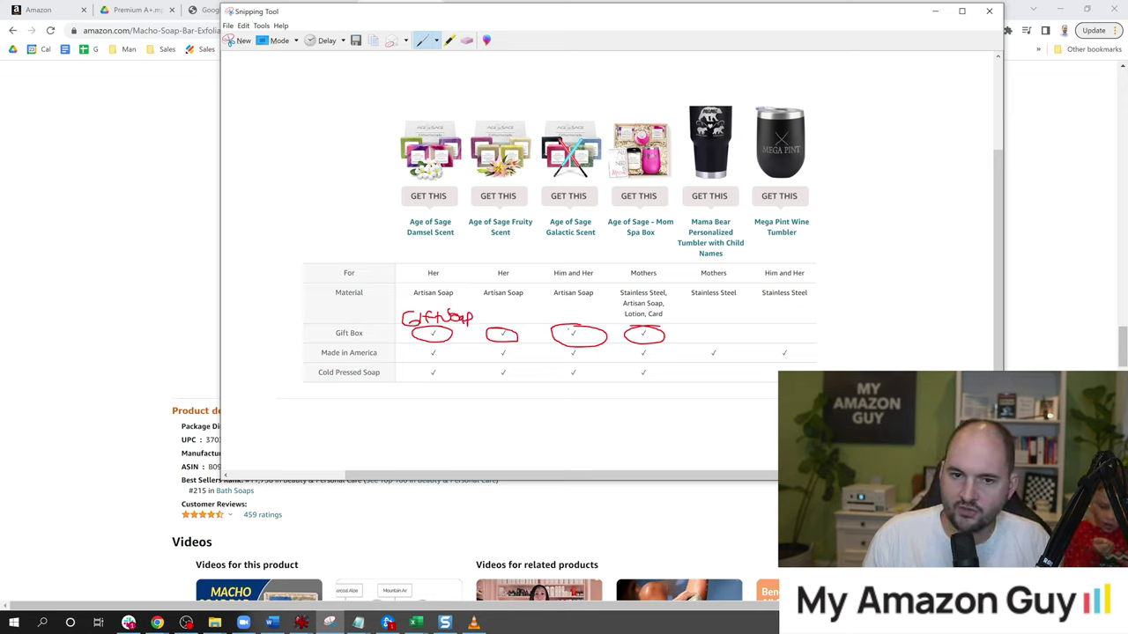
click(163, 236)
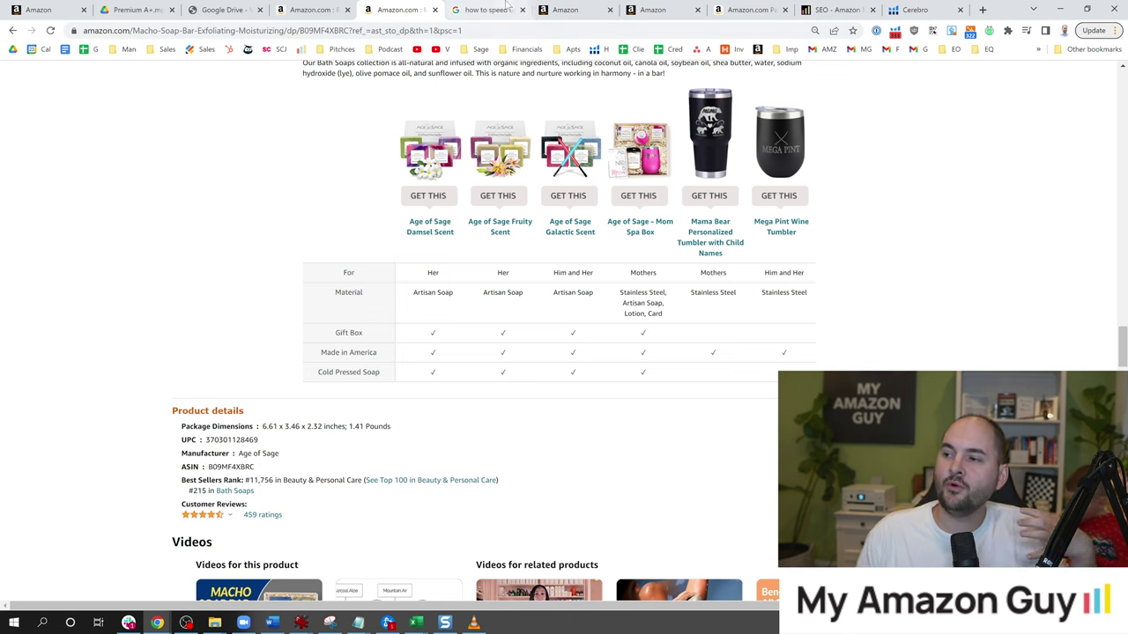
Step: Verify in Cerebro that 'gift soap' has organic rank 20, then go back to Seller Central
click(894, 9)
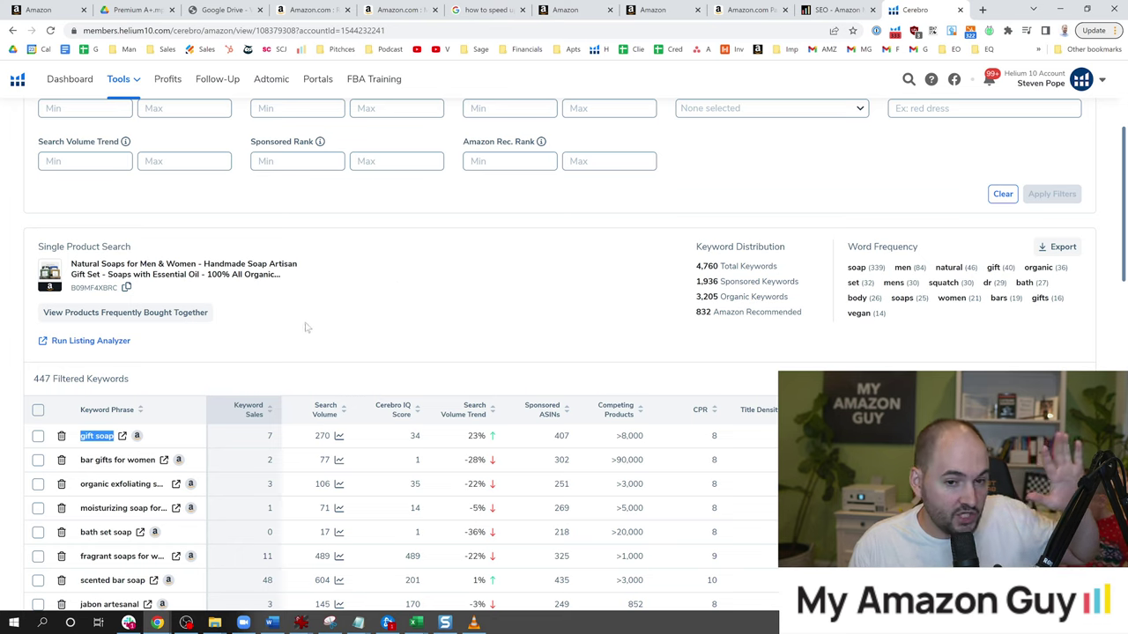
scroll(369, 348, down, 2)
drag(1069, 319, 1095, 328)
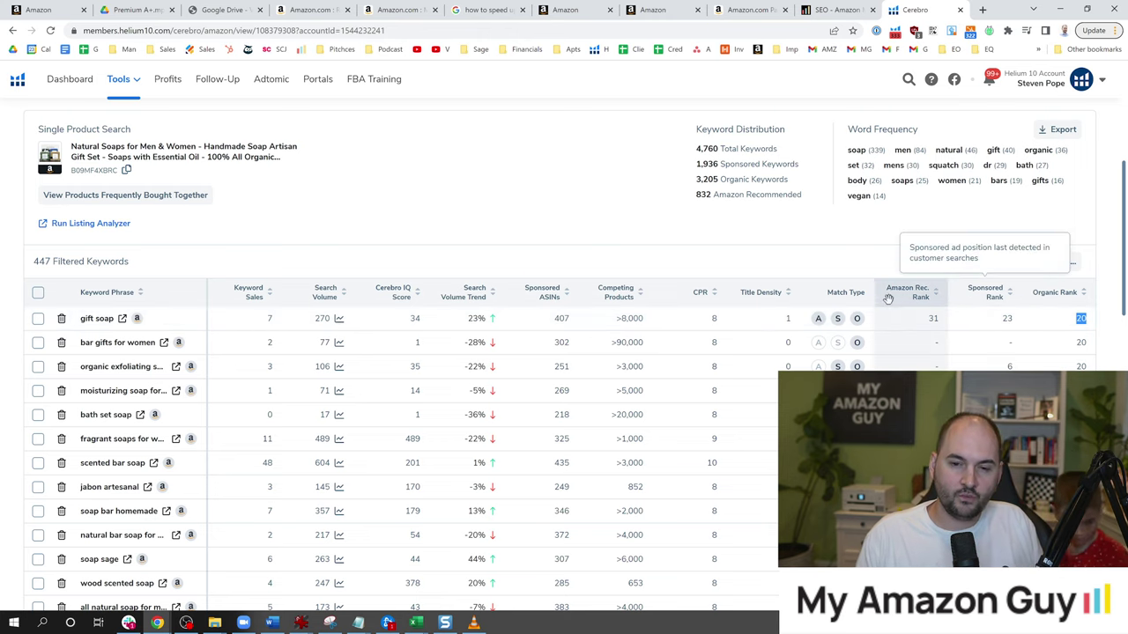
click(600, 169)
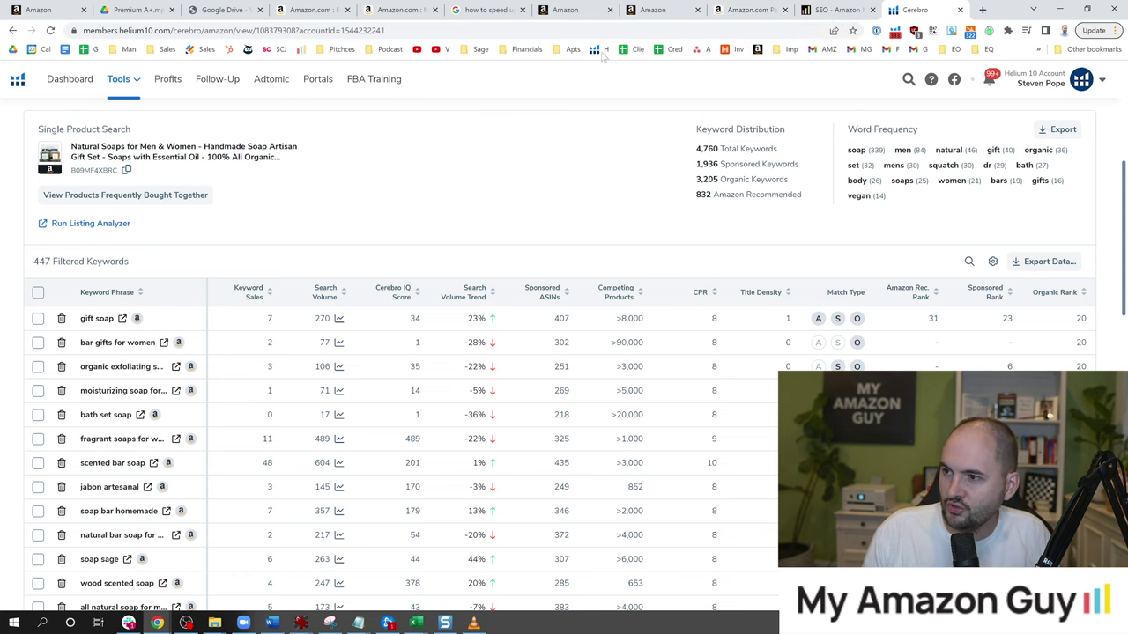
scroll(572, 132, up, 1)
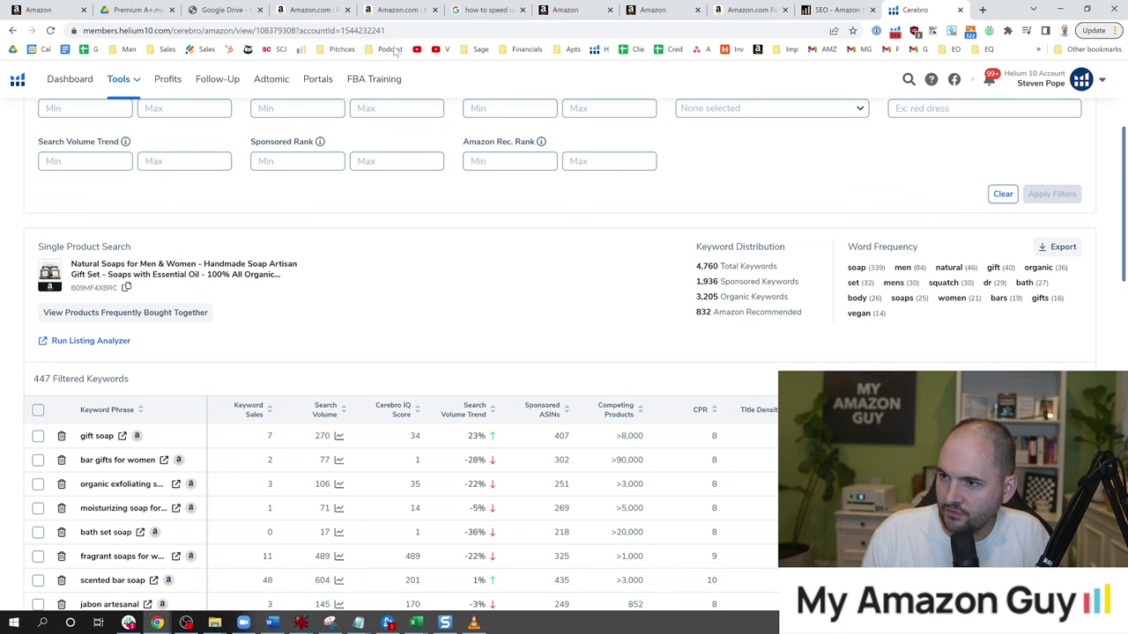
click(603, 11)
Step: Return to the Premium Comparison Table draft and look over its hero, comparison and checkbox rows
click(660, 10)
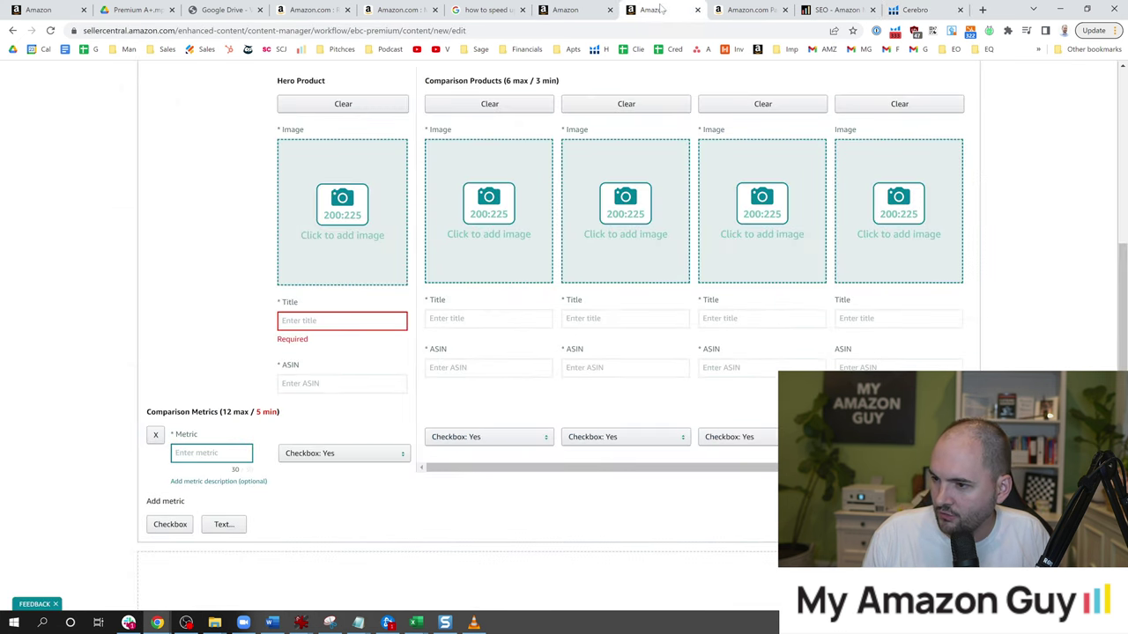
scroll(787, 199, up, 1)
drag(1120, 304, 1119, 351)
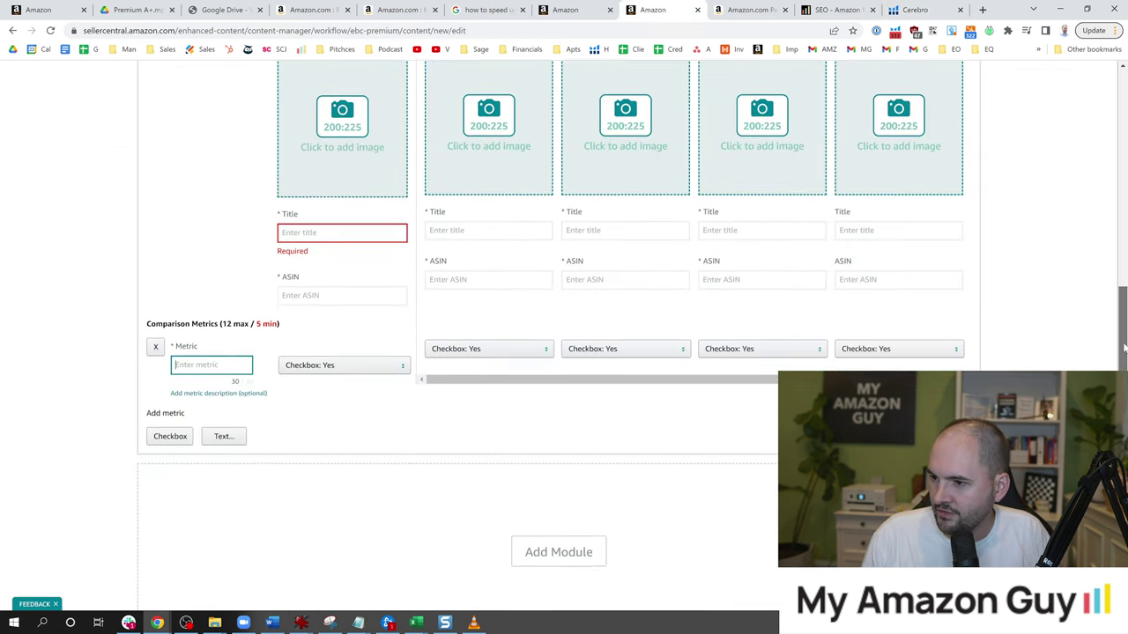
scroll(357, 150, up, 1)
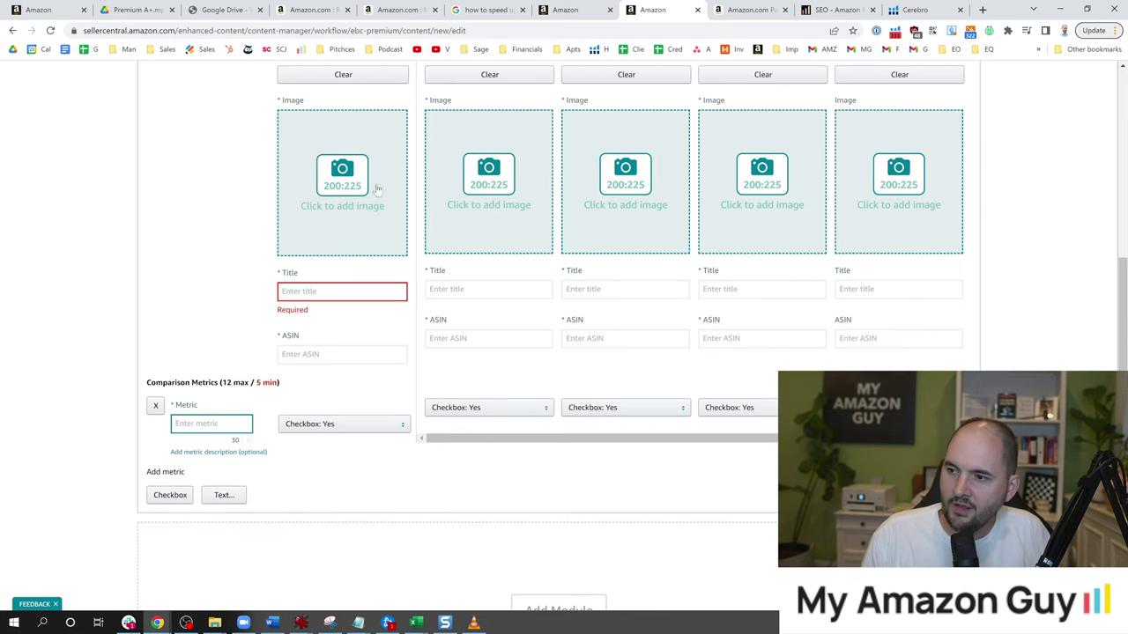
scroll(397, 225, down, 3)
scroll(491, 309, up, 2)
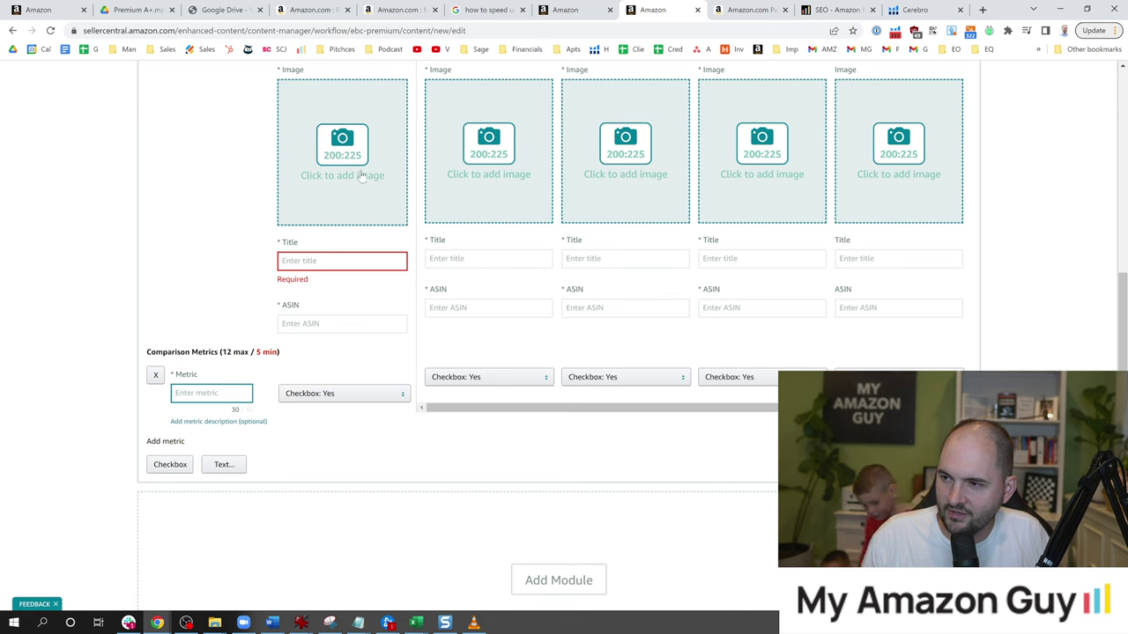
scroll(364, 180, down, 2)
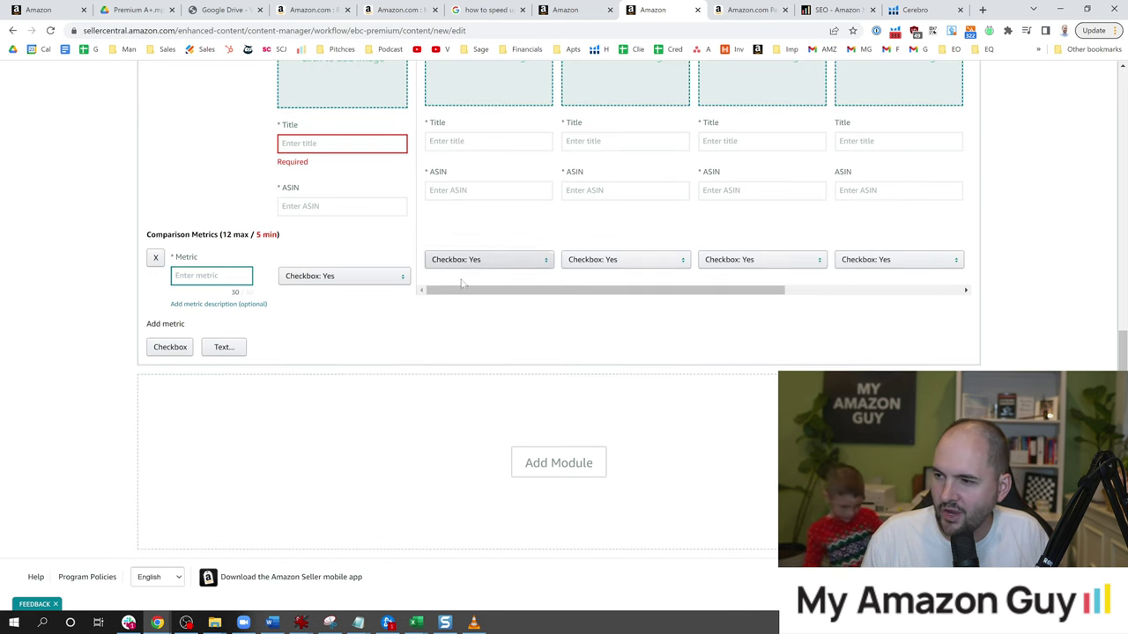
Step: Open Add Module and browse the premium templates, including hotspot, Premium Q&A and Regimen Carousel
click(561, 470)
scroll(571, 317, down, 5)
scroll(589, 314, down, 3)
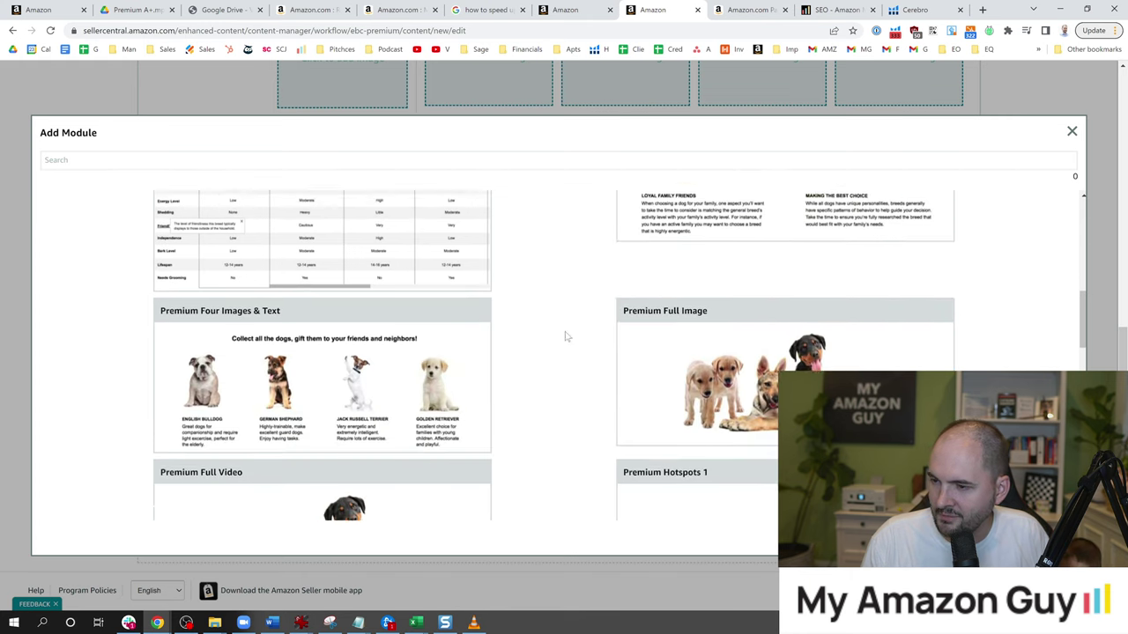
scroll(338, 287, up, 3)
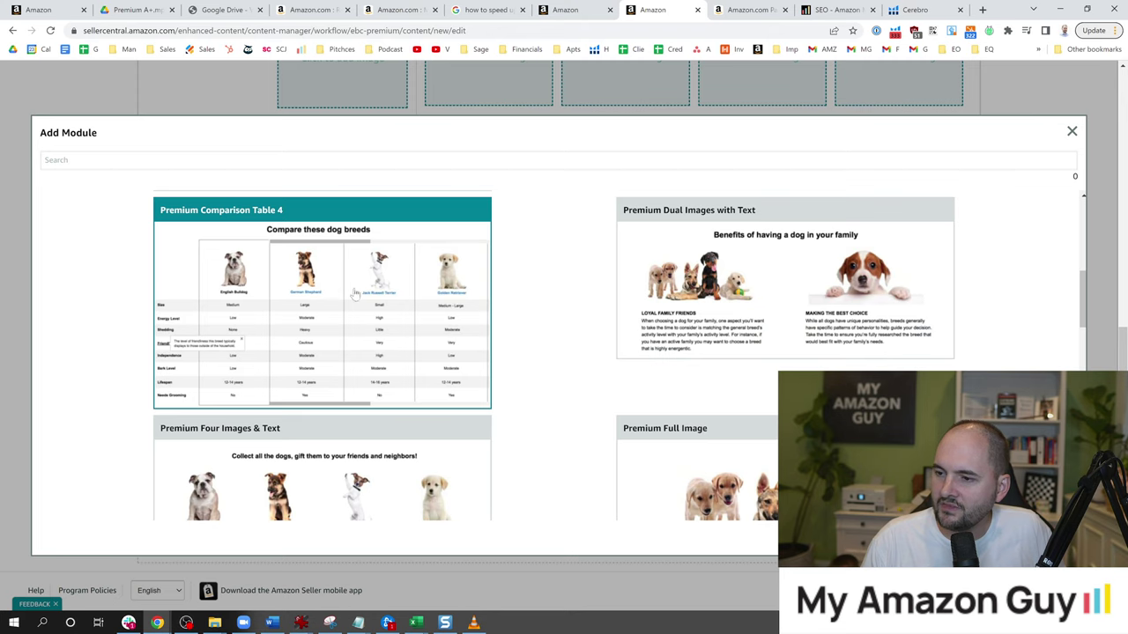
scroll(386, 326, down, 1)
scroll(312, 286, down, 1)
scroll(250, 328, up, 1)
scroll(245, 348, down, 1)
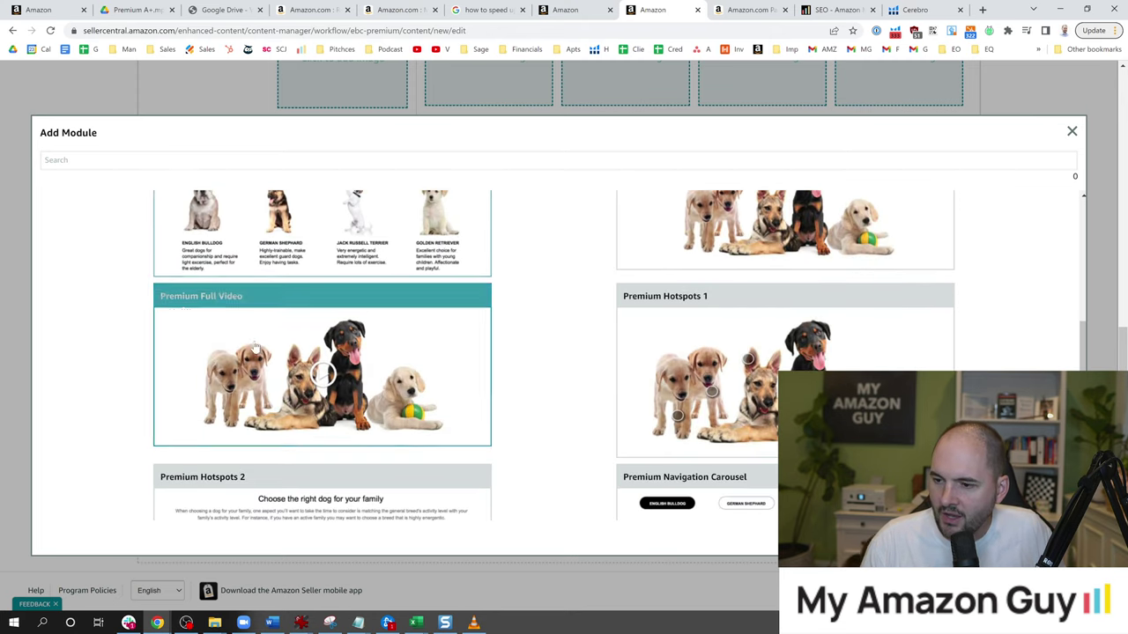
scroll(301, 342, down, 1)
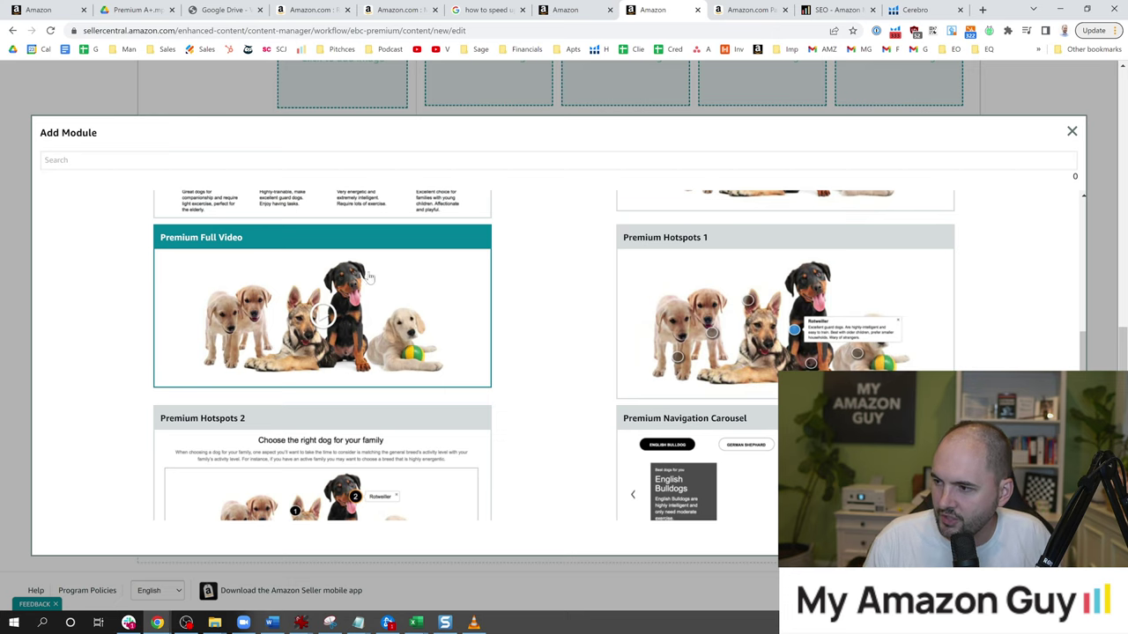
scroll(699, 315, down, 2)
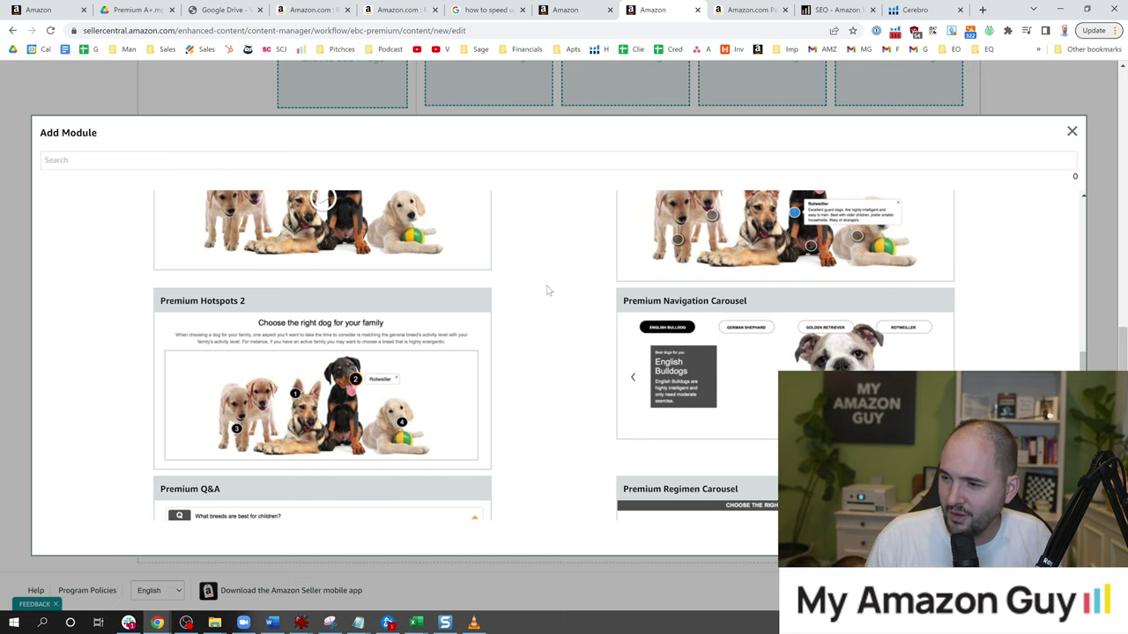
scroll(545, 291, down, 2)
scroll(539, 293, up, 1)
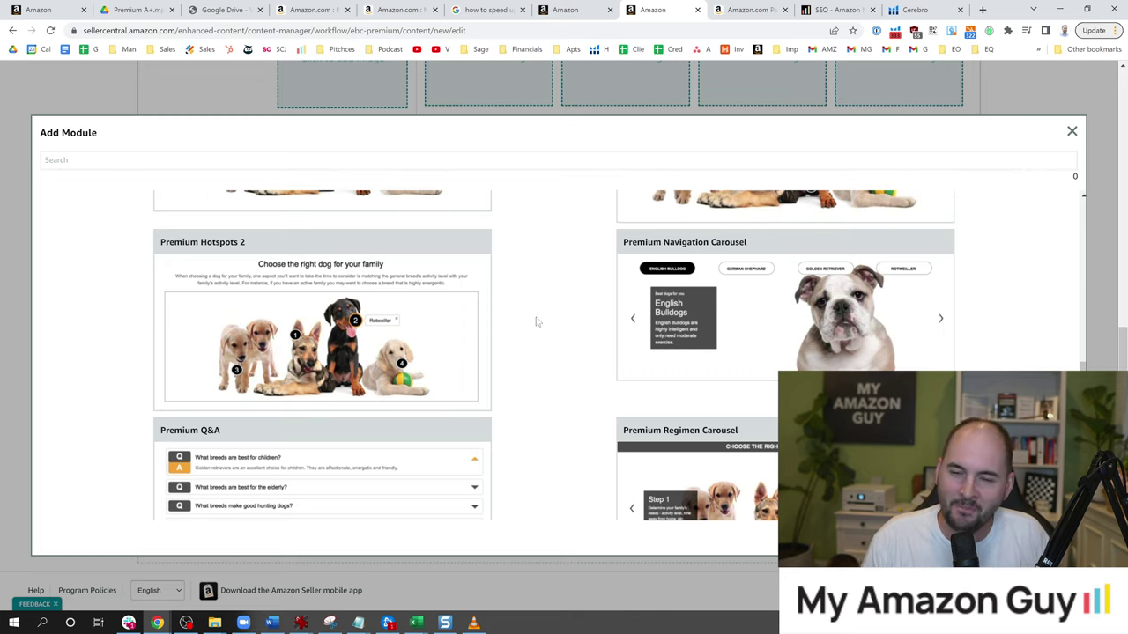
scroll(546, 302, down, 1)
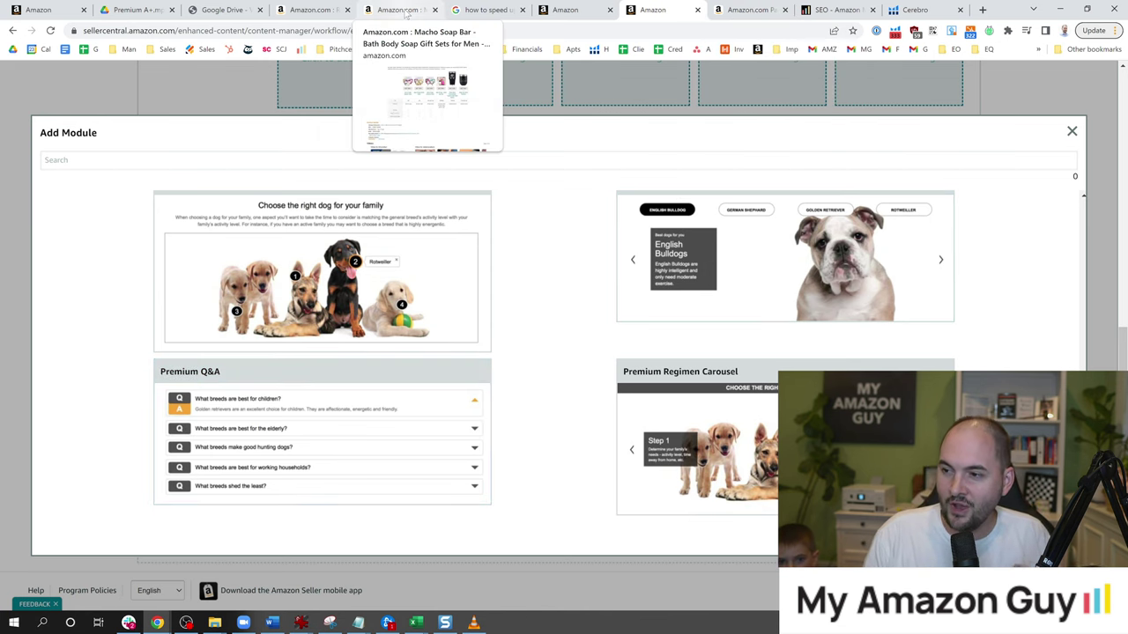
click(405, 12)
click(344, 9)
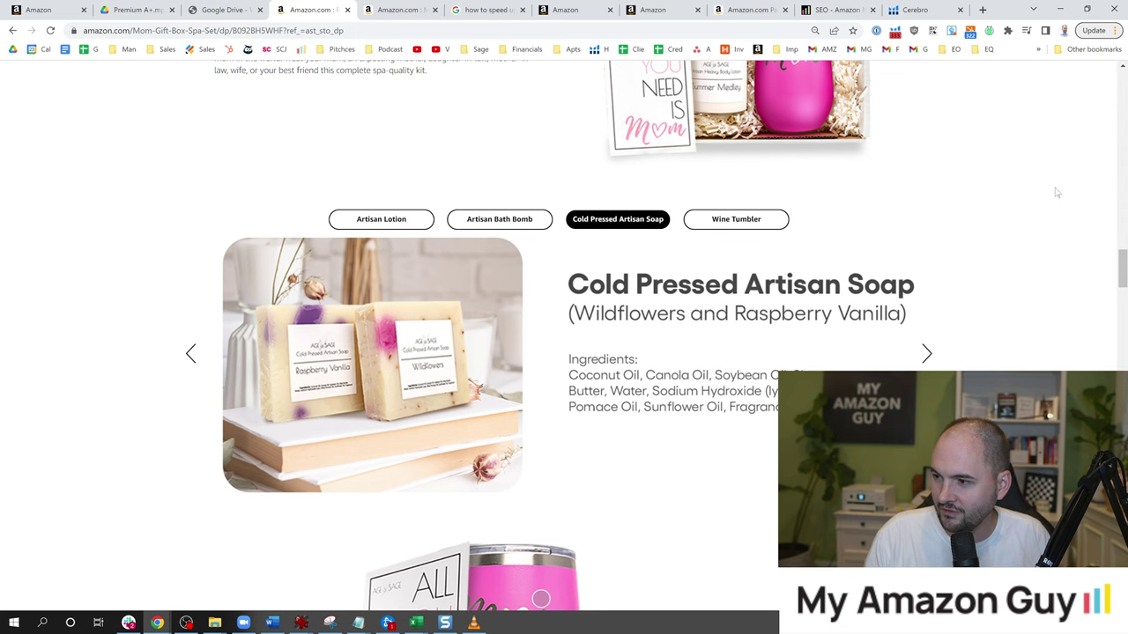
drag(1121, 269, 1122, 401)
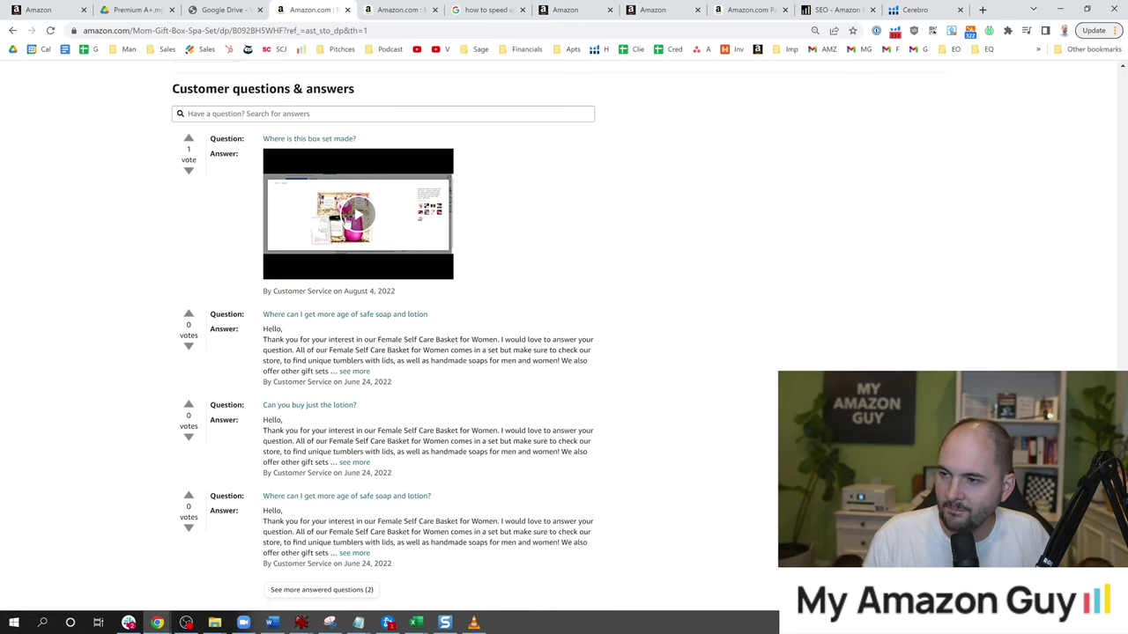
scroll(374, 236, down, 2)
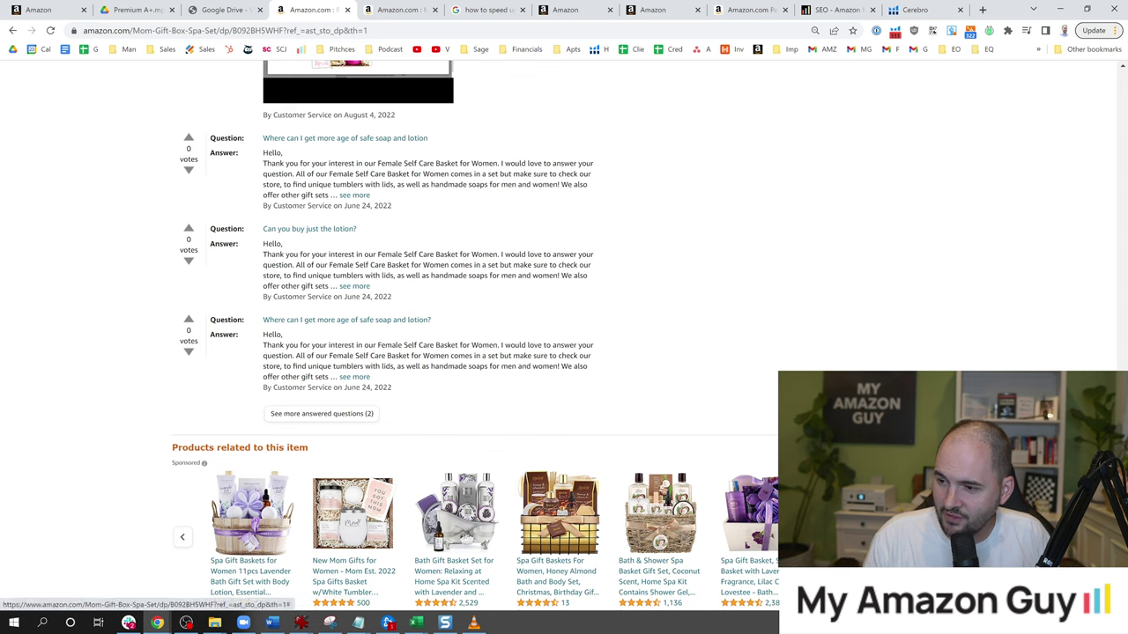
scroll(321, 413, up, 1)
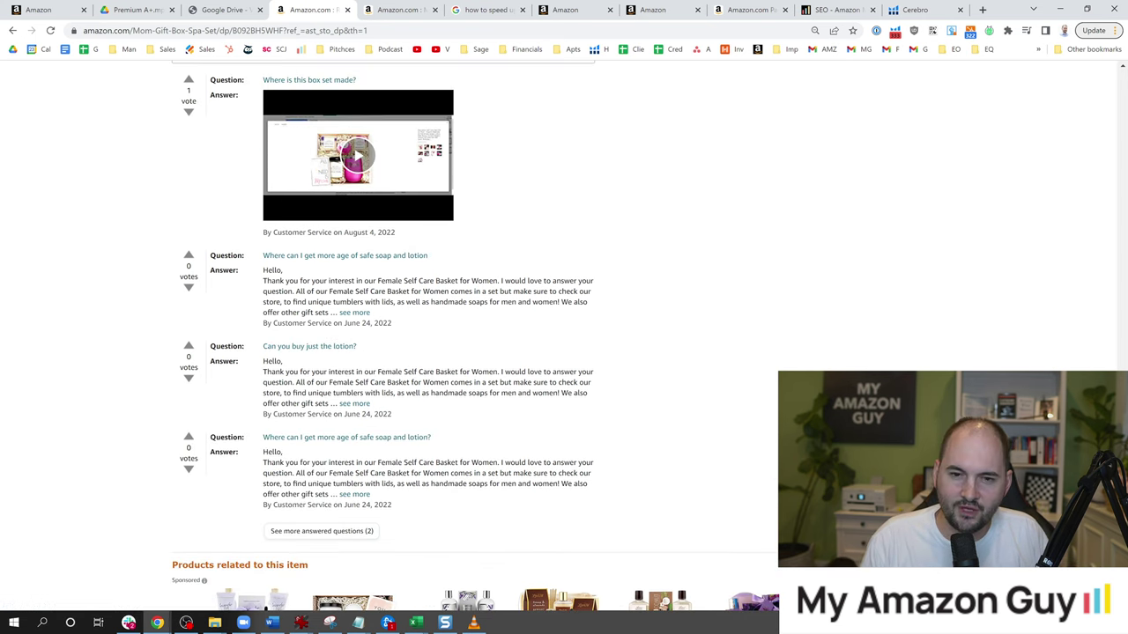
scroll(1101, 350, up, 1)
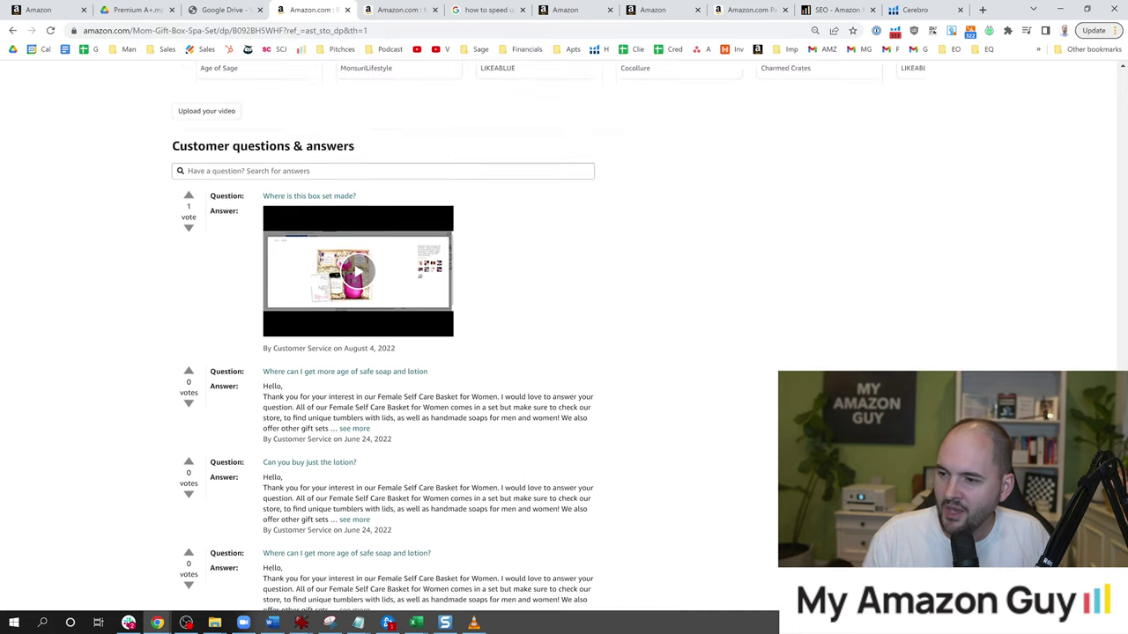
scroll(595, 284, down, 1)
click(363, 222)
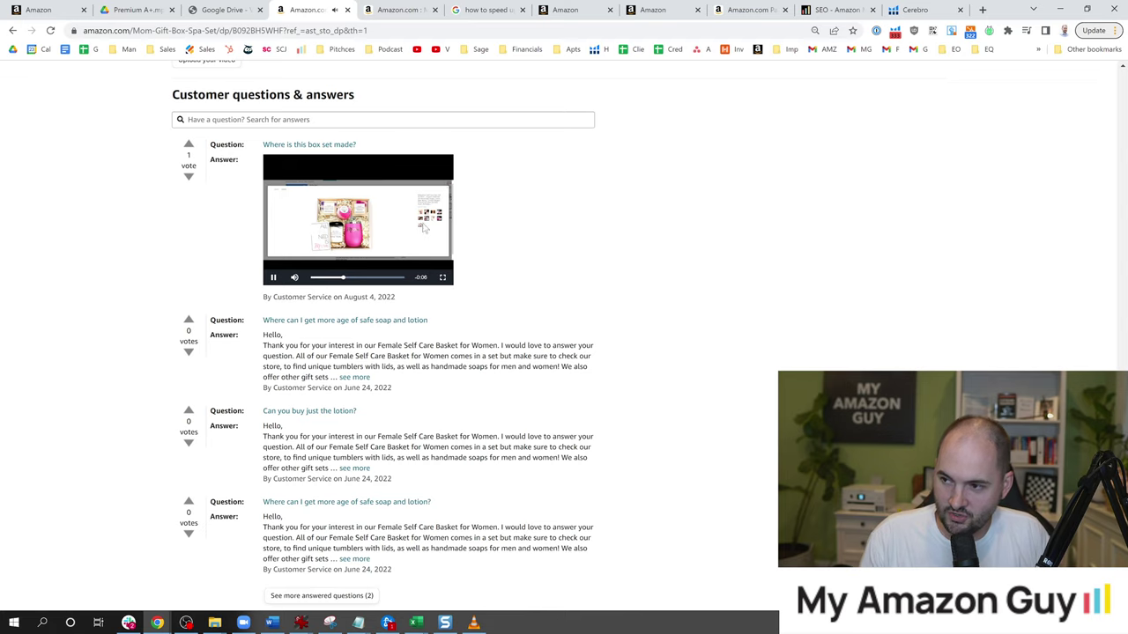
click(274, 278)
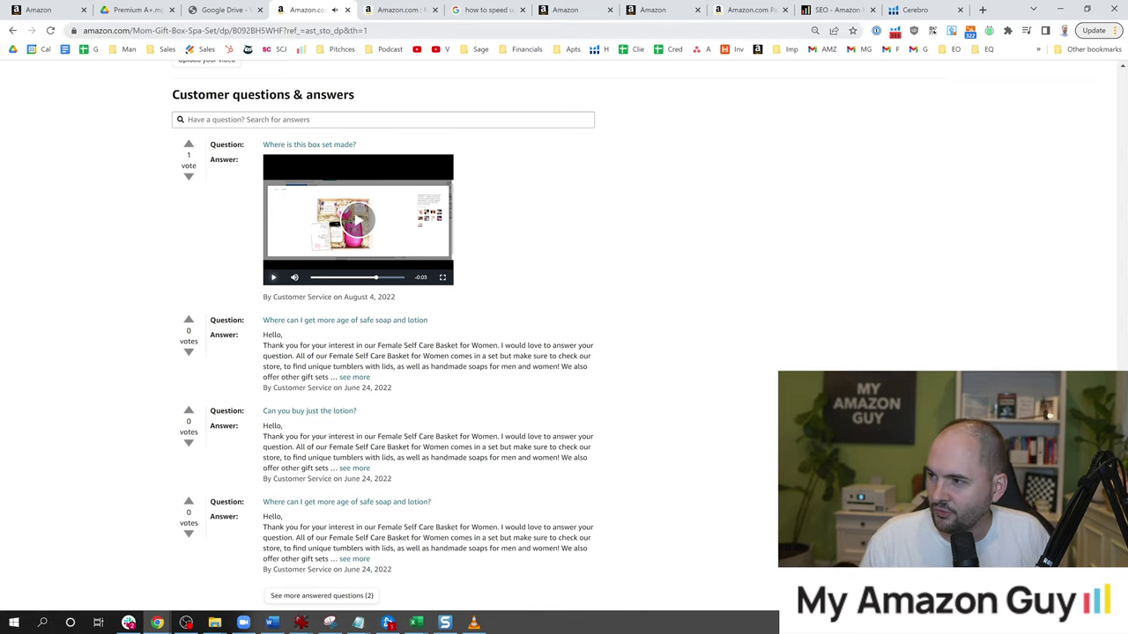
click(656, 9)
scroll(244, 350, down, 1)
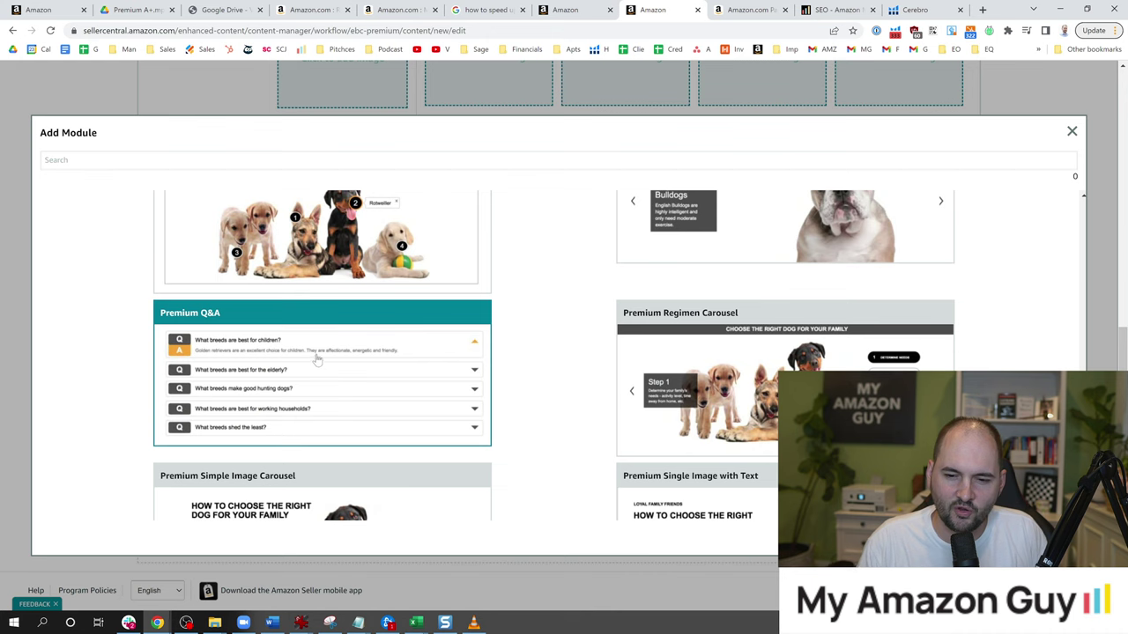
Step: Add a Premium Regimen Carousel module with five empty panels to the draft
scroll(326, 355, down, 1)
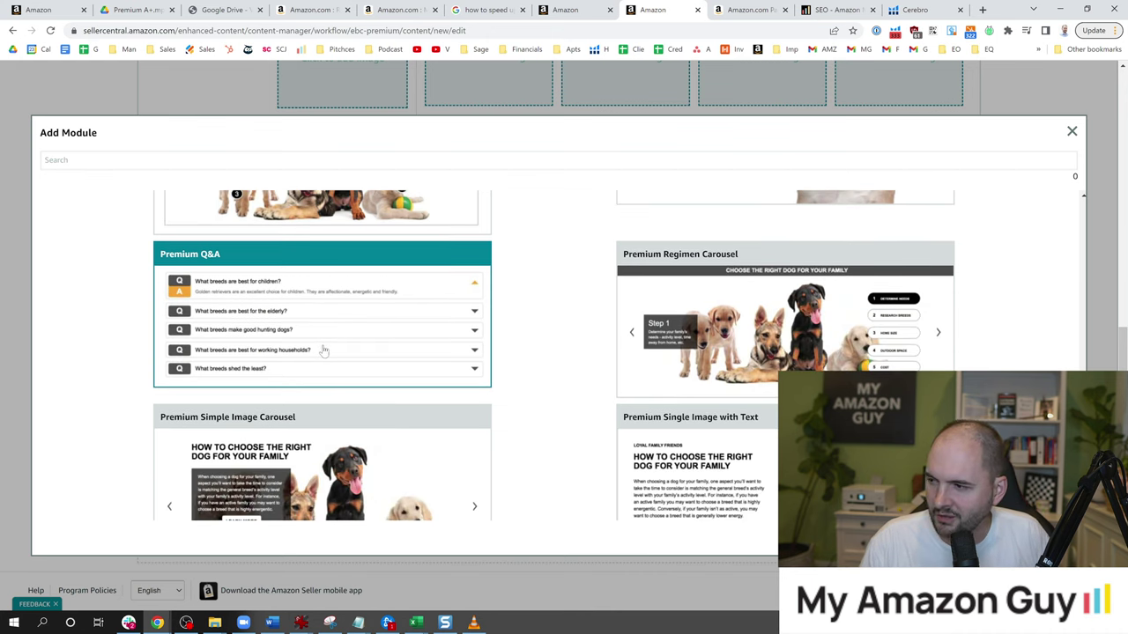
scroll(330, 347, down, 1)
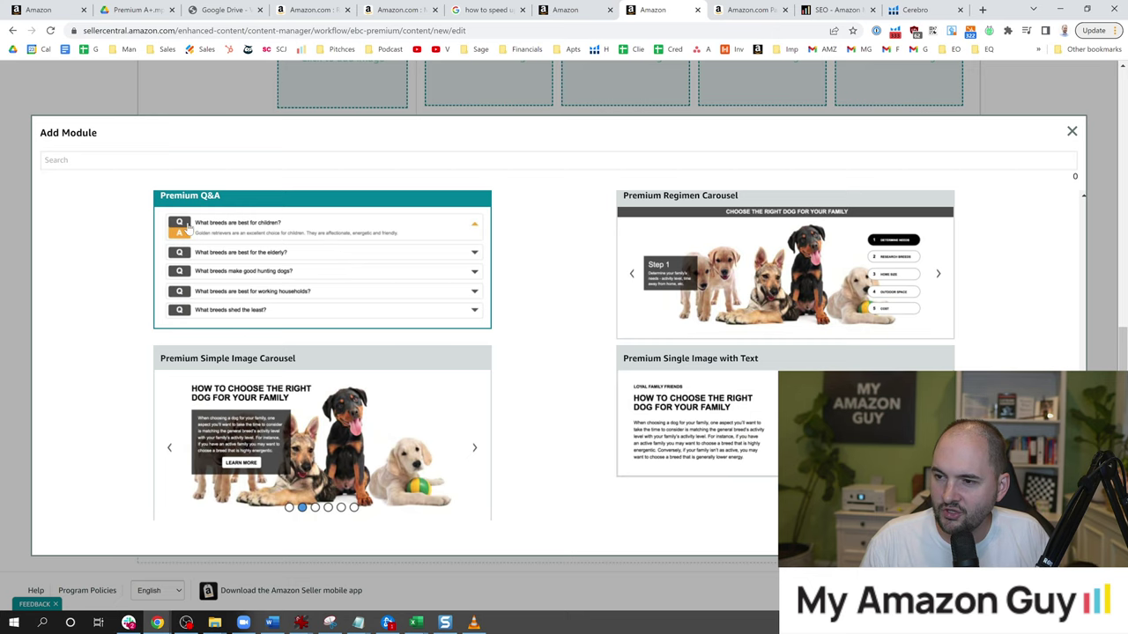
scroll(385, 287, down, 1)
scroll(790, 304, up, 2)
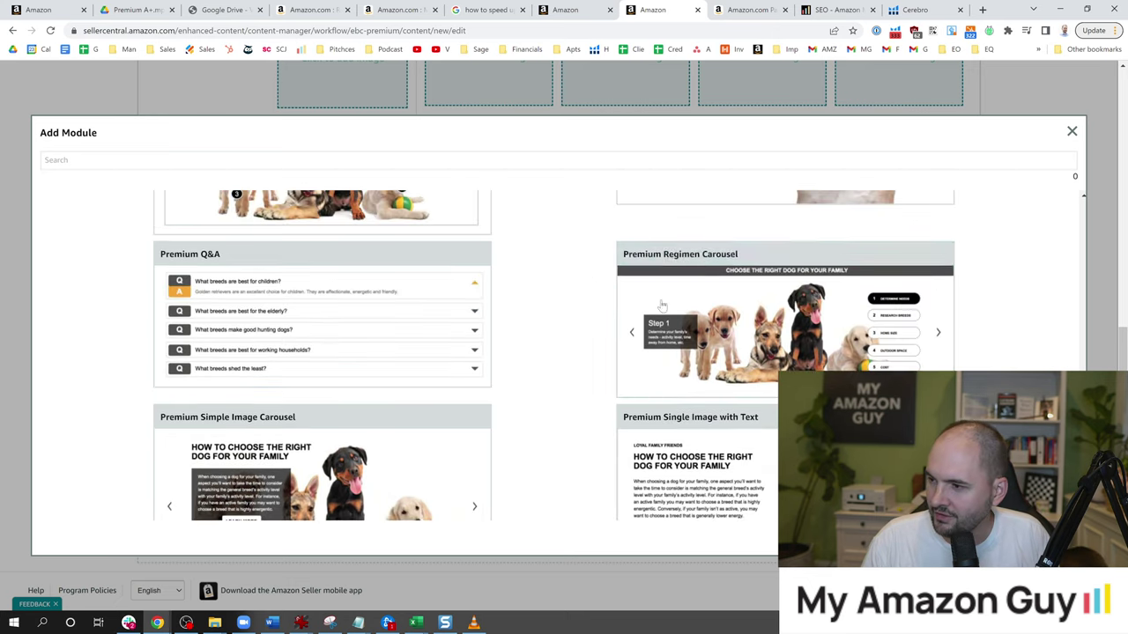
click(765, 313)
scroll(586, 345, down, 5)
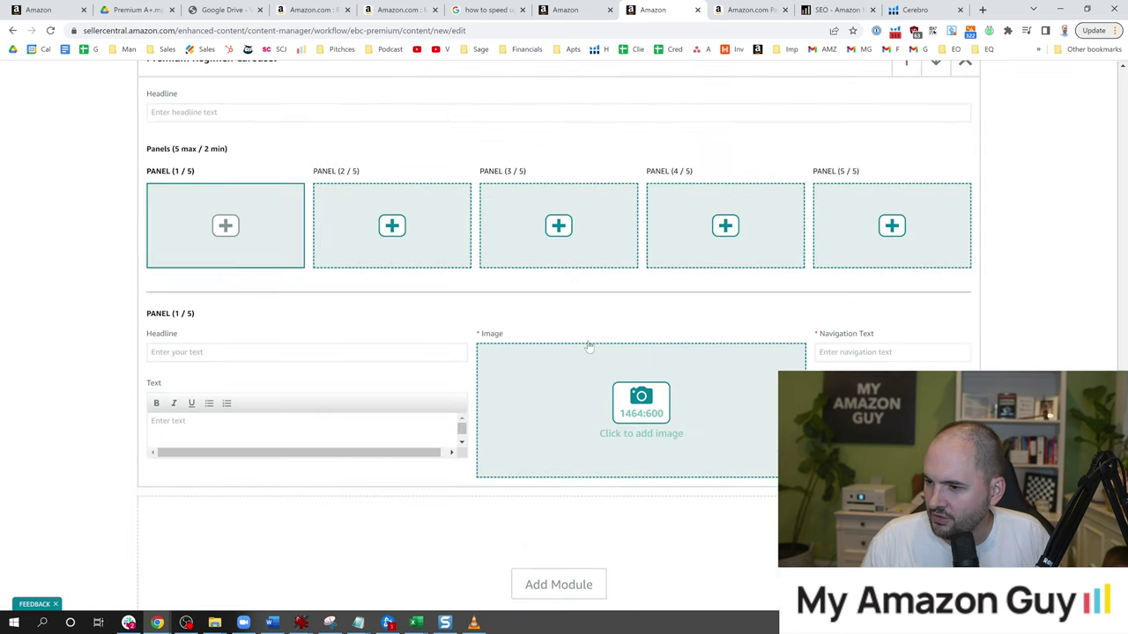
scroll(599, 366, up, 3)
scroll(644, 326, down, 2)
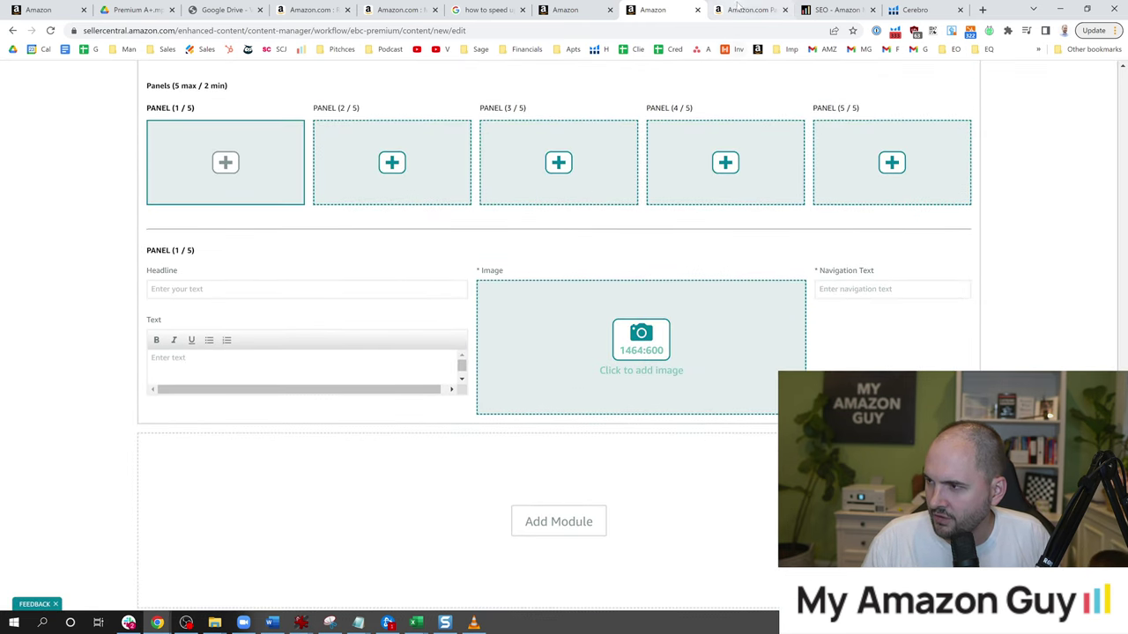
Step: Switch to the Amazon.com product listing tabs to view the soap bar's A+ content
click(742, 9)
click(398, 10)
scroll(577, 264, up, 4)
Step: On the Mom Gift Box listing, advance the product carousel to the Artisan Bath Bomb
key(ctrl+shift+Tab)
scroll(563, 335, up, 15)
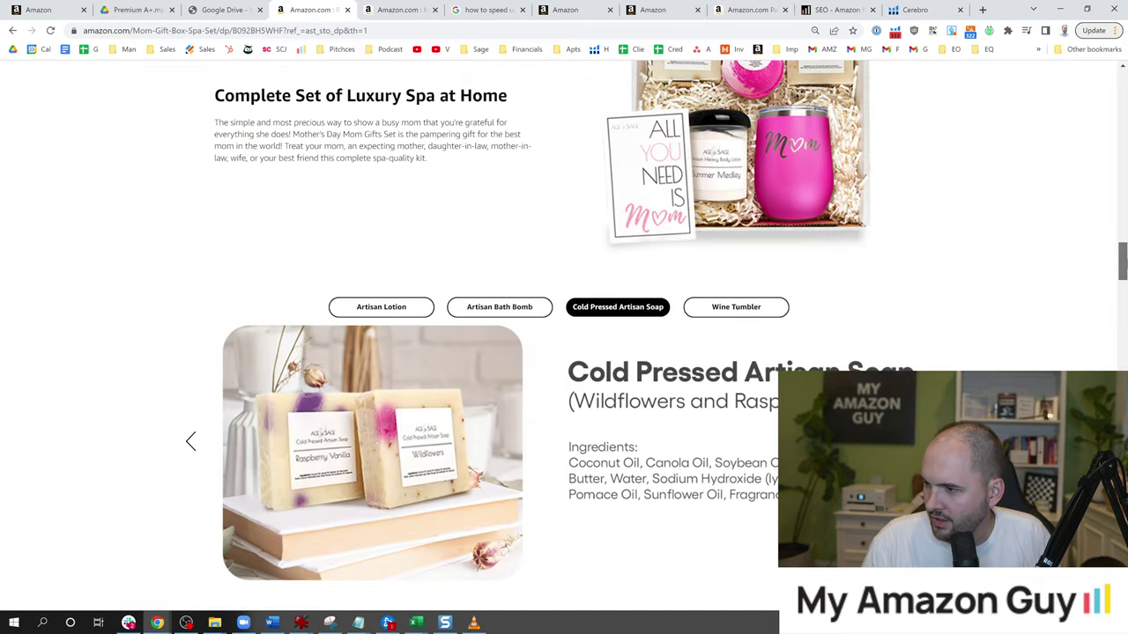
click(925, 440)
click(925, 440)
click(925, 440)
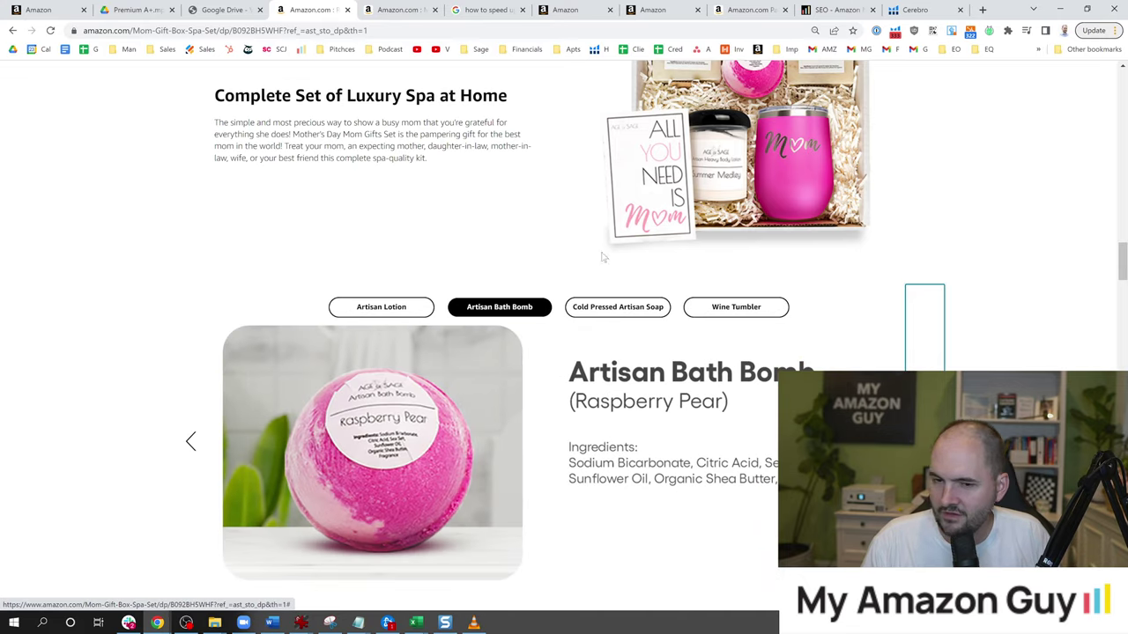
Step: Go back to the Seller Central A+ content editor
click(568, 10)
click(663, 9)
scroll(576, 360, down, 1)
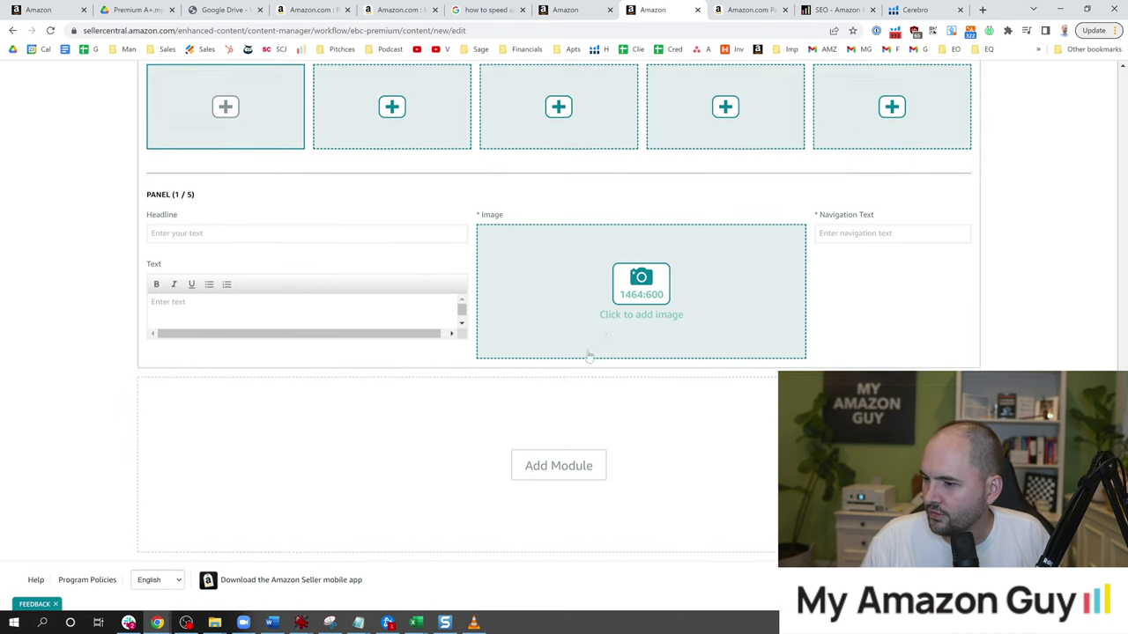
Step: Reopen the Add Module catalogue and scroll through the premium module options
click(555, 460)
scroll(526, 365, down, 5)
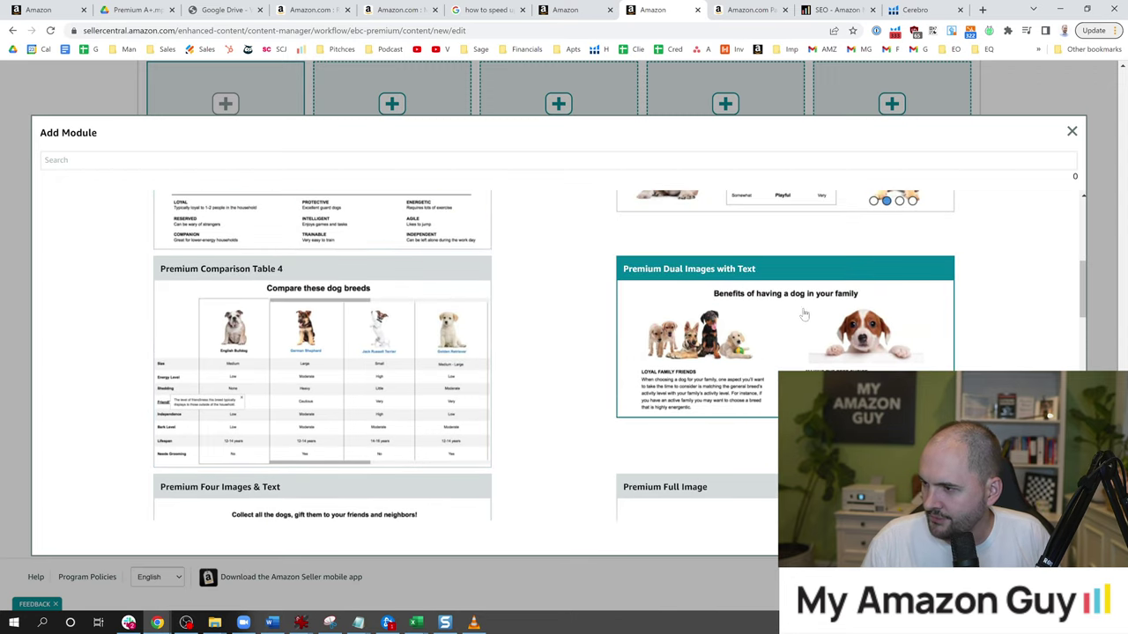
scroll(793, 313, down, 4)
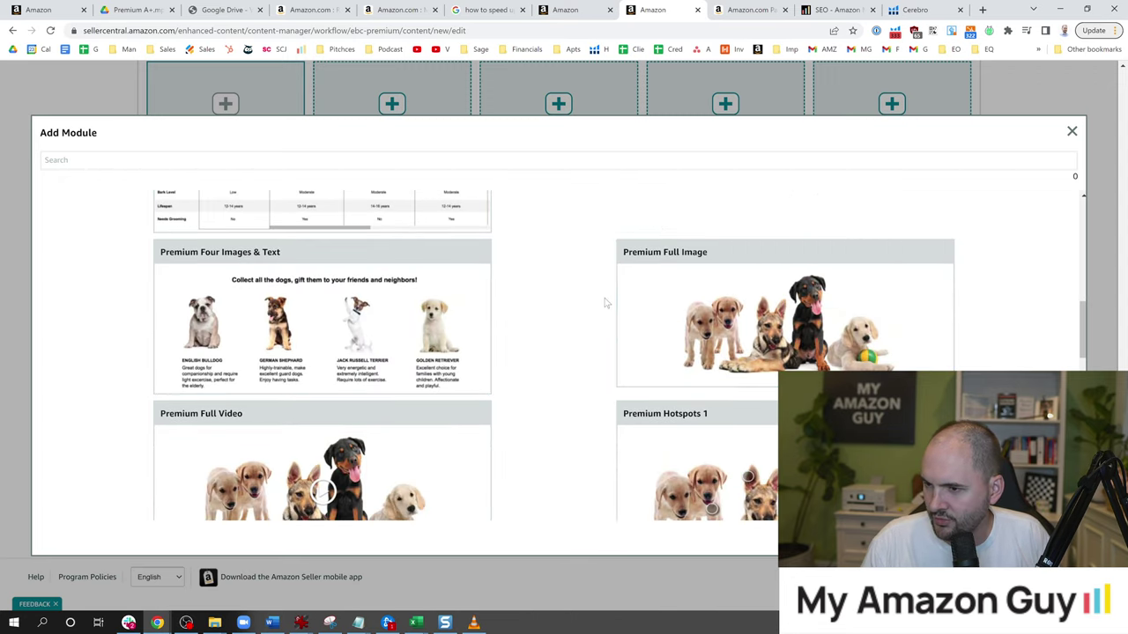
scroll(661, 317, down, 4)
scroll(793, 322, up, 3)
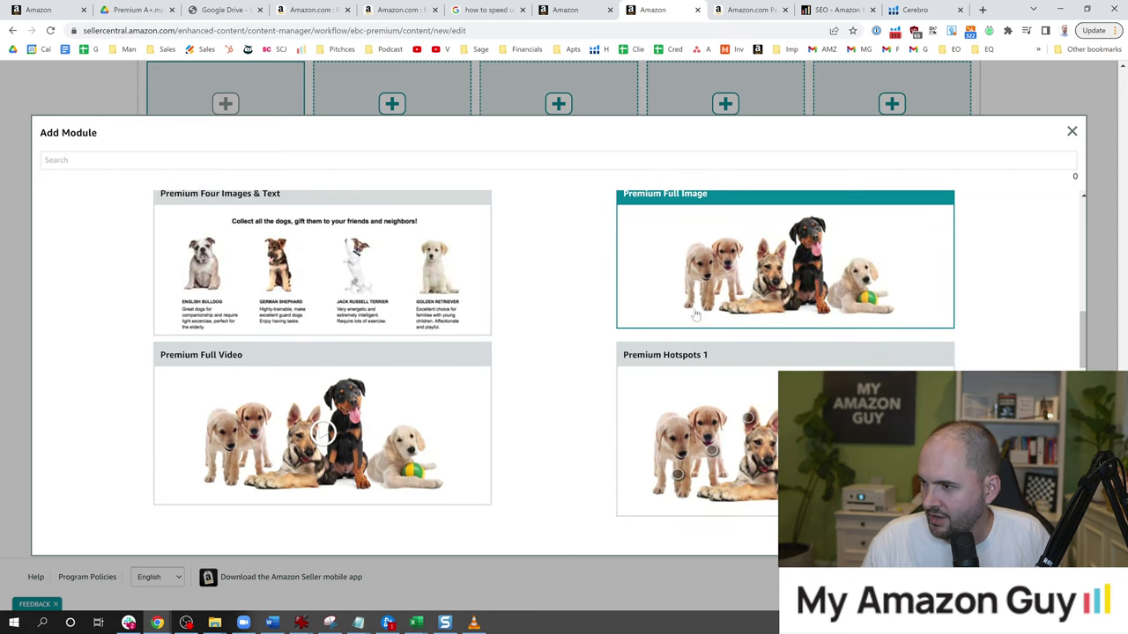
scroll(749, 330, up, 1)
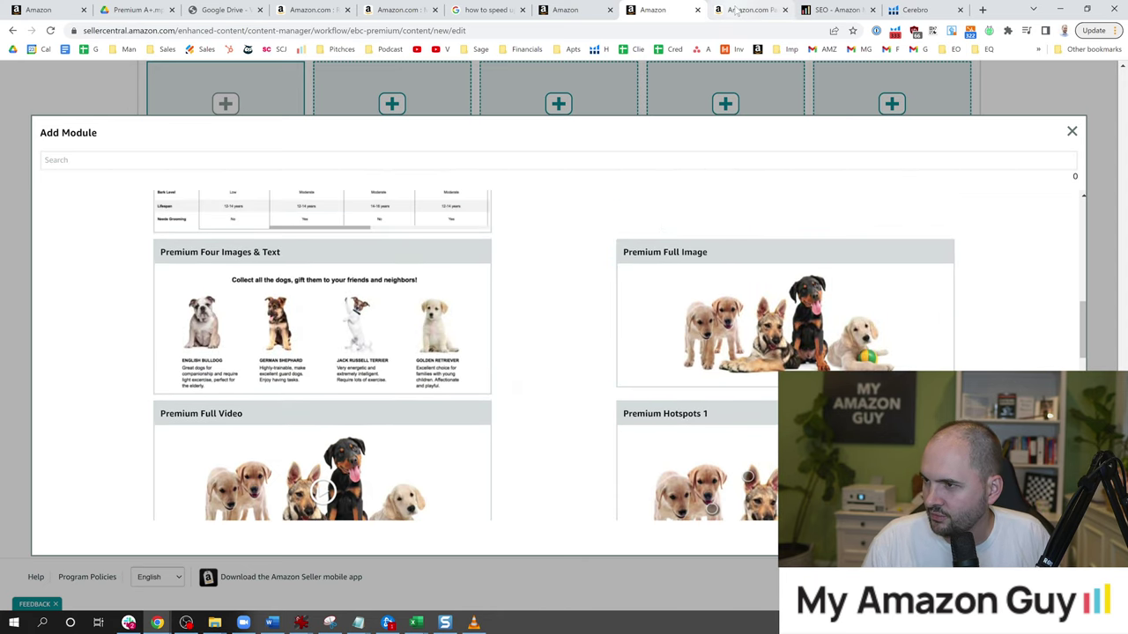
Step: Copy the 'To Be Mom Special Gift' banner image from the Mom gift box listing
click(738, 10)
click(318, 10)
scroll(529, 255, up, 8)
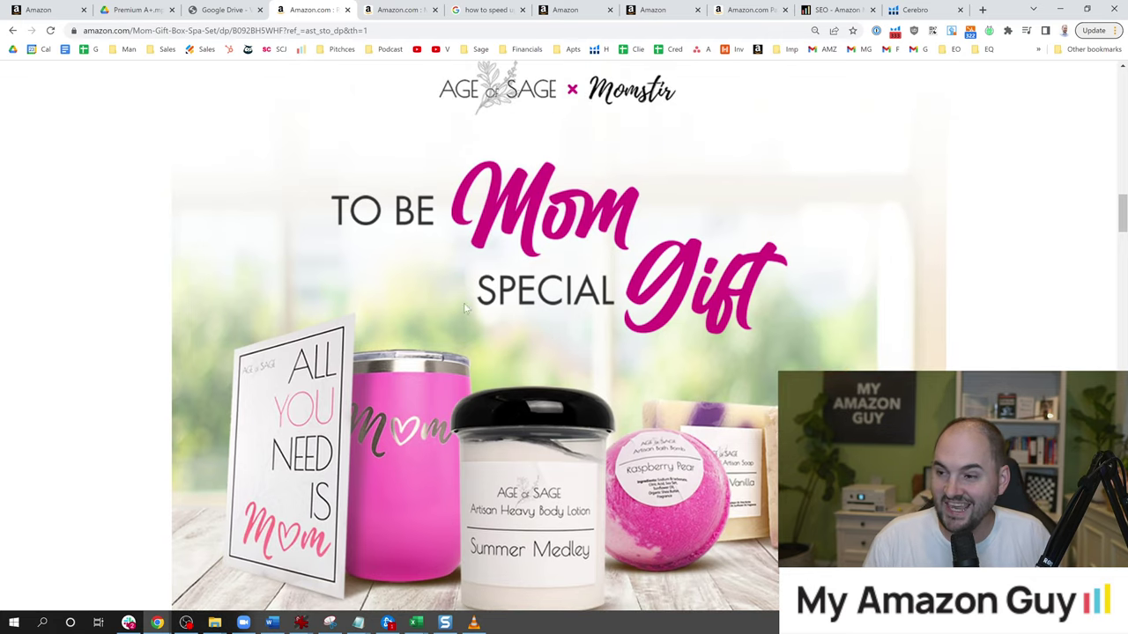
right_click(462, 295)
click(501, 335)
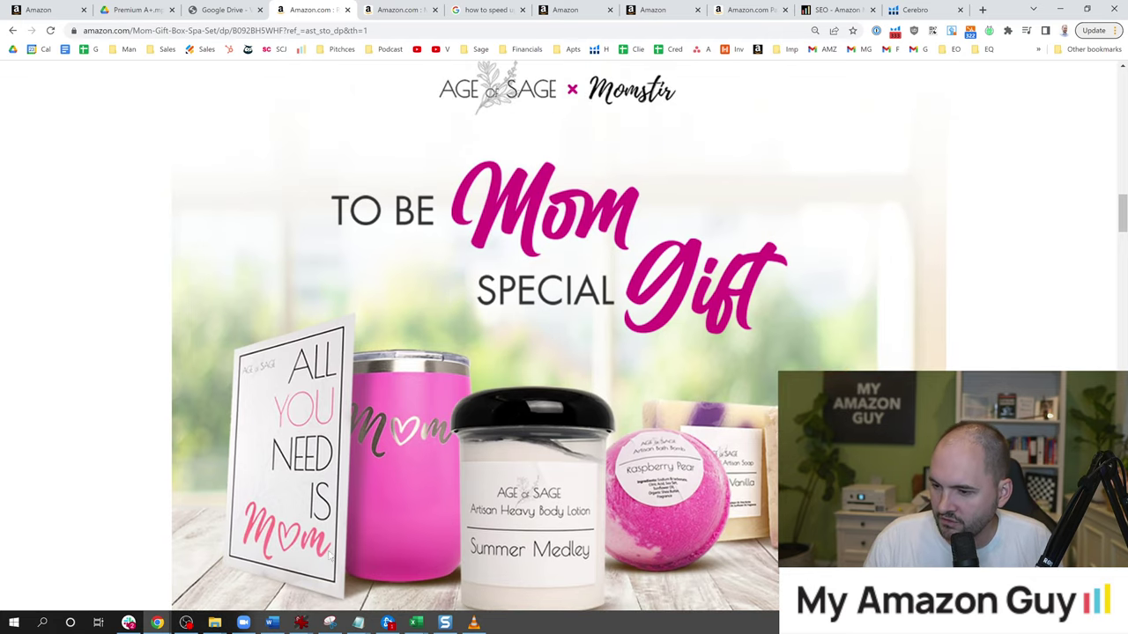
mouse_move(314, 622)
click(370, 583)
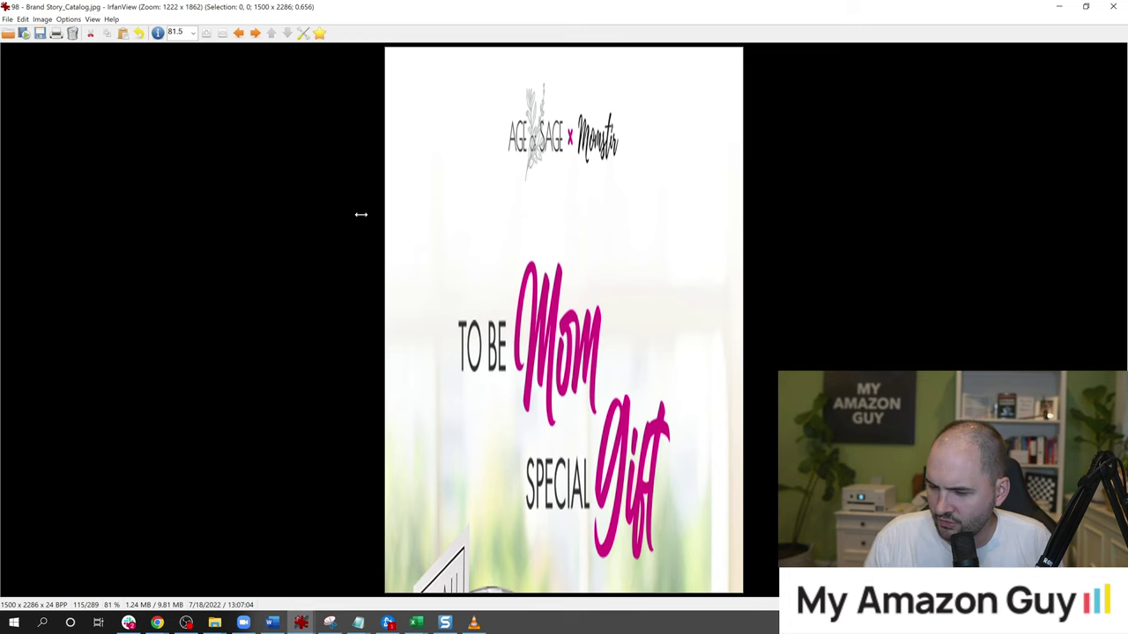
key(Right)
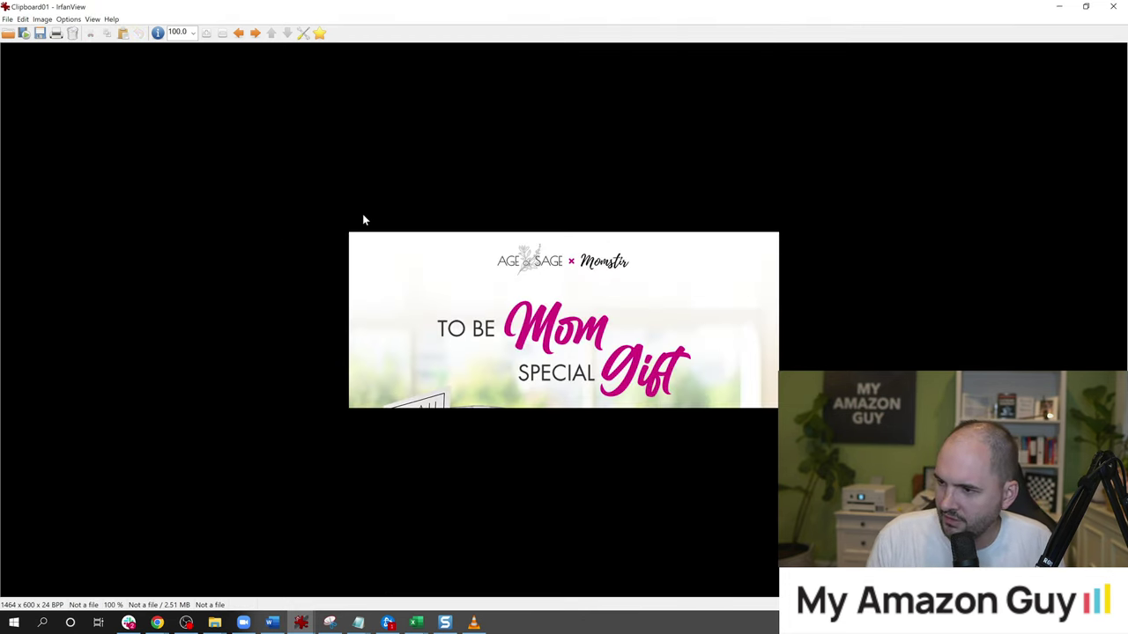
key(Right)
key(Left)
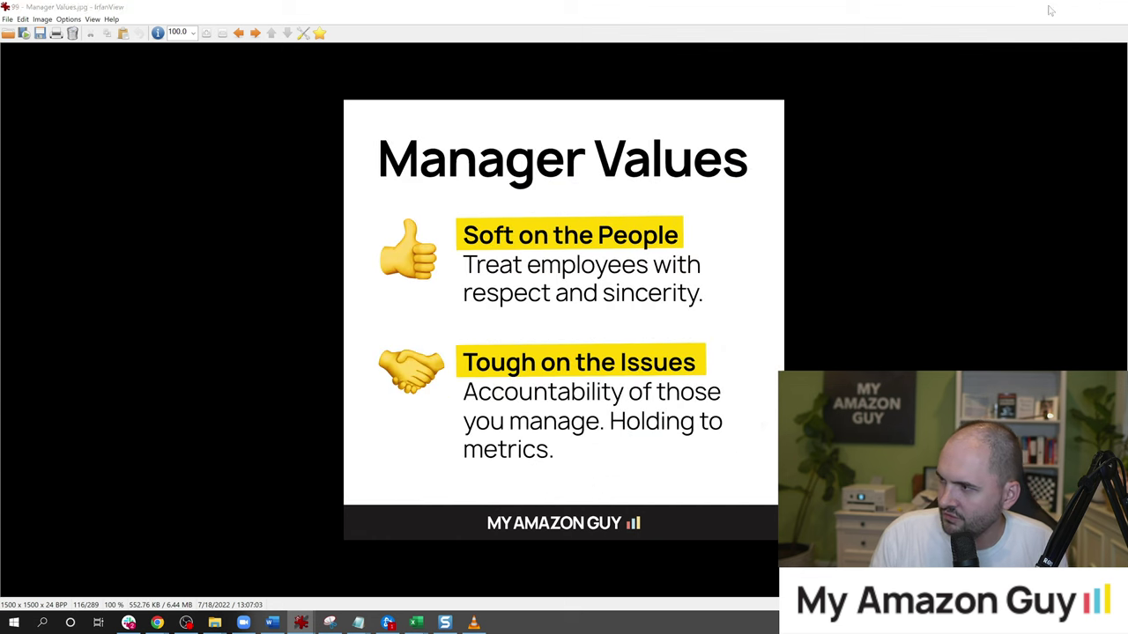
click(1057, 7)
Step: Minimize the image viewer and add a Premium Full Image module with a 1464:600 image slot
click(1059, 7)
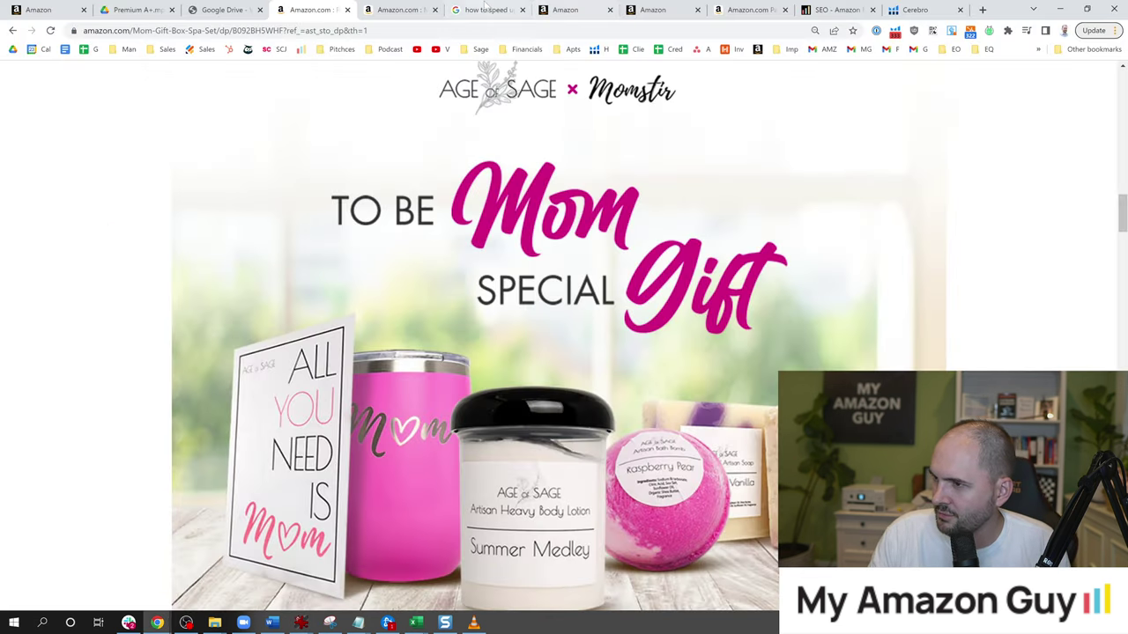
click(650, 9)
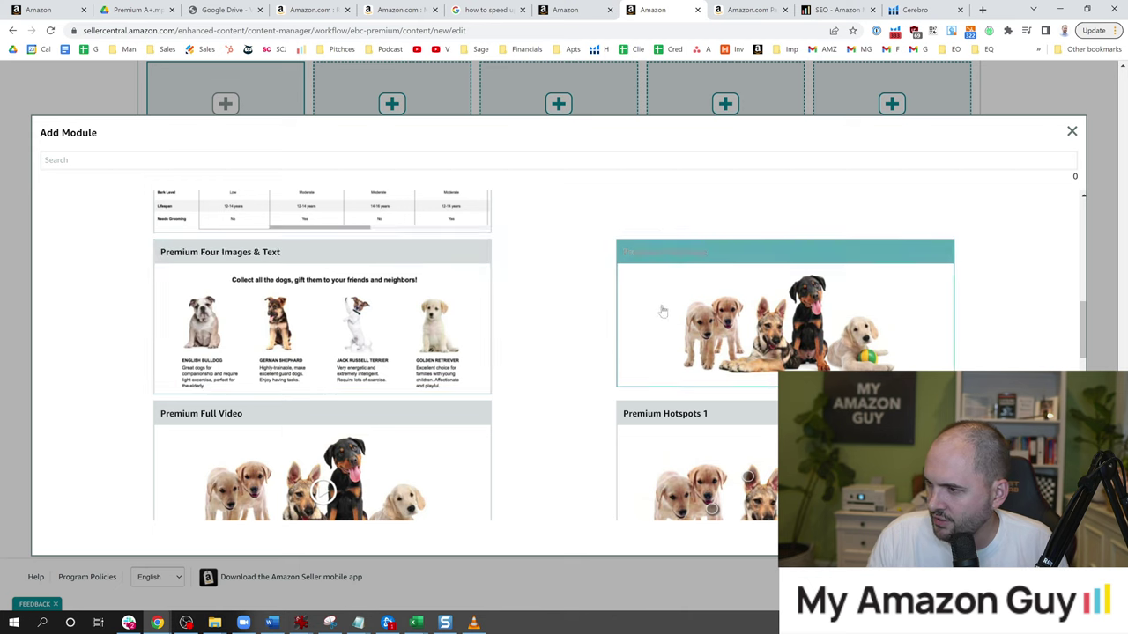
click(720, 306)
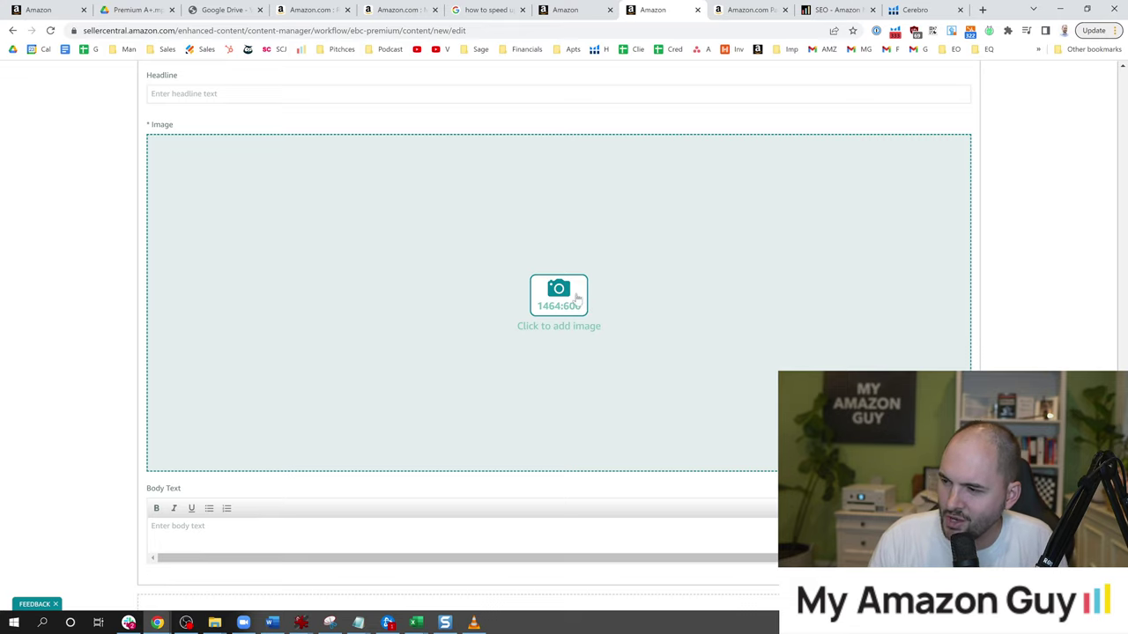
scroll(582, 302, down, 2)
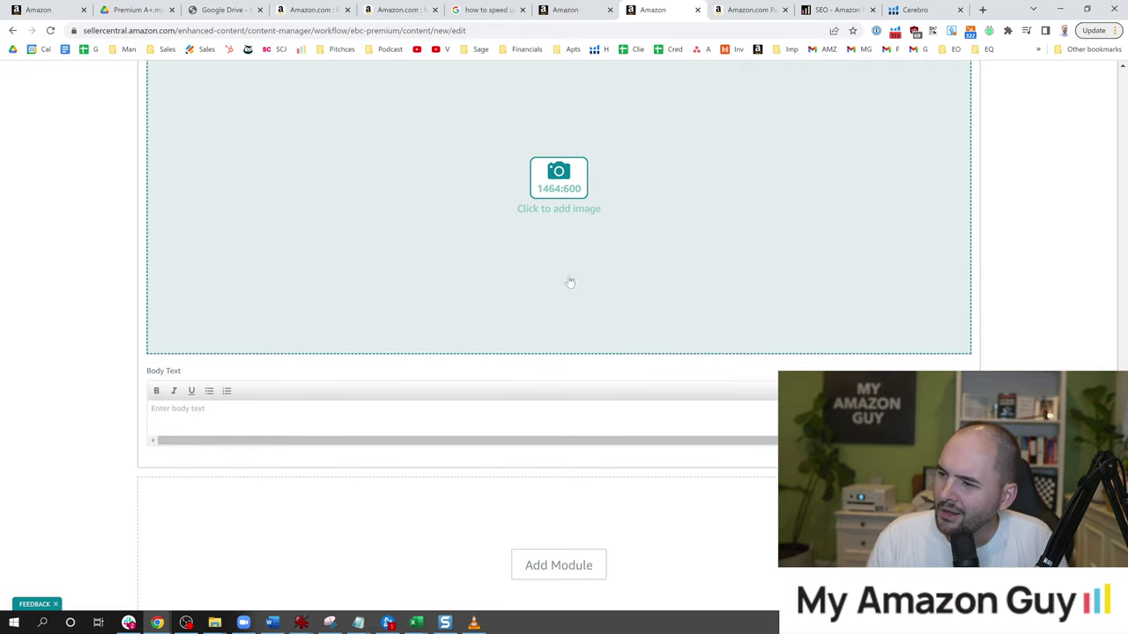
scroll(536, 292, up, 1)
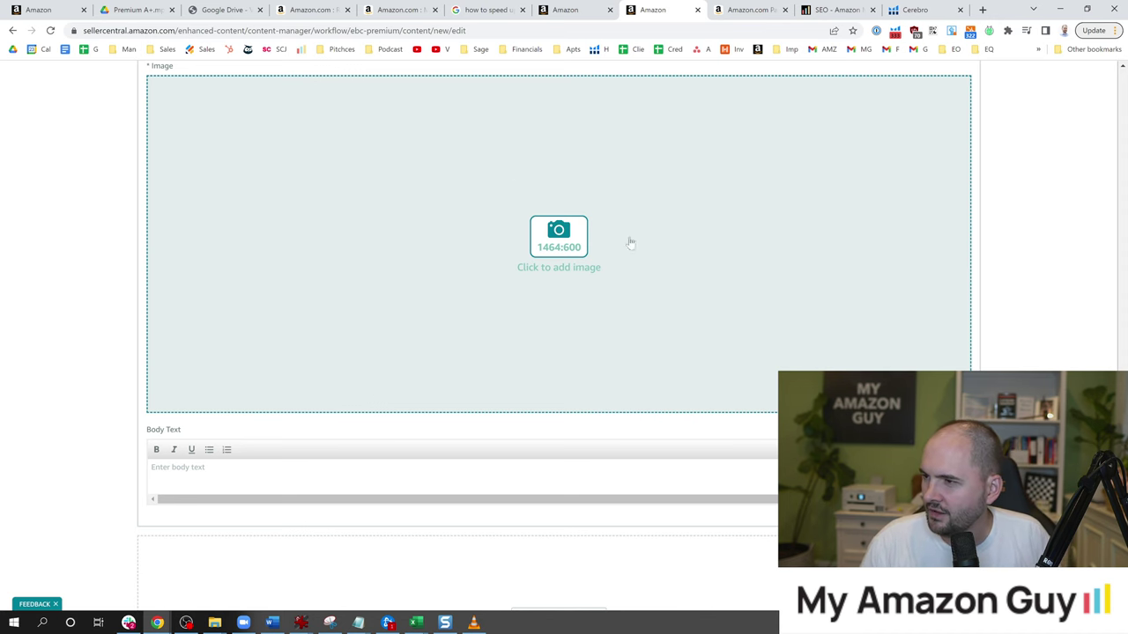
Step: Open Add Module and scroll through the layouts down to Technical Specifications, Text and Video Image Carousel
scroll(612, 305, down, 2)
click(564, 461)
scroll(594, 387, down, 5)
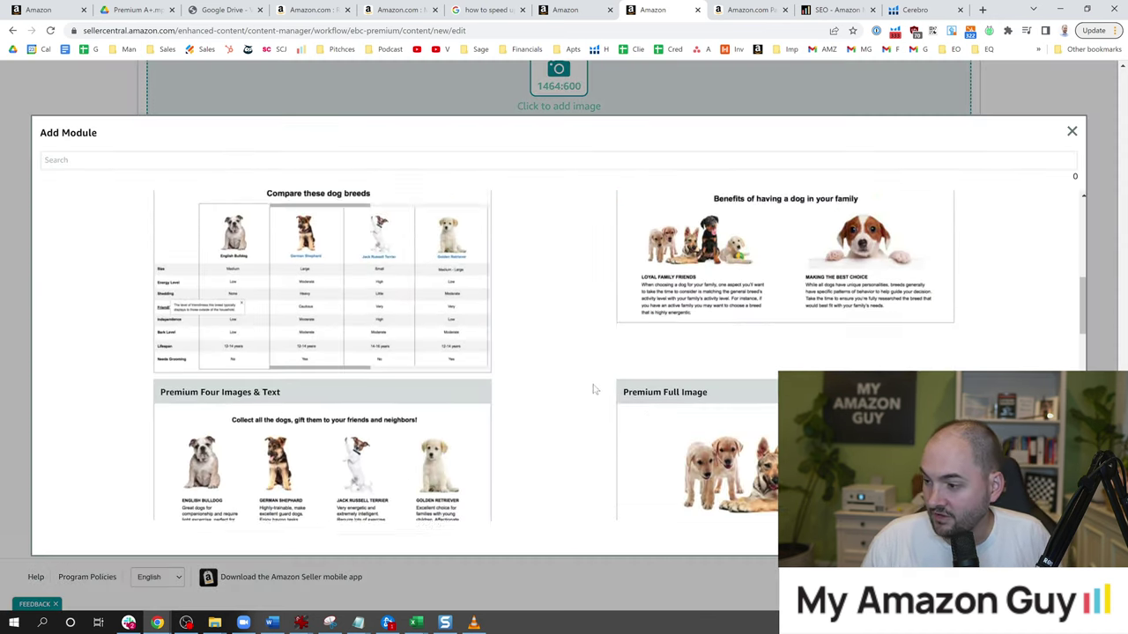
scroll(594, 390, up, 4)
scroll(607, 378, down, 2)
scroll(606, 370, down, 5)
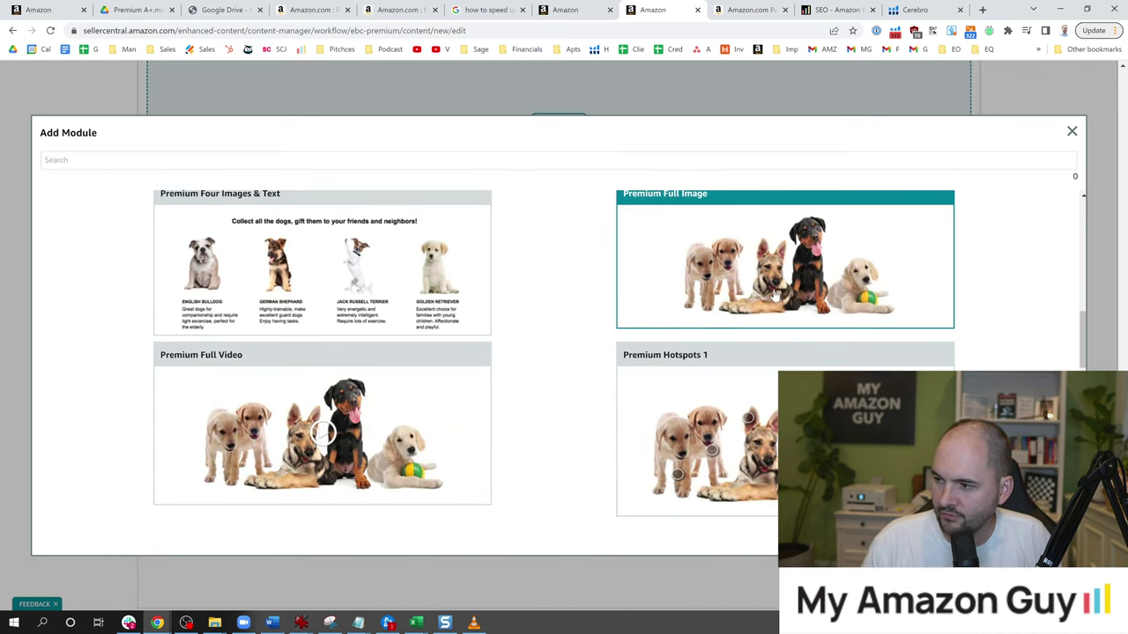
scroll(574, 335, down, 2)
scroll(322, 324, up, 1)
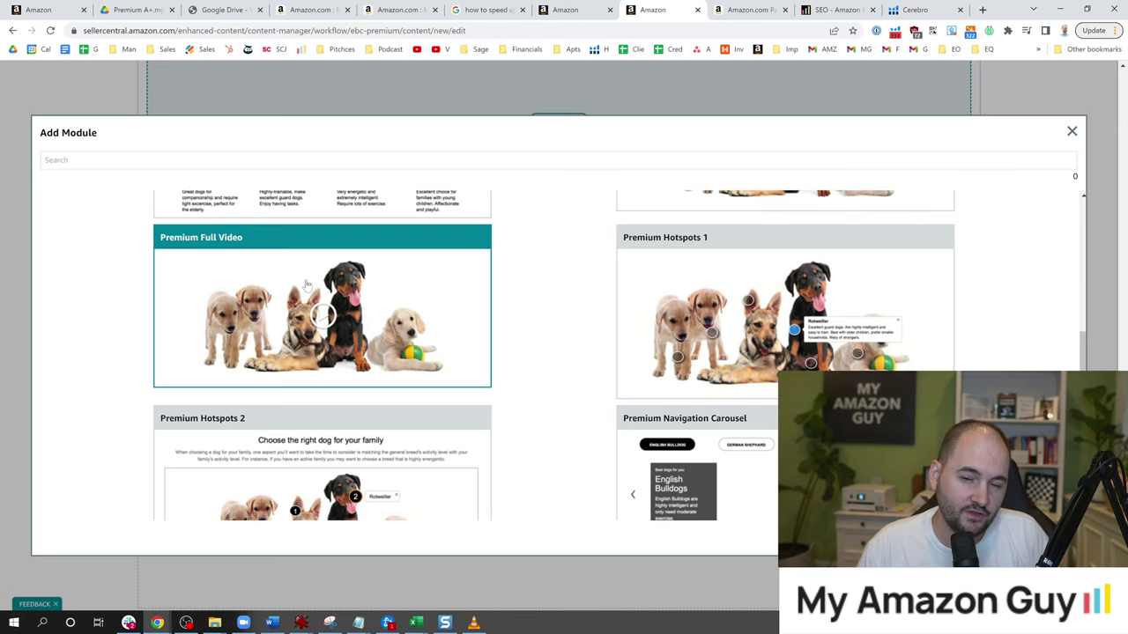
scroll(538, 304, down, 1)
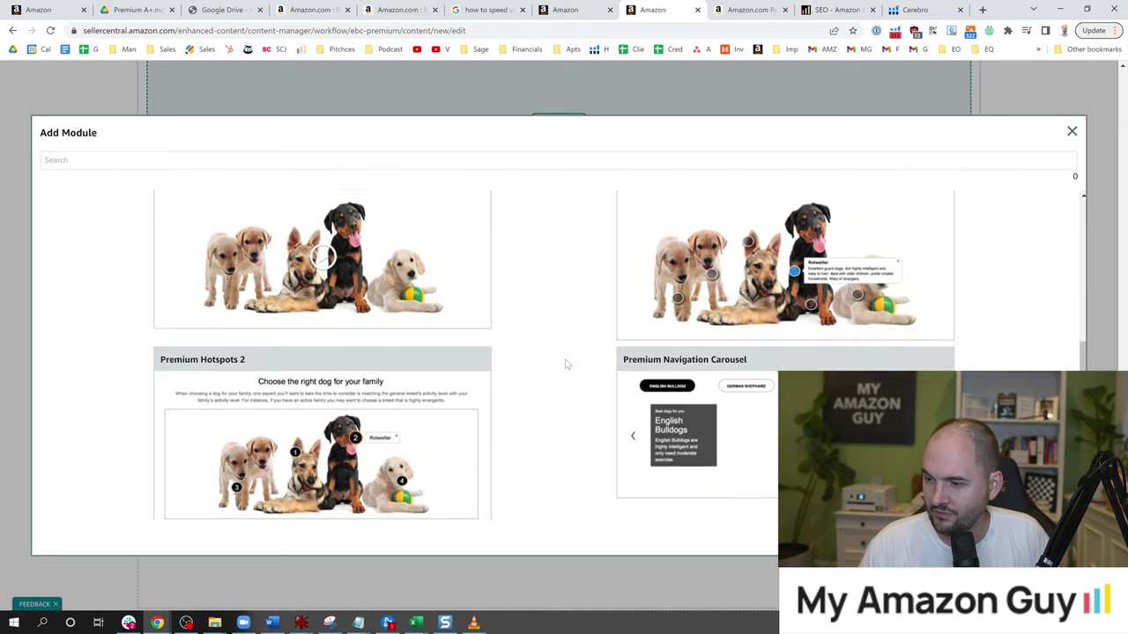
scroll(552, 351, up, 3)
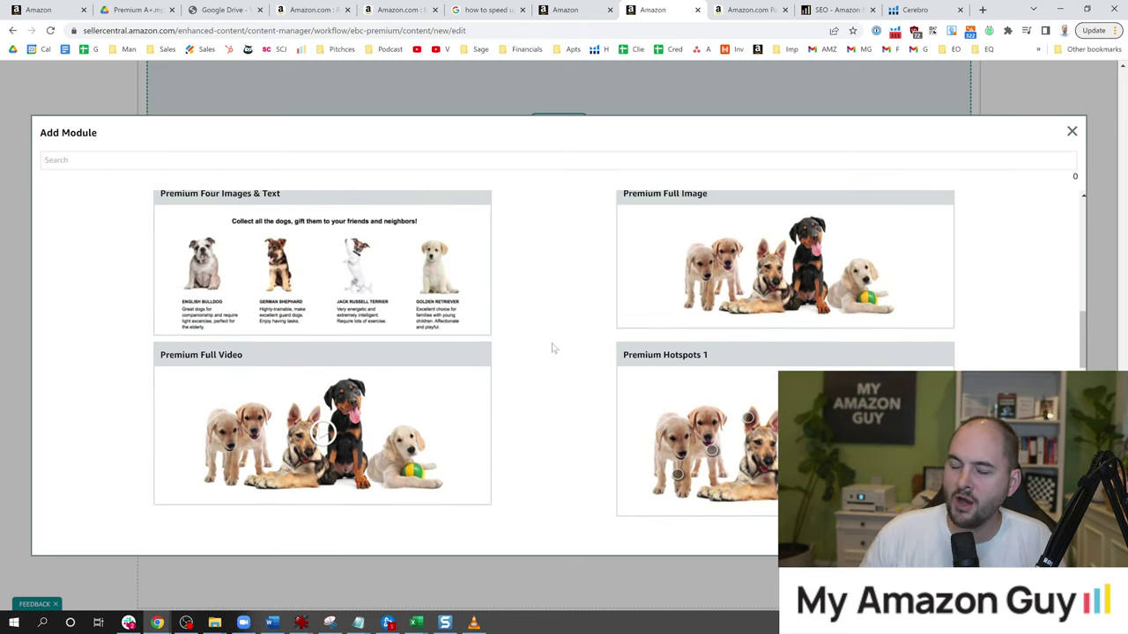
scroll(581, 370, down, 1)
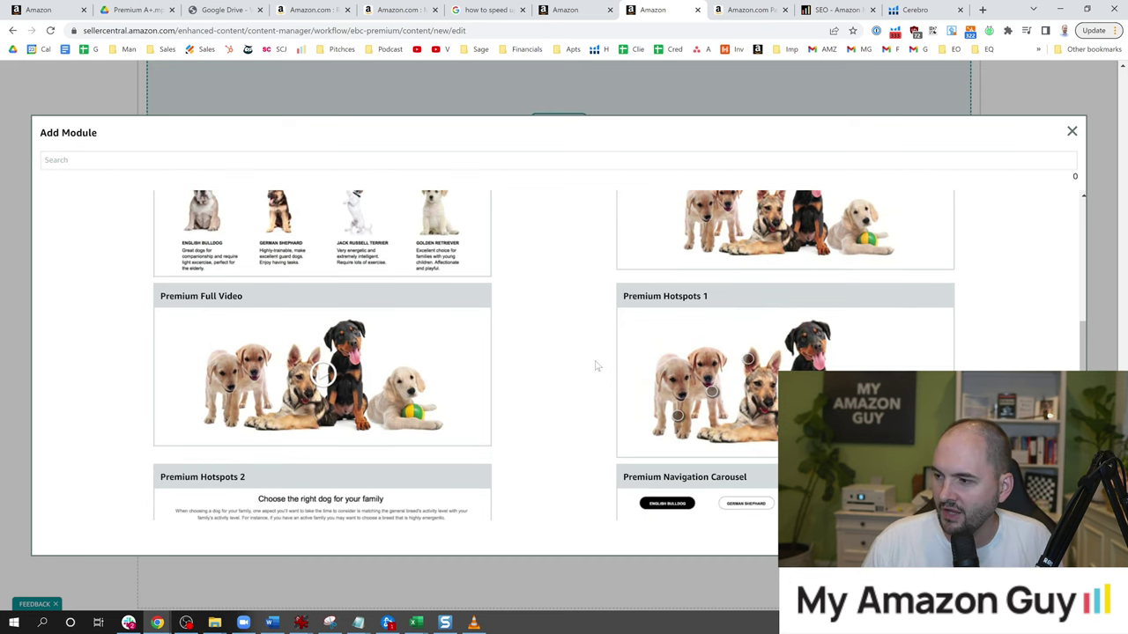
scroll(577, 358, up, 3)
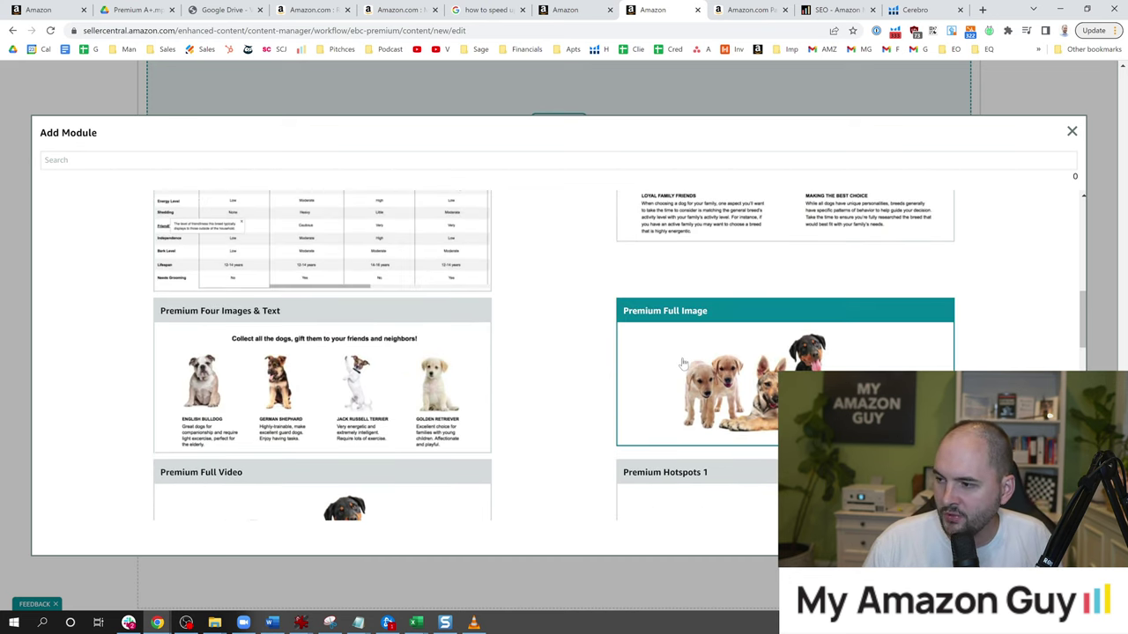
scroll(683, 363, down, 1)
scroll(290, 387, up, 2)
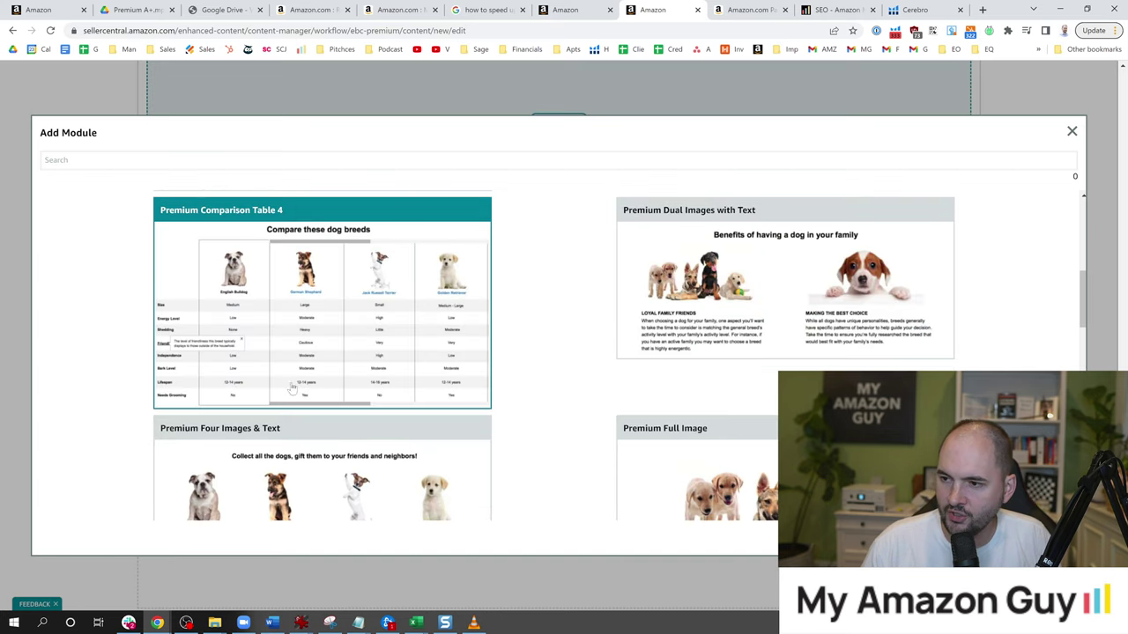
scroll(531, 326, down, 6)
scroll(548, 334, down, 2)
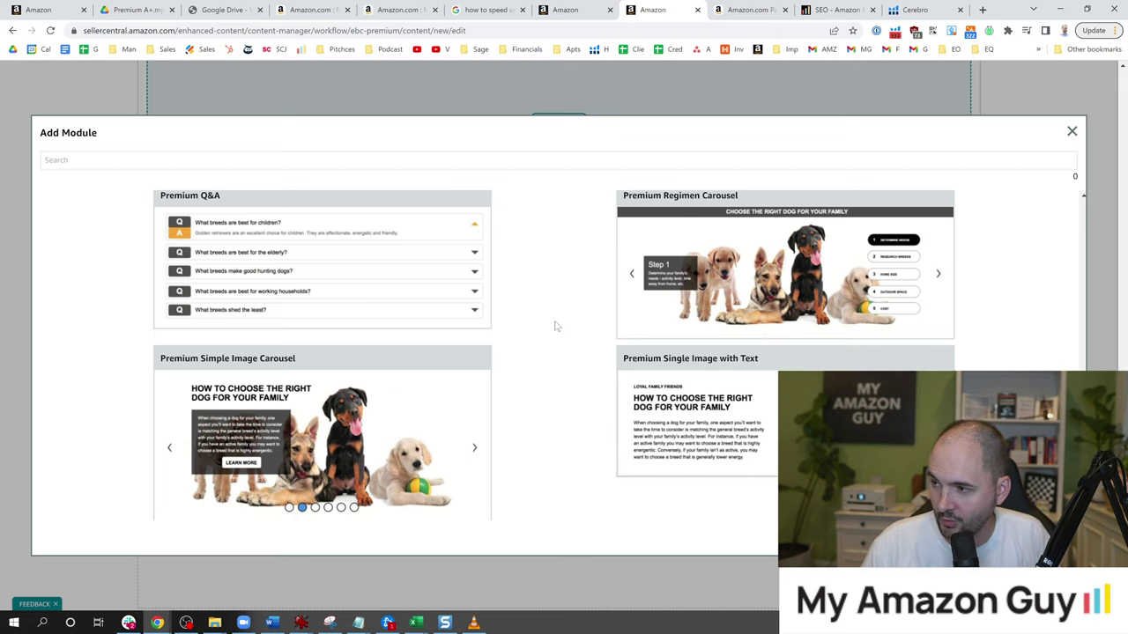
scroll(556, 326, up, 1)
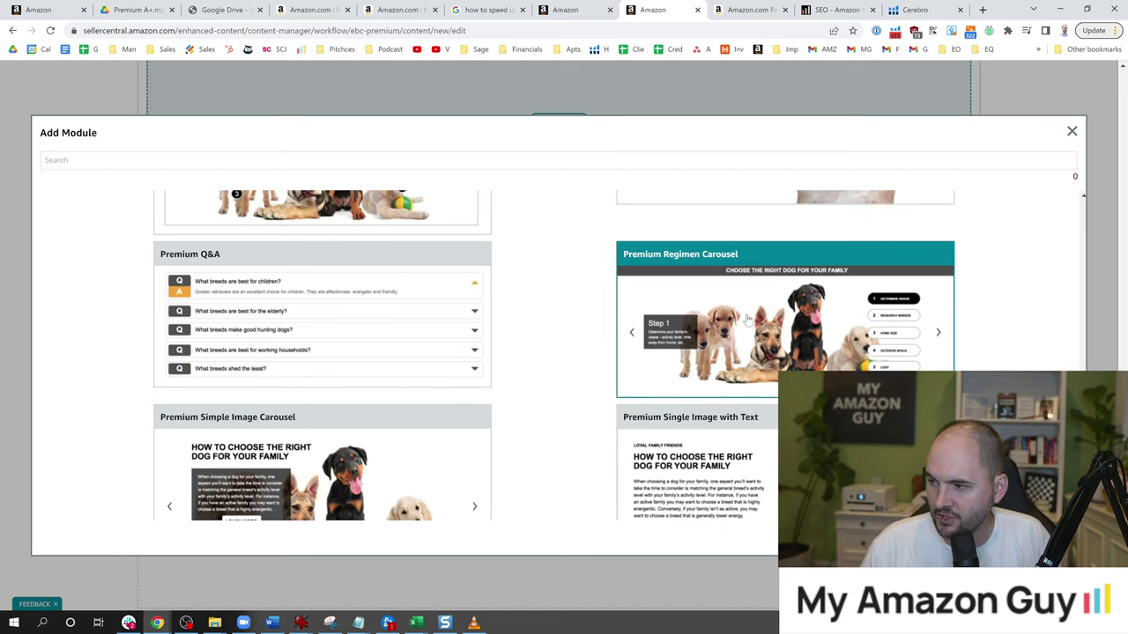
scroll(568, 344, down, 3)
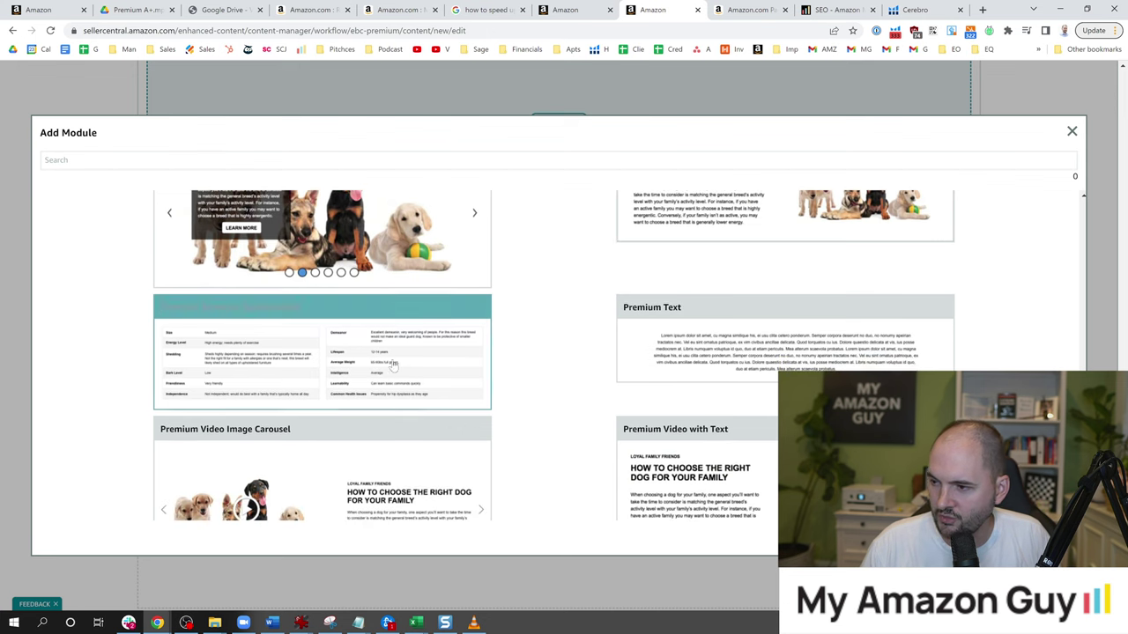
scroll(414, 370, down, 1)
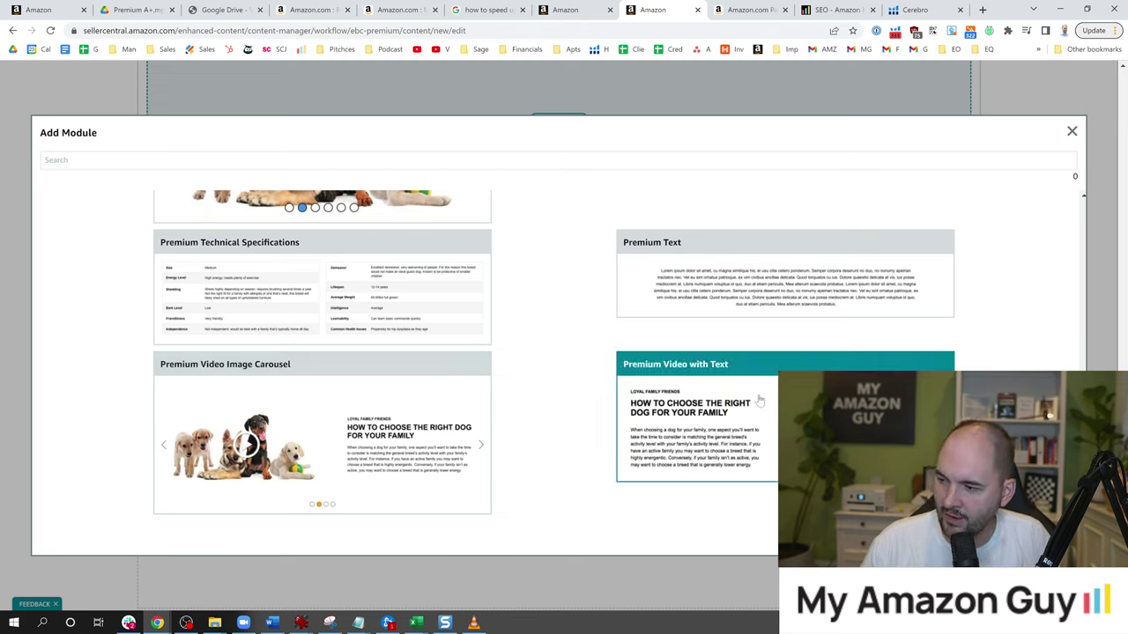
scroll(715, 407, up, 1)
scroll(727, 411, down, 1)
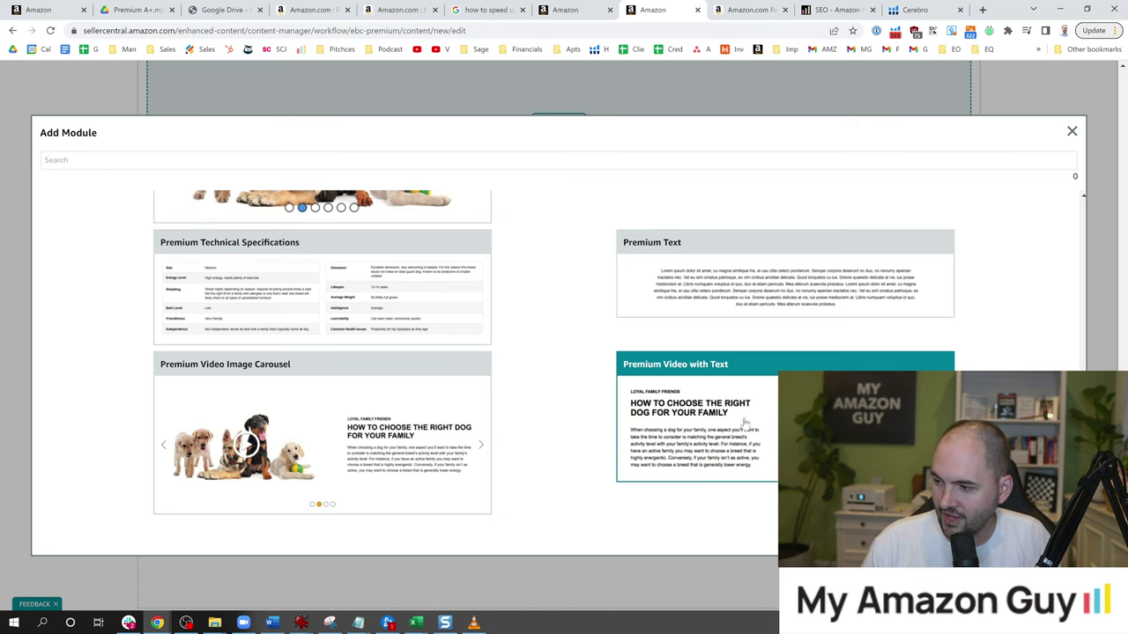
scroll(650, 369, up, 6)
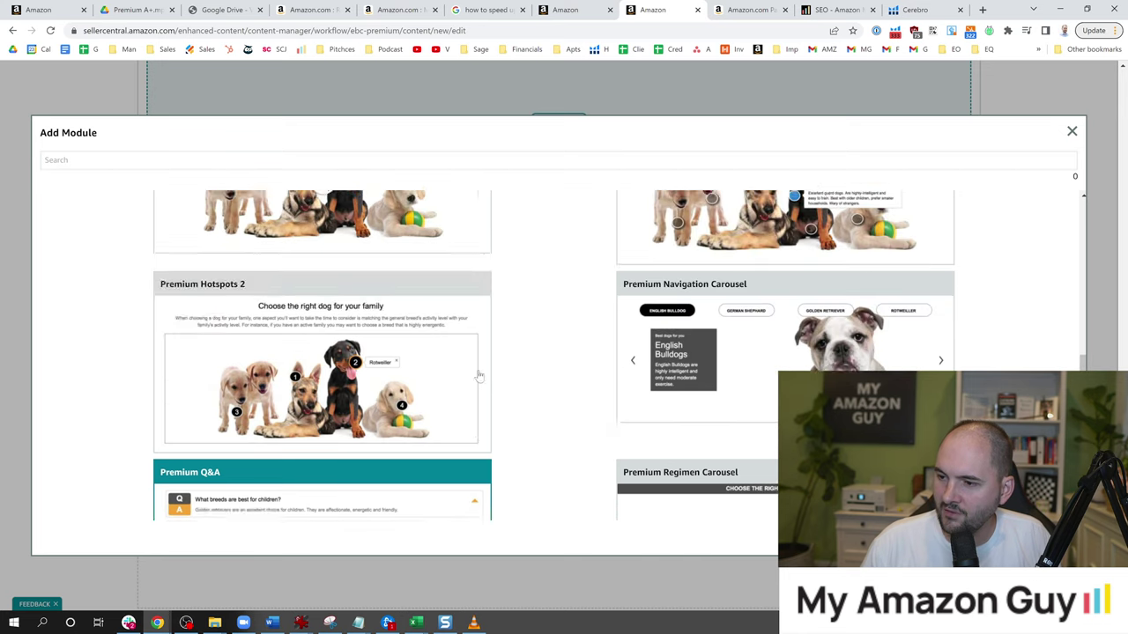
scroll(381, 377, up, 5)
scroll(511, 406, down, 6)
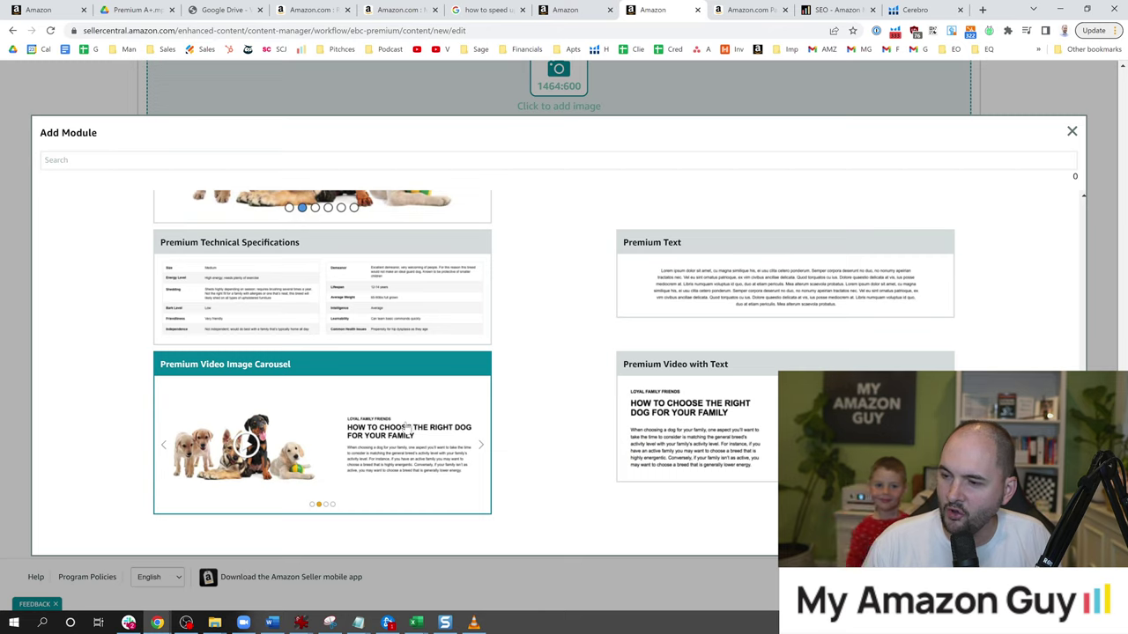
Step: Review the premium module list once more, then close the catalogue without adding a module
scroll(408, 429, up, 10)
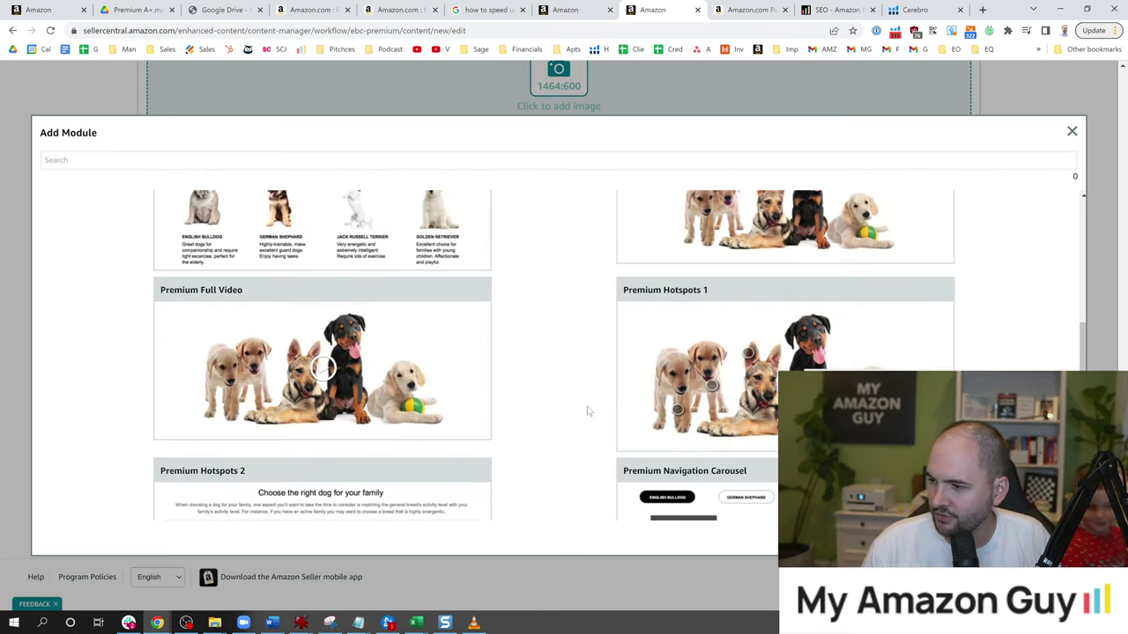
scroll(589, 411, up, 10)
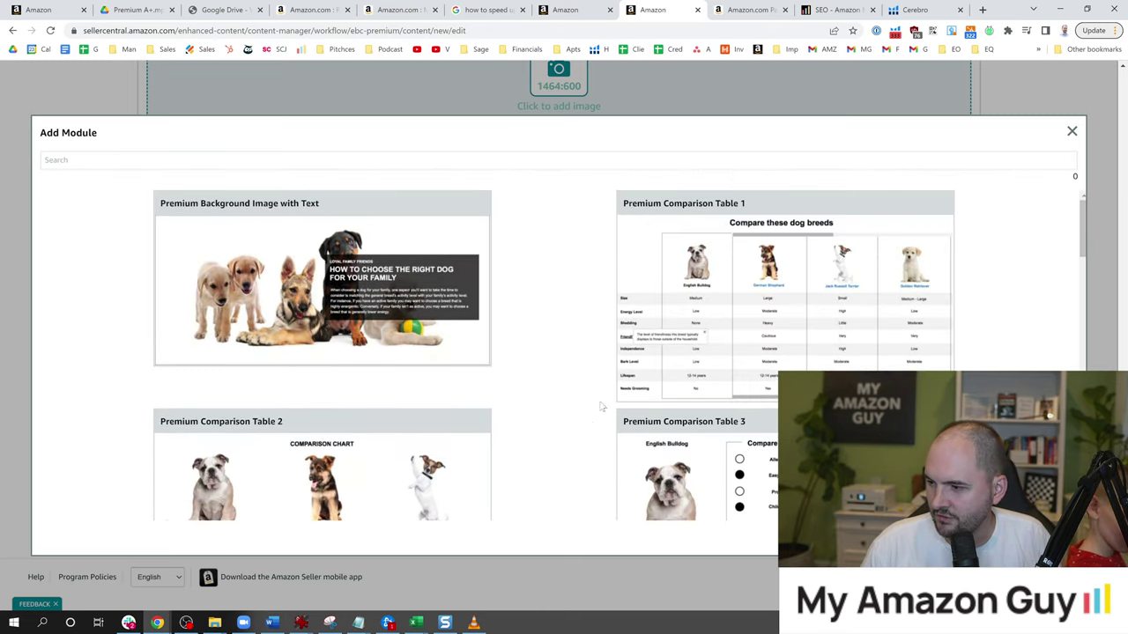
scroll(641, 398, down, 3)
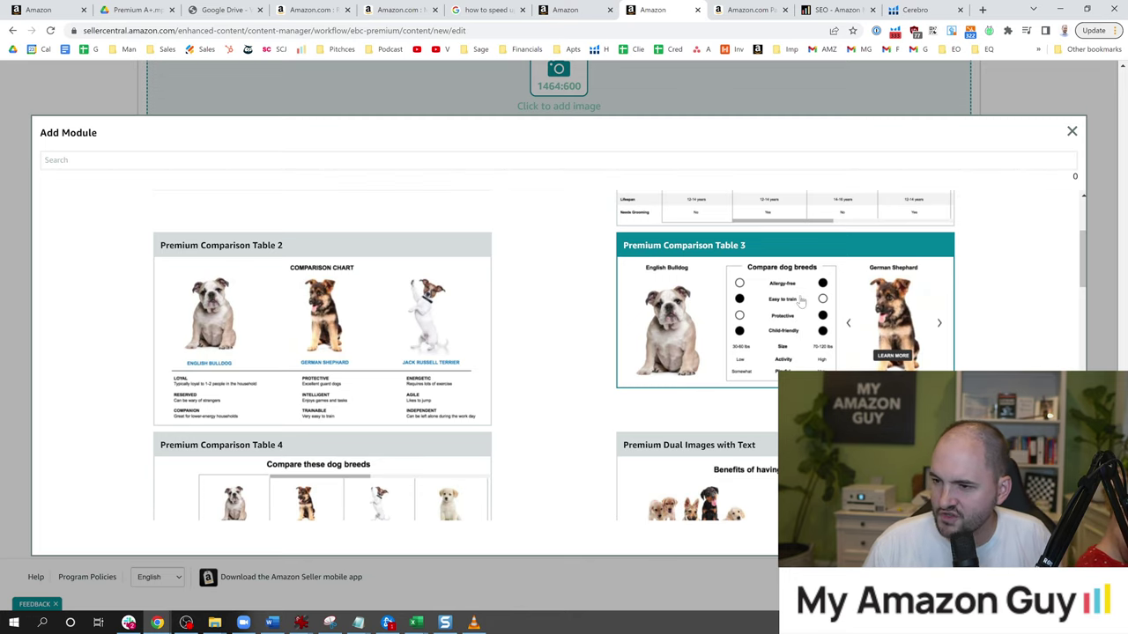
scroll(484, 353, up, 1)
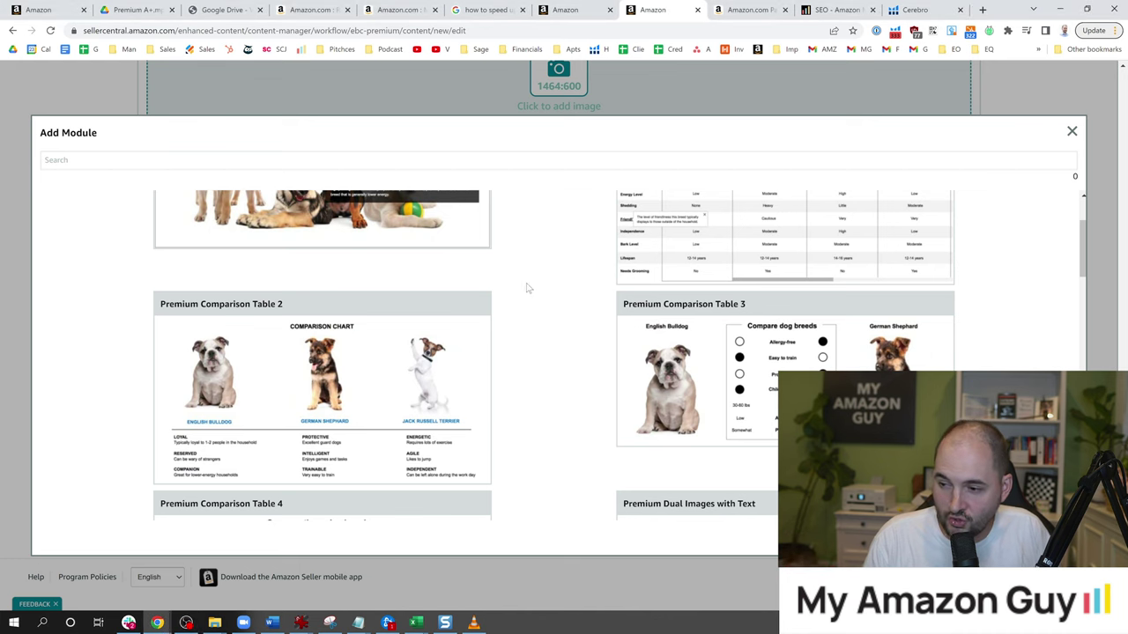
scroll(584, 308, up, 2)
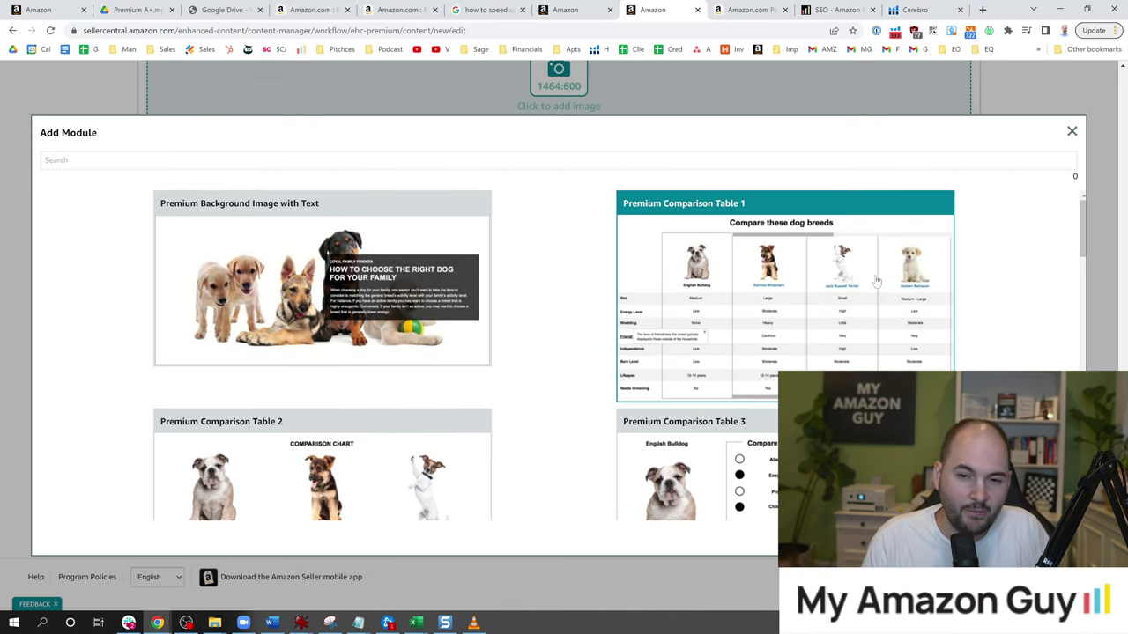
scroll(539, 330, down, 1)
scroll(508, 330, down, 2)
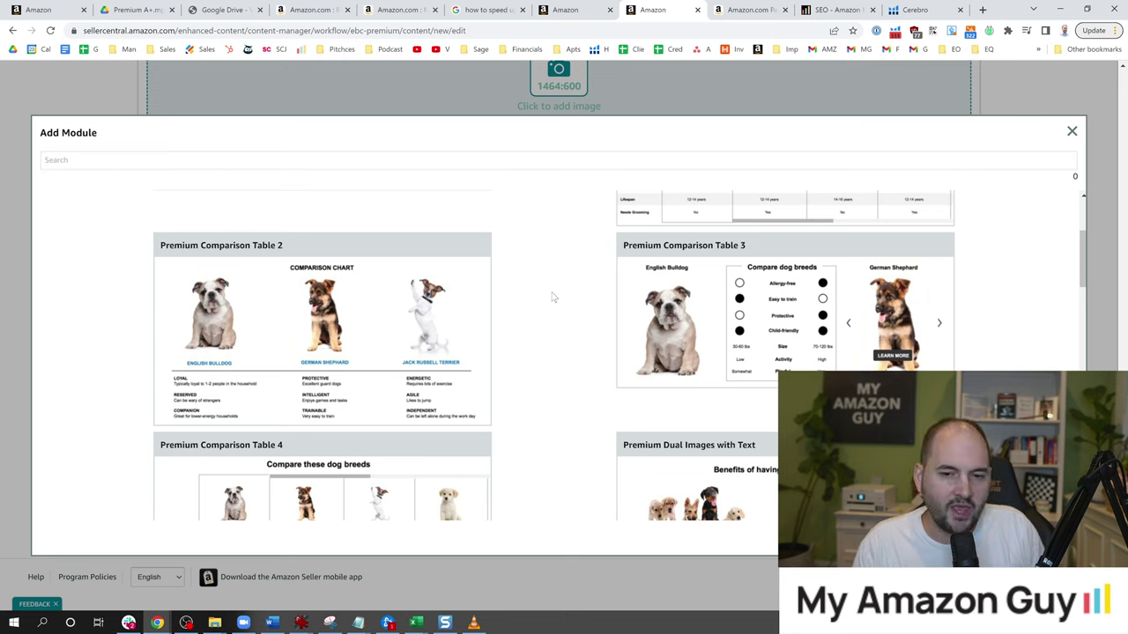
scroll(561, 333, down, 1)
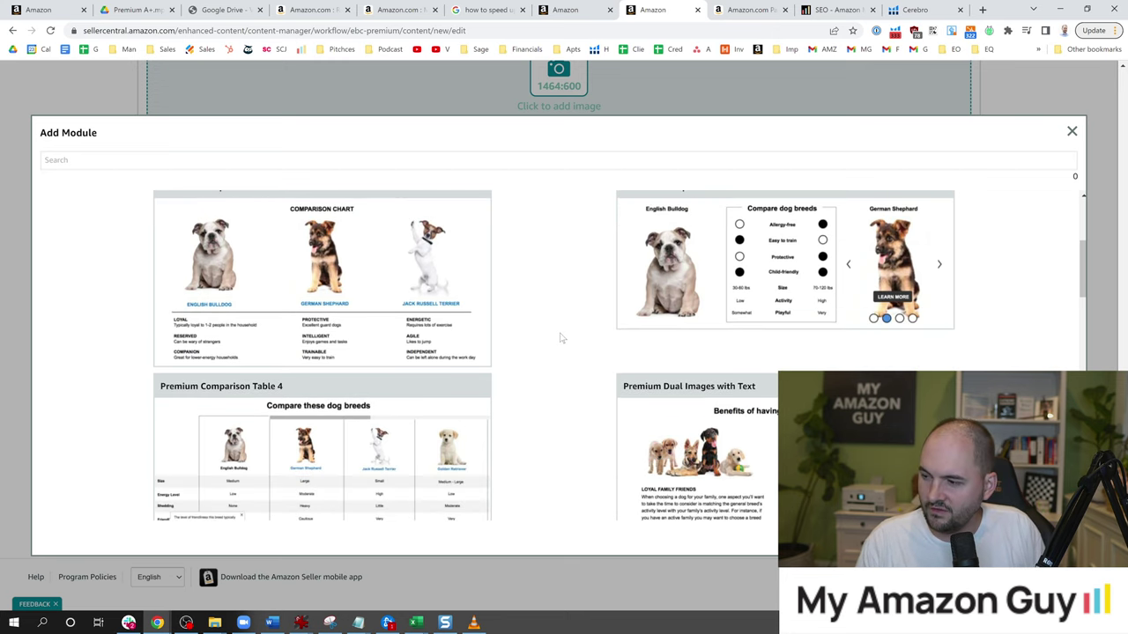
scroll(560, 333, up, 2)
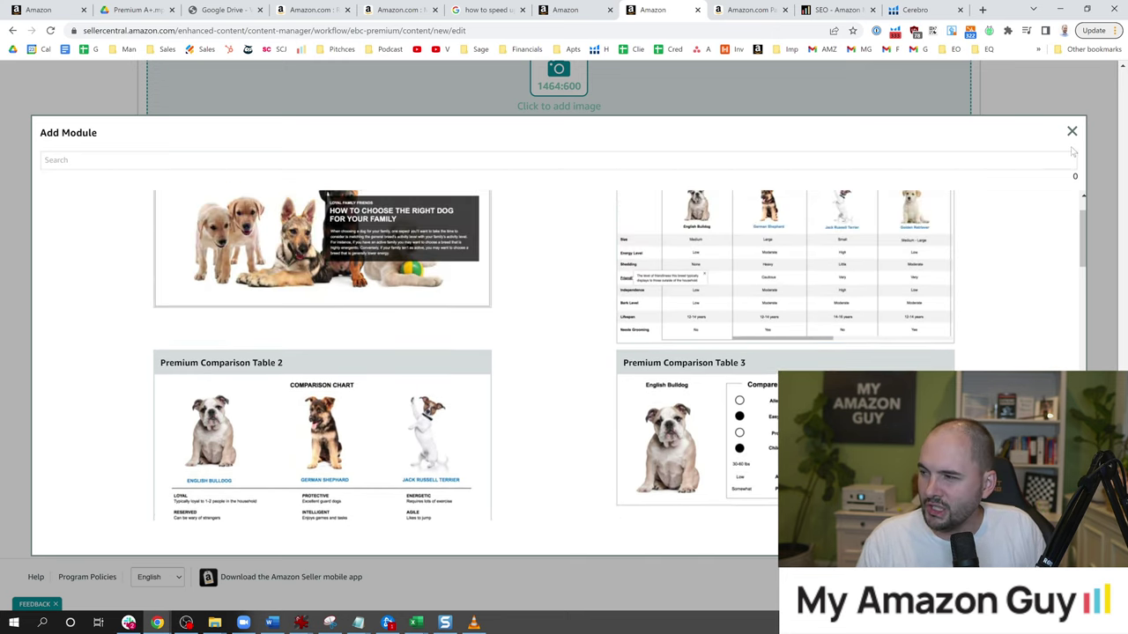
click(1071, 132)
Step: Cancel the Premium A+ draft and return to the A+ Content Manager list
scroll(838, 227, up, 15)
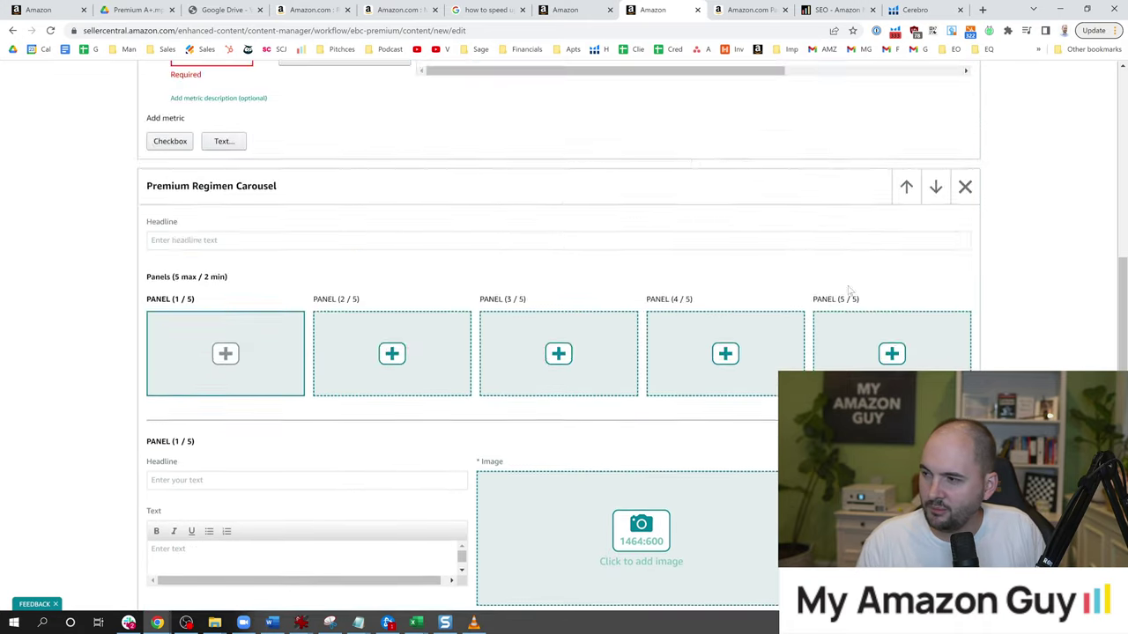
scroll(783, 335, up, 2)
click(892, 107)
click(621, 98)
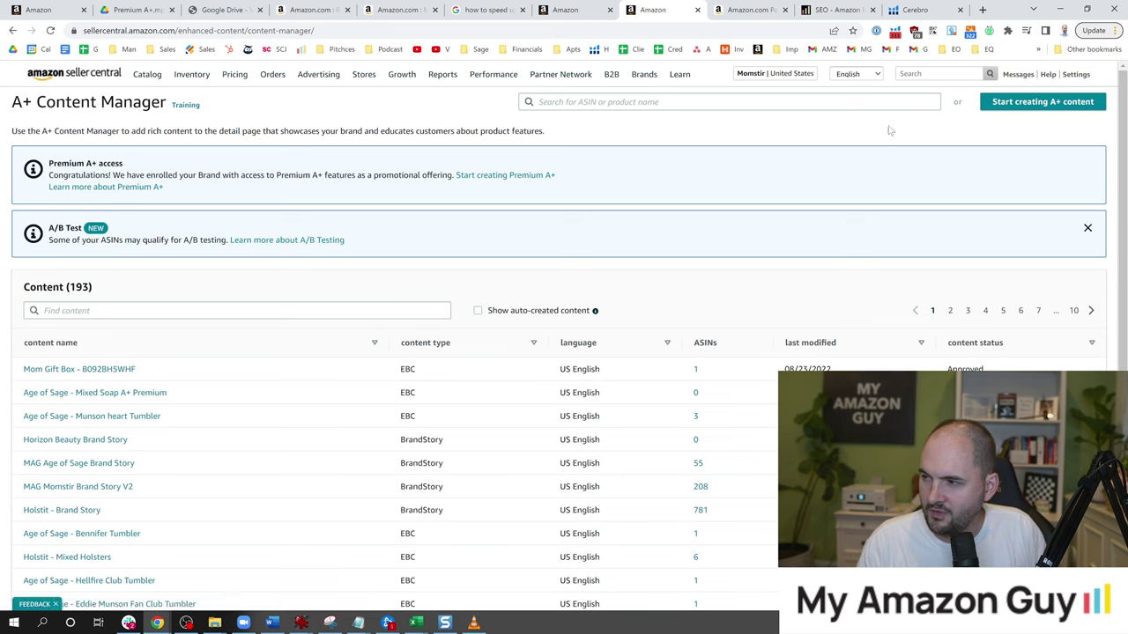
click(294, 241)
click(342, 242)
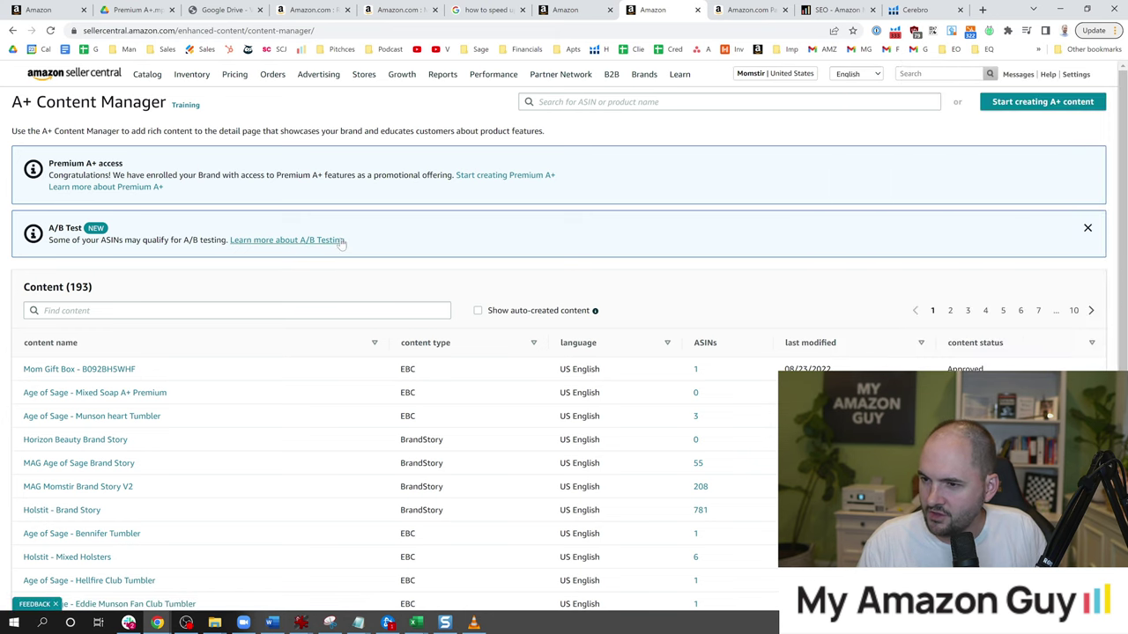
click(305, 245)
click(306, 241)
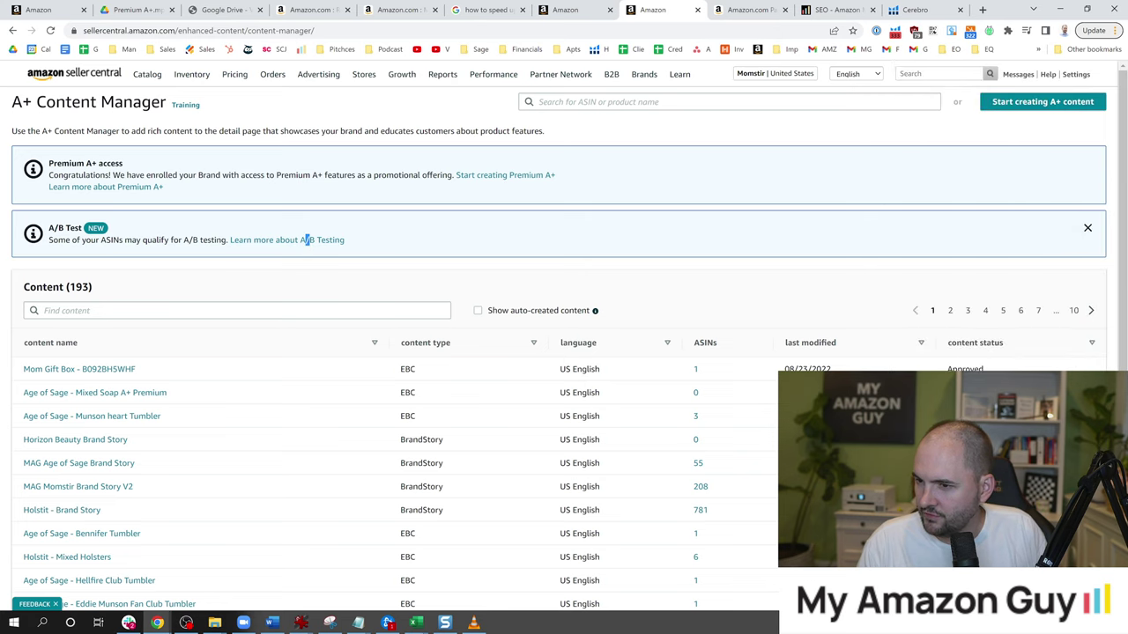
drag(164, 240, 226, 240)
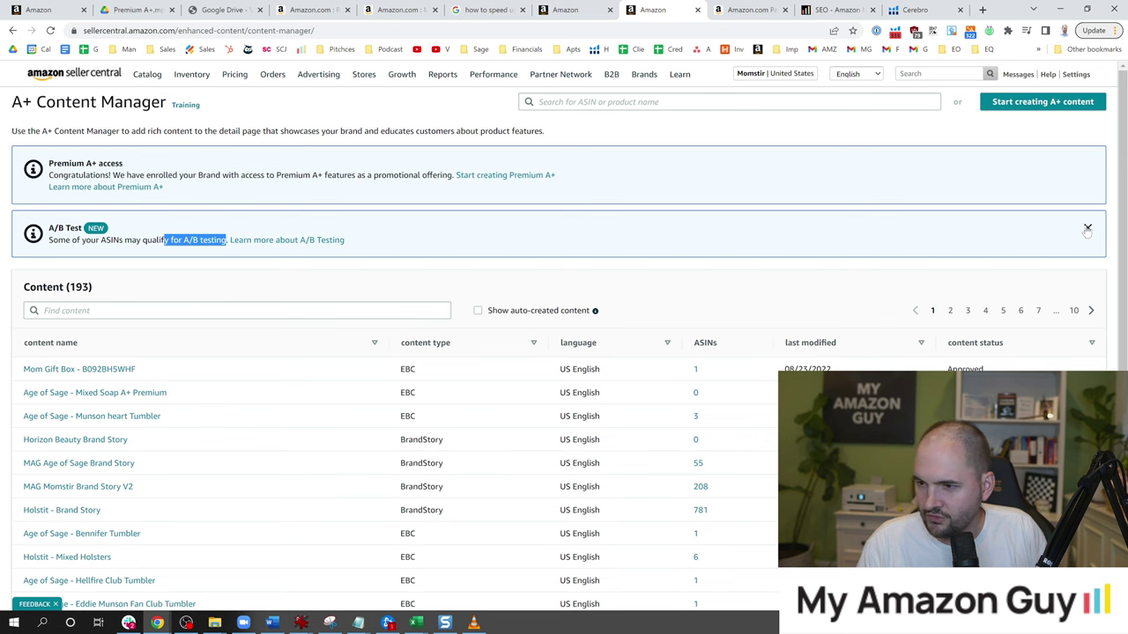
click(342, 241)
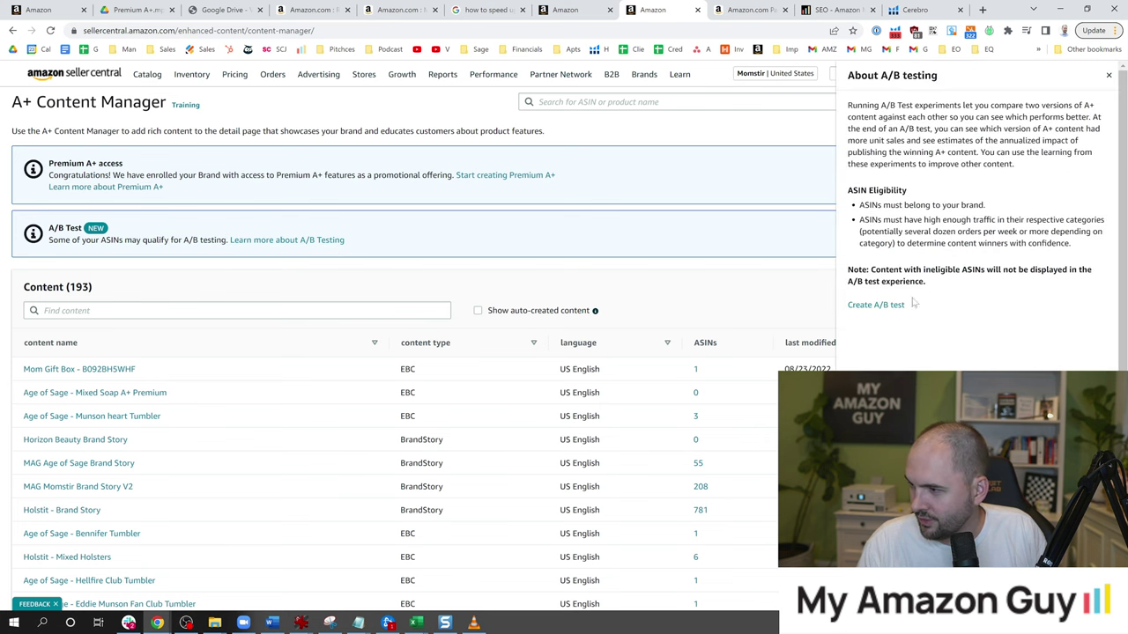
click(881, 305)
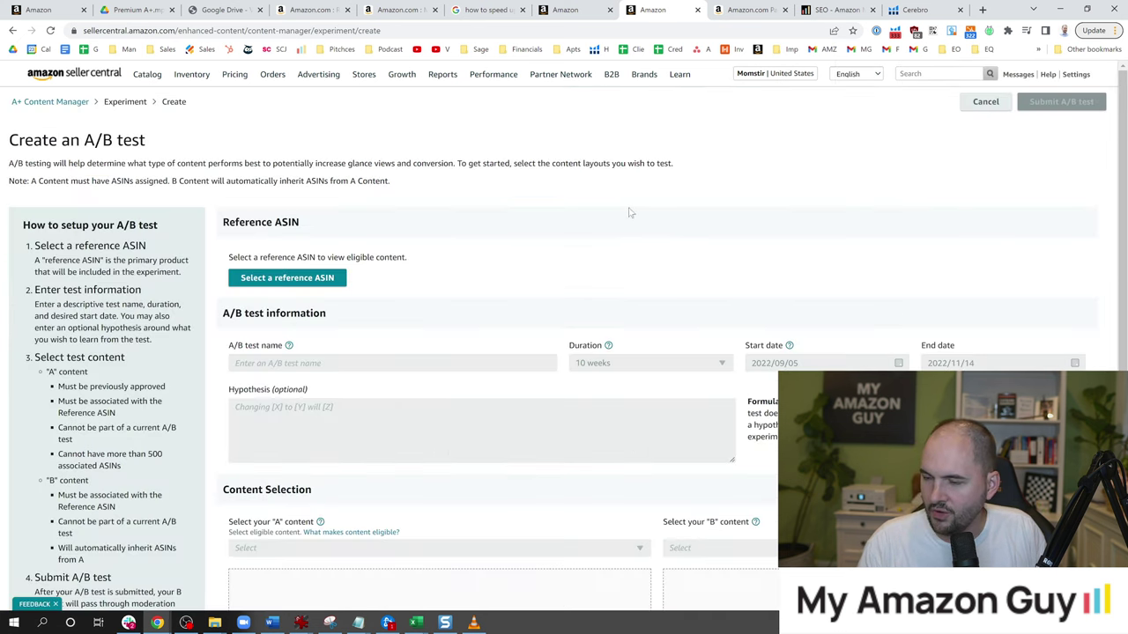
scroll(625, 214, down, 1)
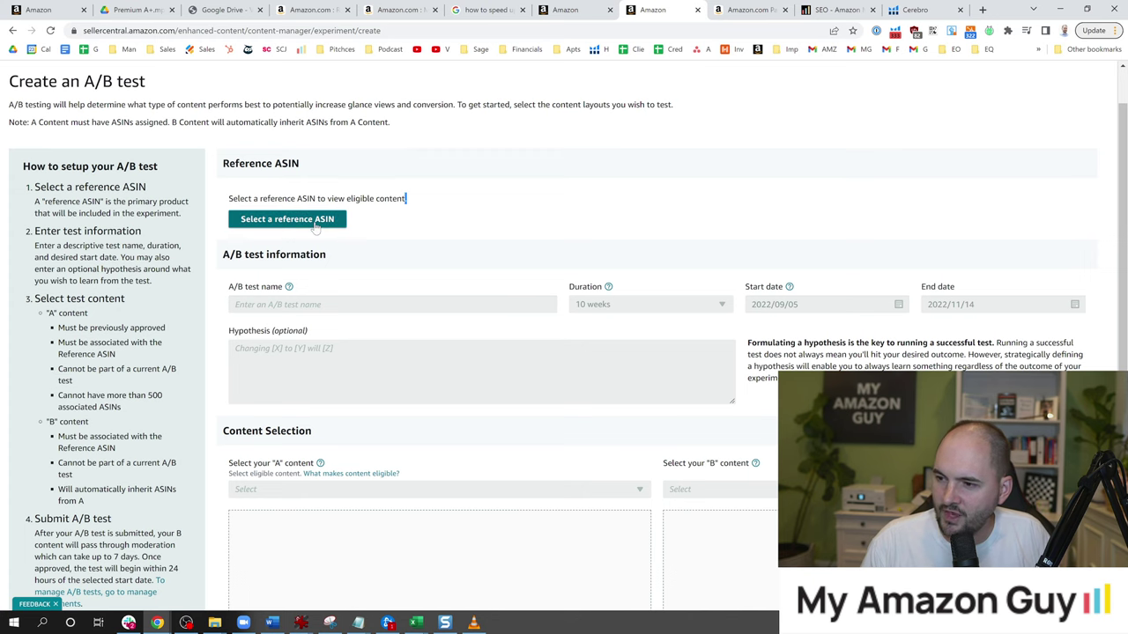
scroll(353, 225, down, 2)
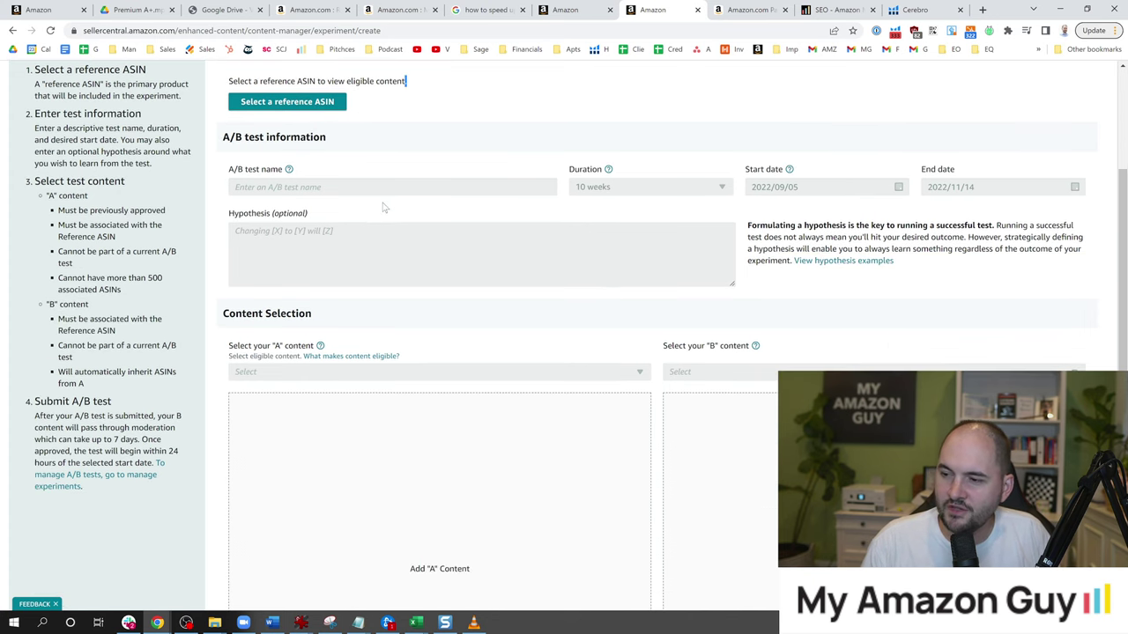
scroll(384, 207, down, 4)
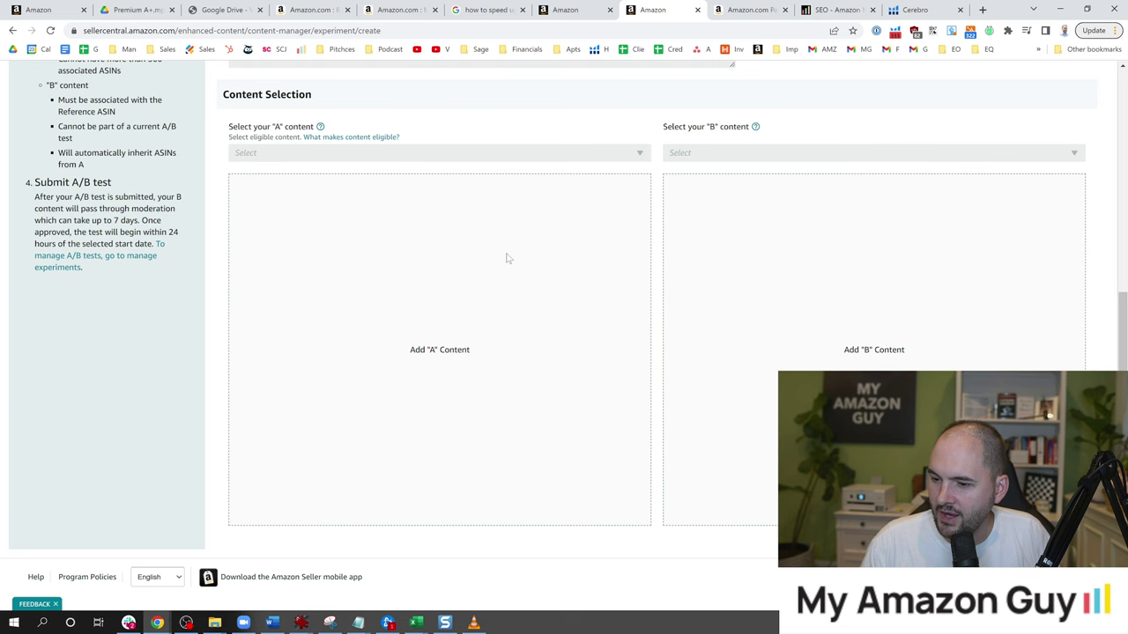
scroll(488, 297, up, 4)
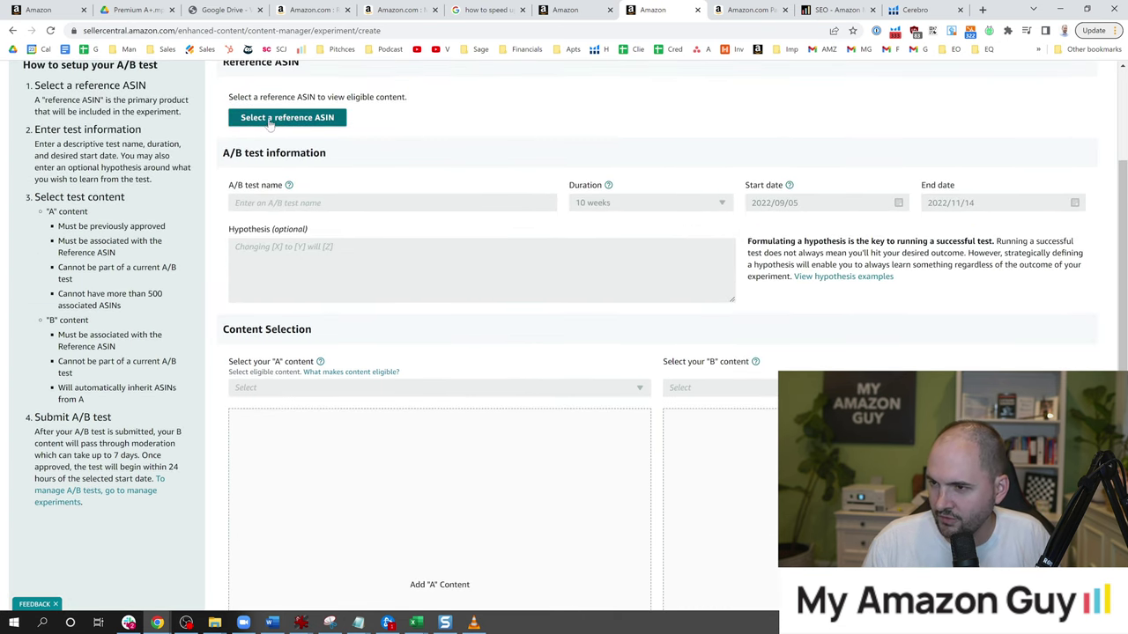
Step: Choose Relaxation Self Care Spa Gift as the test's reference ASIN
click(287, 117)
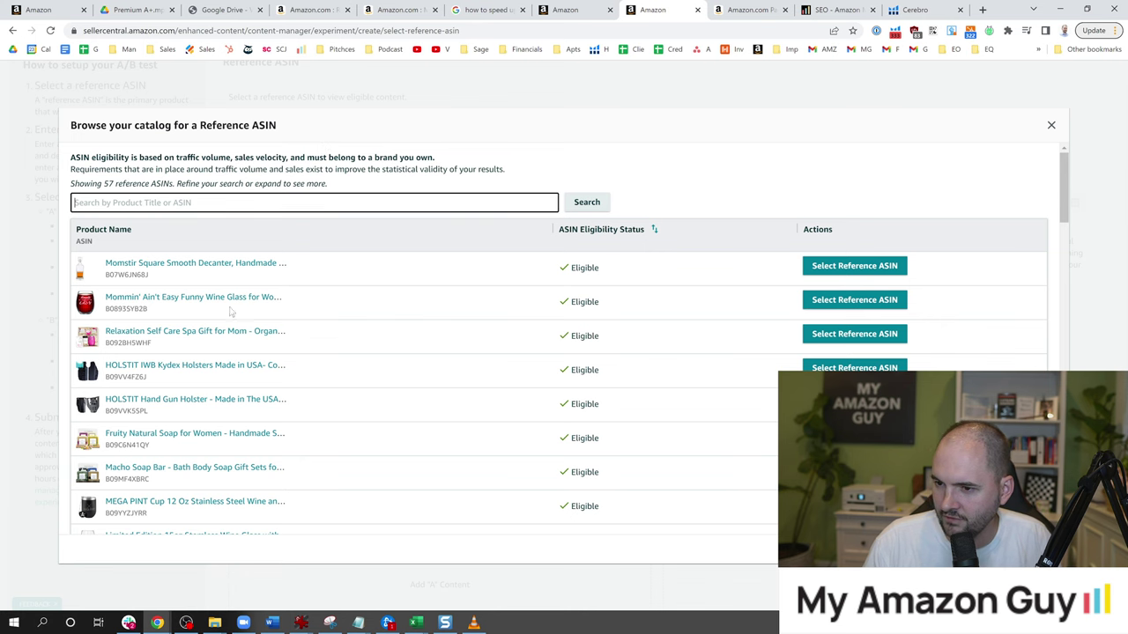
click(844, 338)
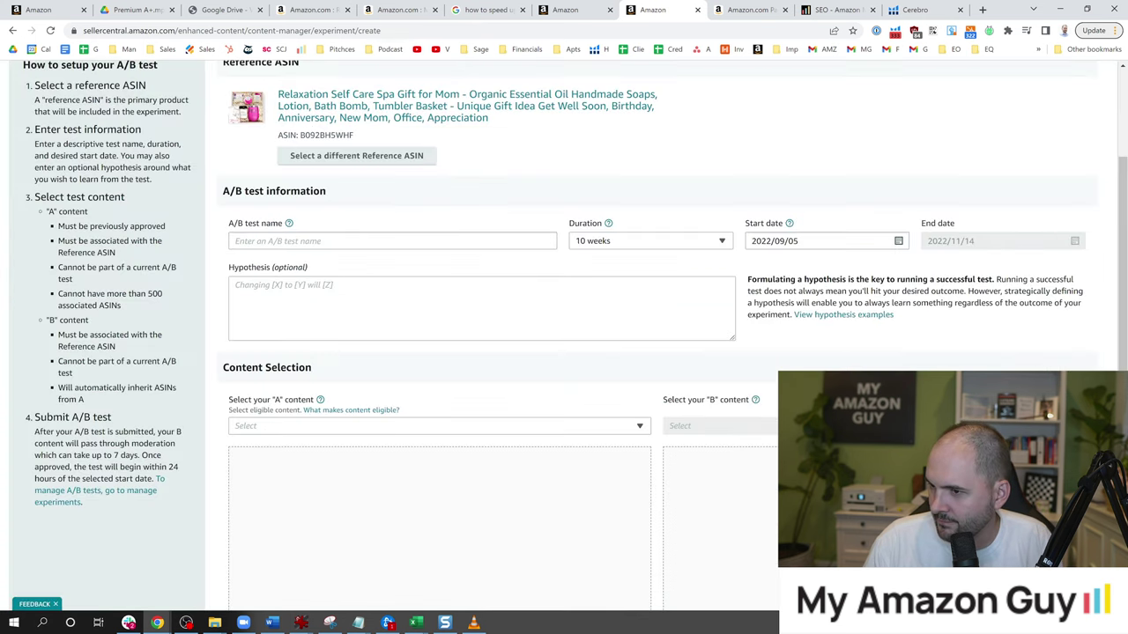
scroll(648, 275, down, 2)
Step: Set Mom Gift Box - B092BH5WHF as A content and Mother's Day Box as B content
click(564, 252)
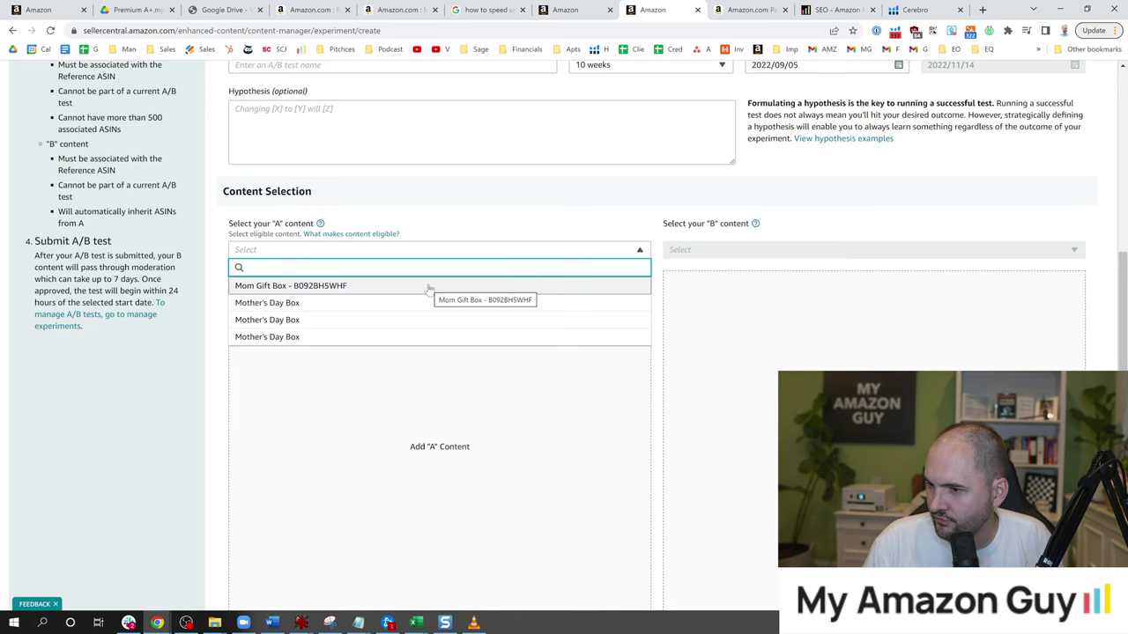
scroll(476, 310, down, 1)
scroll(418, 313, up, 1)
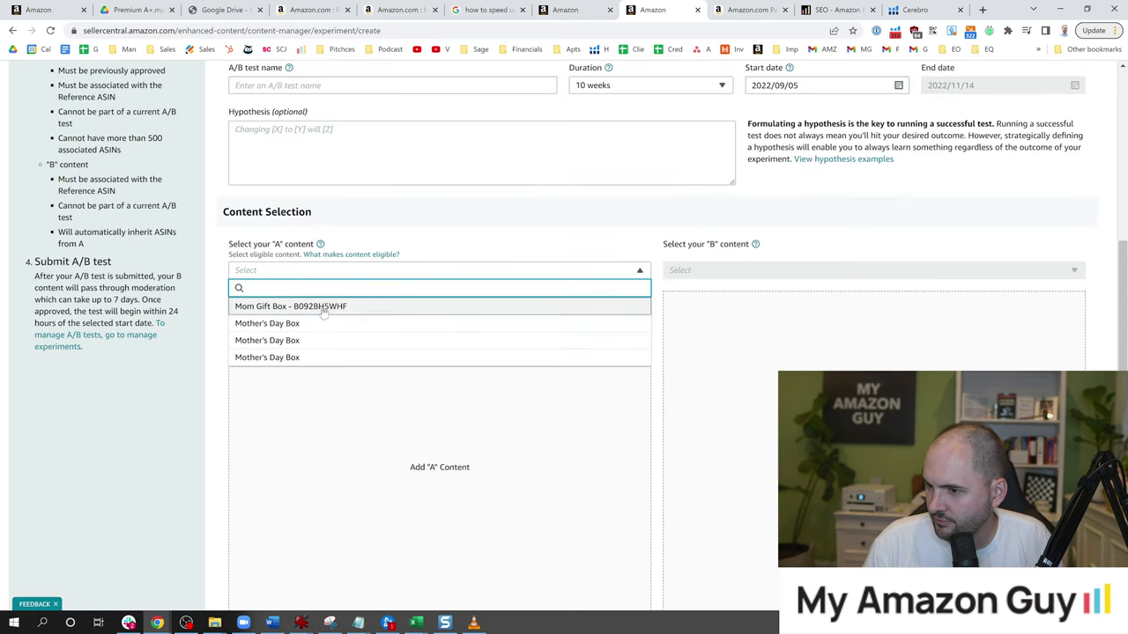
click(319, 308)
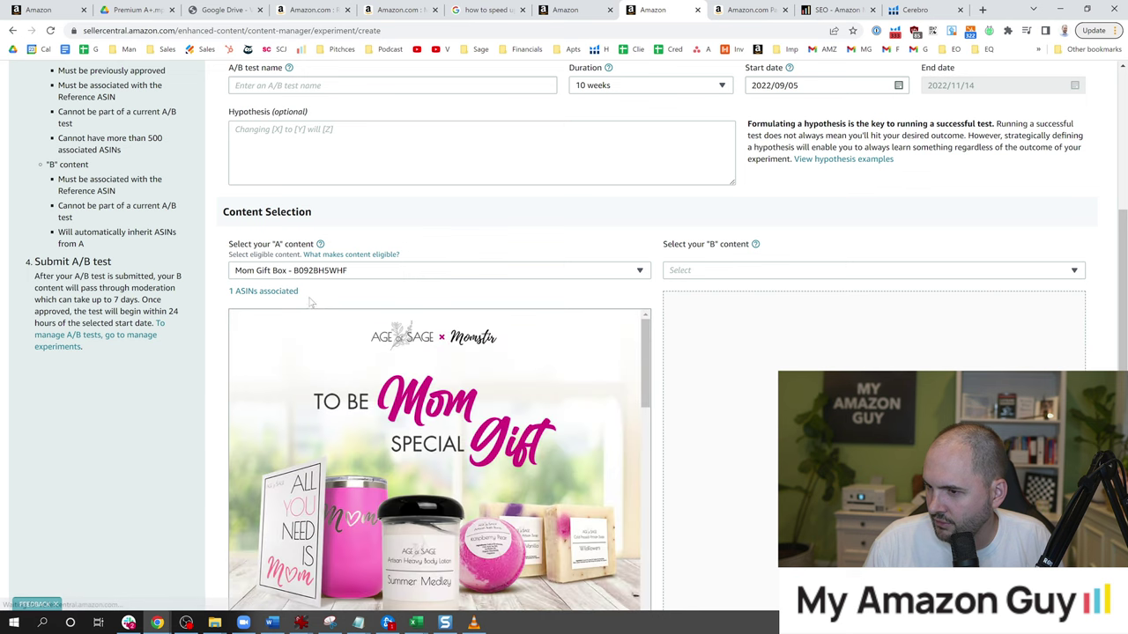
drag(645, 334, 652, 392)
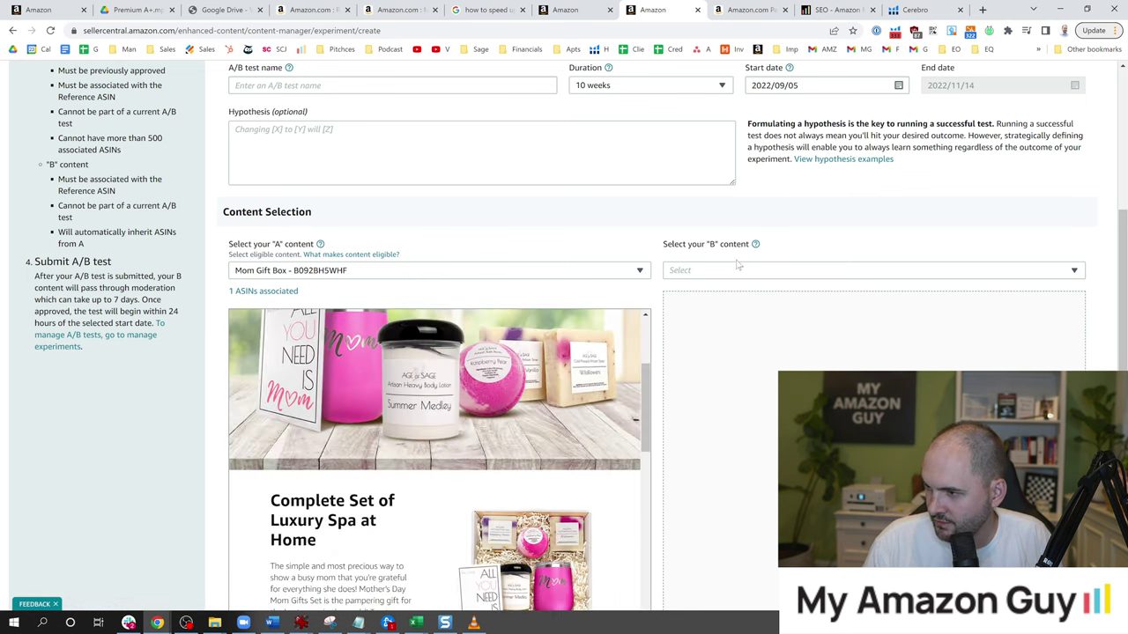
click(736, 269)
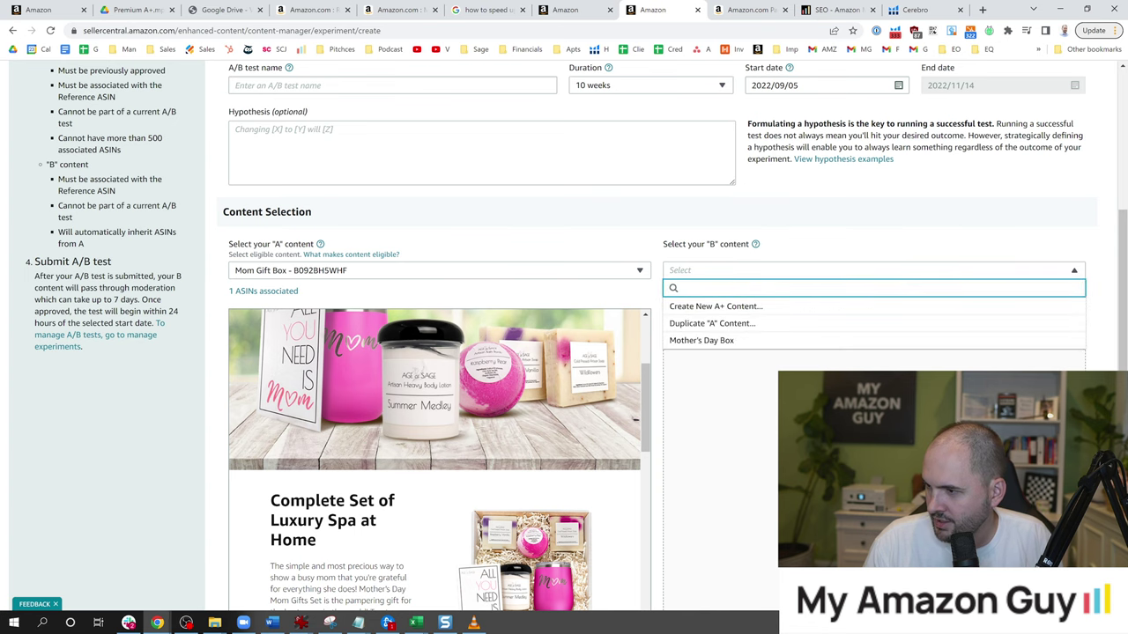
click(744, 340)
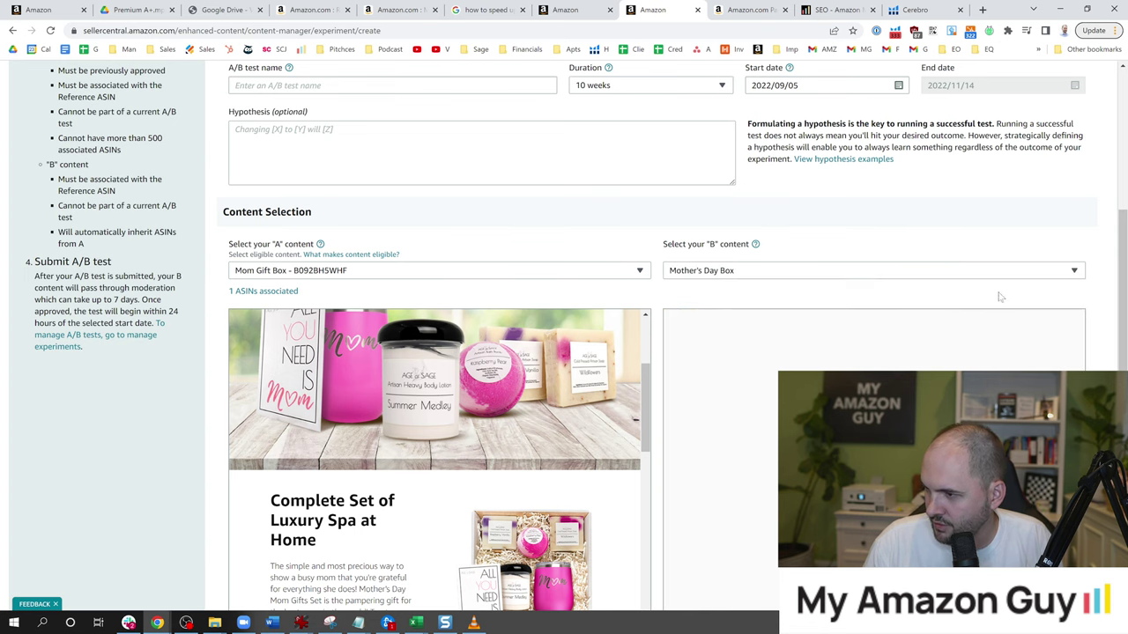
scroll(1122, 333, down, 2)
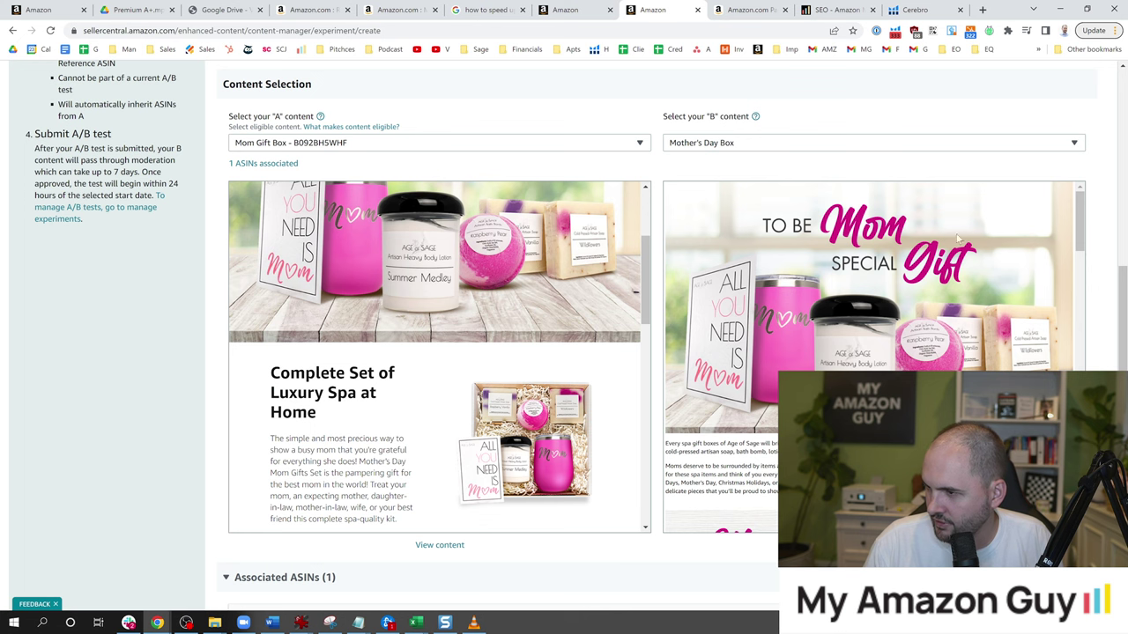
scroll(648, 286, up, 4)
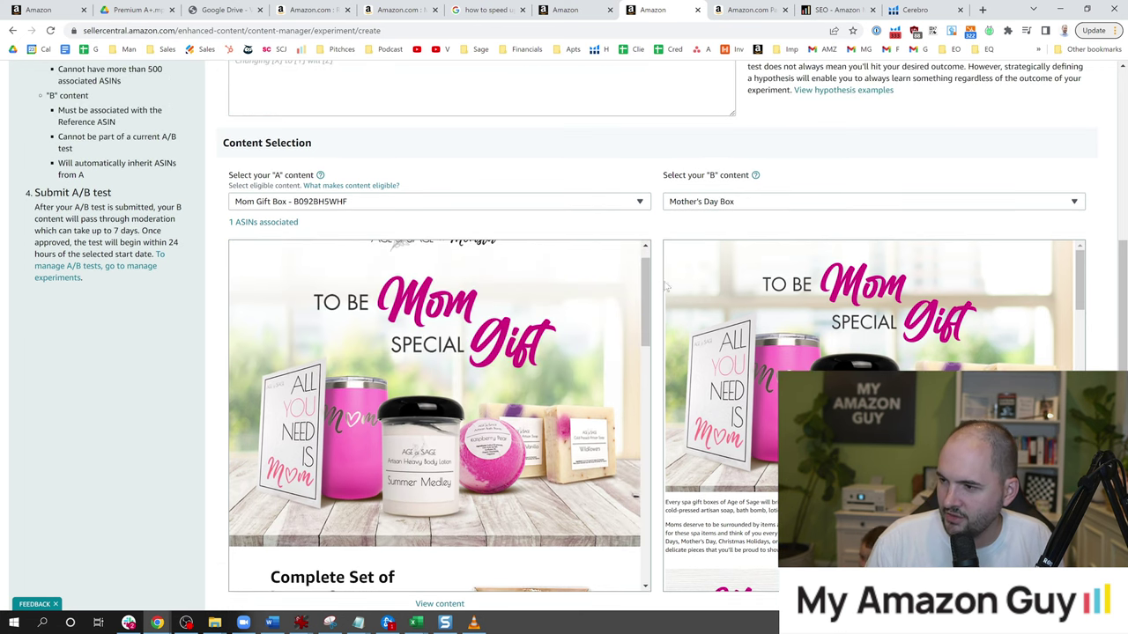
drag(645, 297, 645, 283)
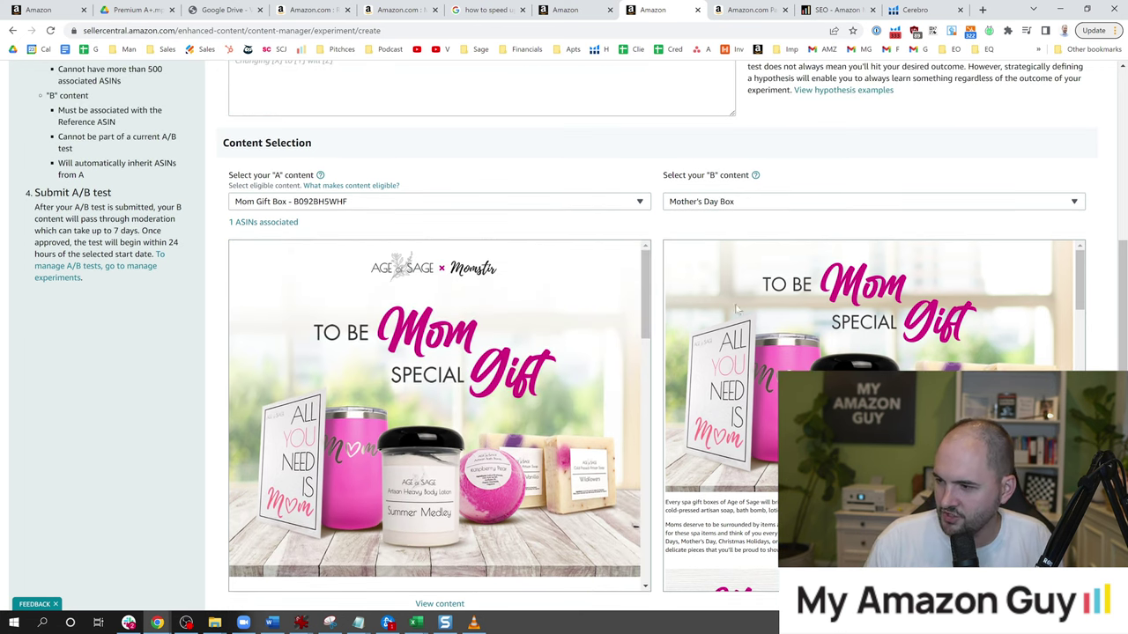
scroll(616, 299, up, 3)
scroll(555, 324, down, 2)
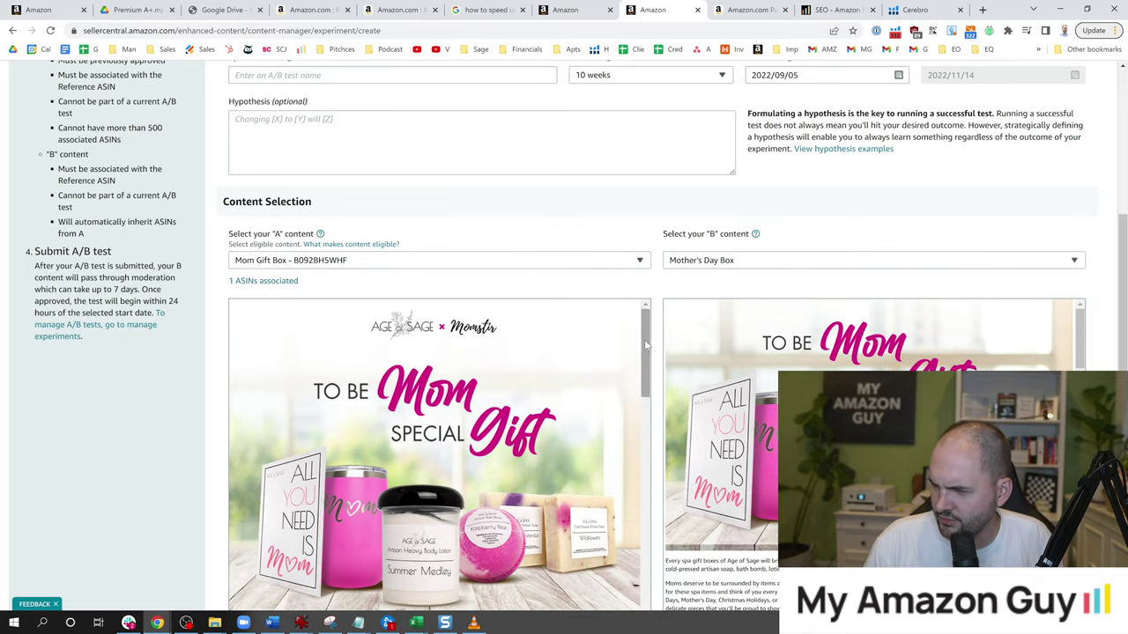
drag(645, 352, 647, 308)
scroll(657, 370, down, 2)
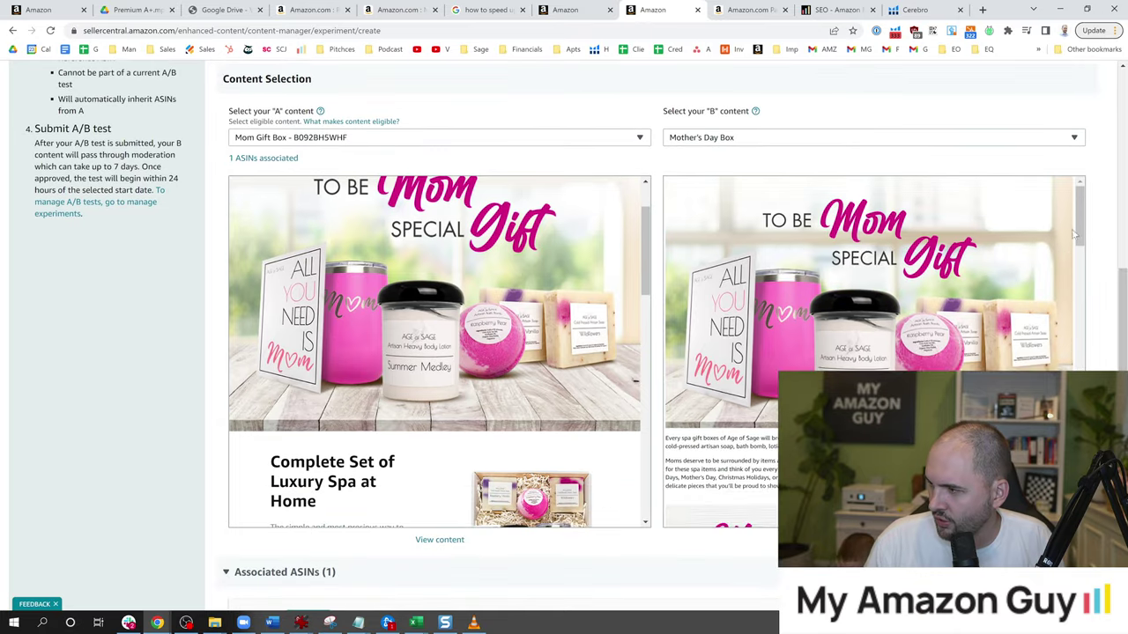
click(1078, 269)
drag(1079, 264, 1078, 463)
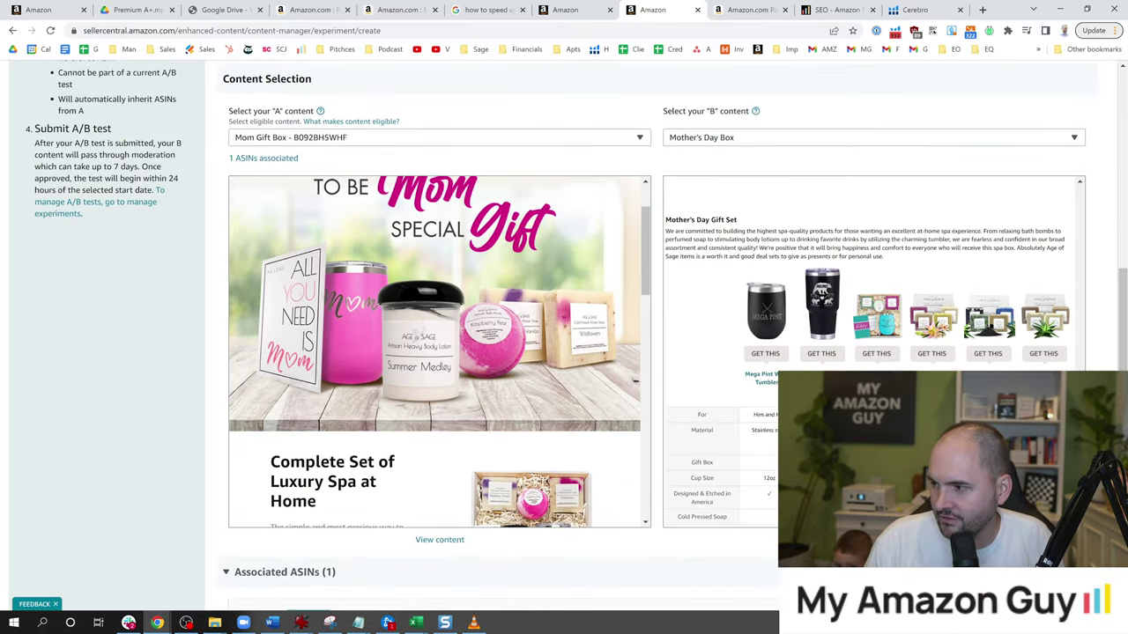
drag(652, 273, 652, 495)
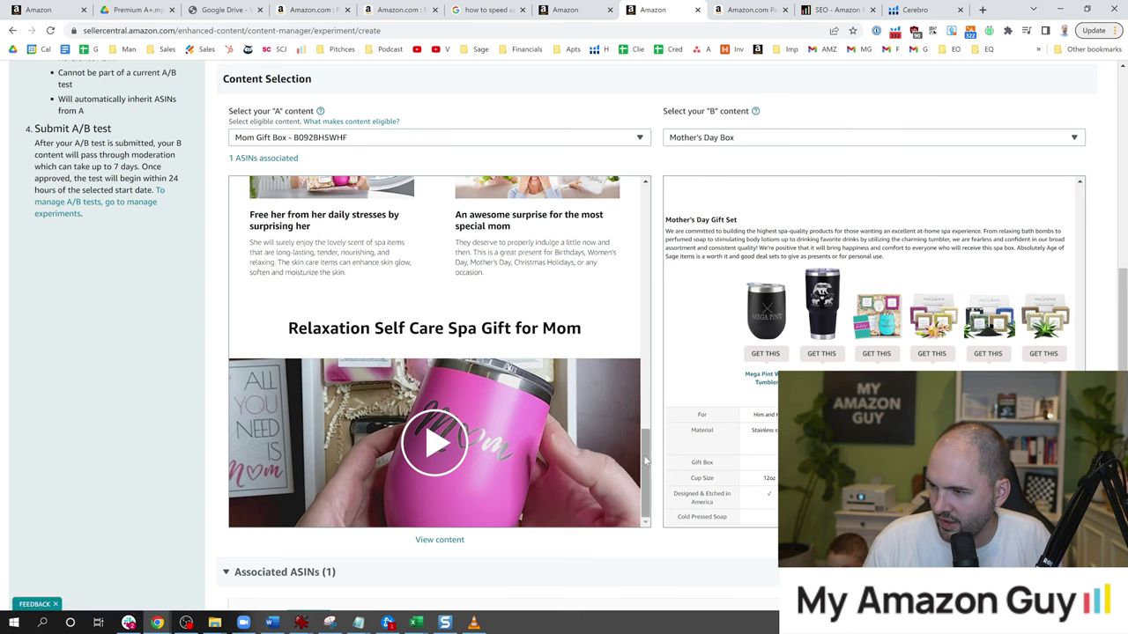
drag(644, 456, 642, 207)
drag(1080, 198, 1089, 165)
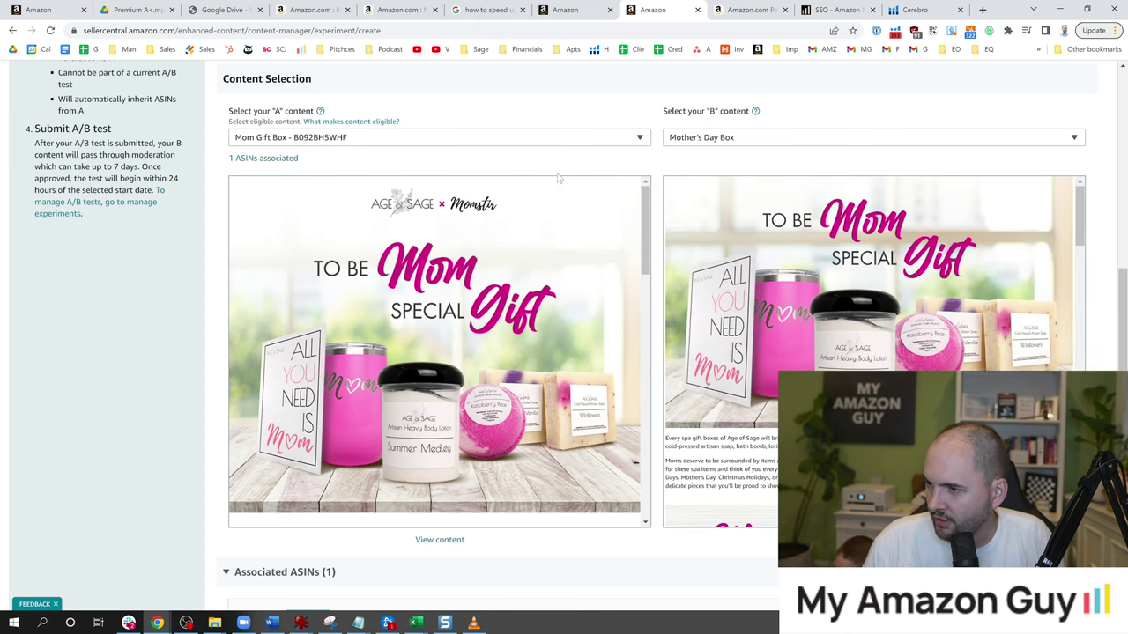
Step: Name the A/B test 'Premium Content vs Non Premium' and set its duration to 4 weeks
scroll(551, 160, up, 3)
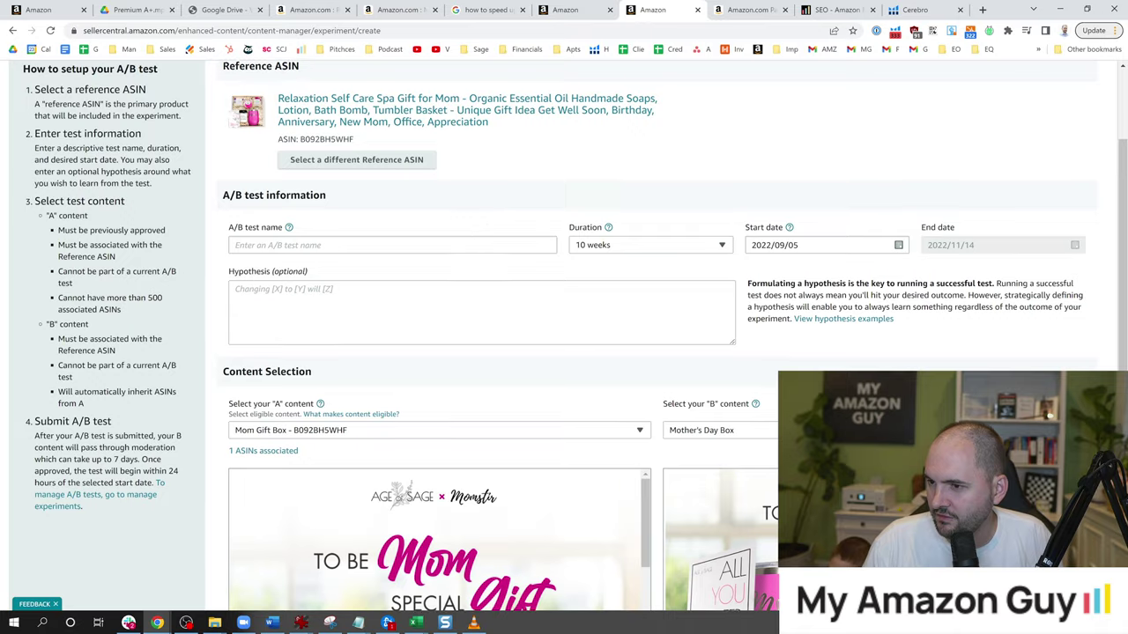
scroll(310, 153, down, 1)
click(309, 128)
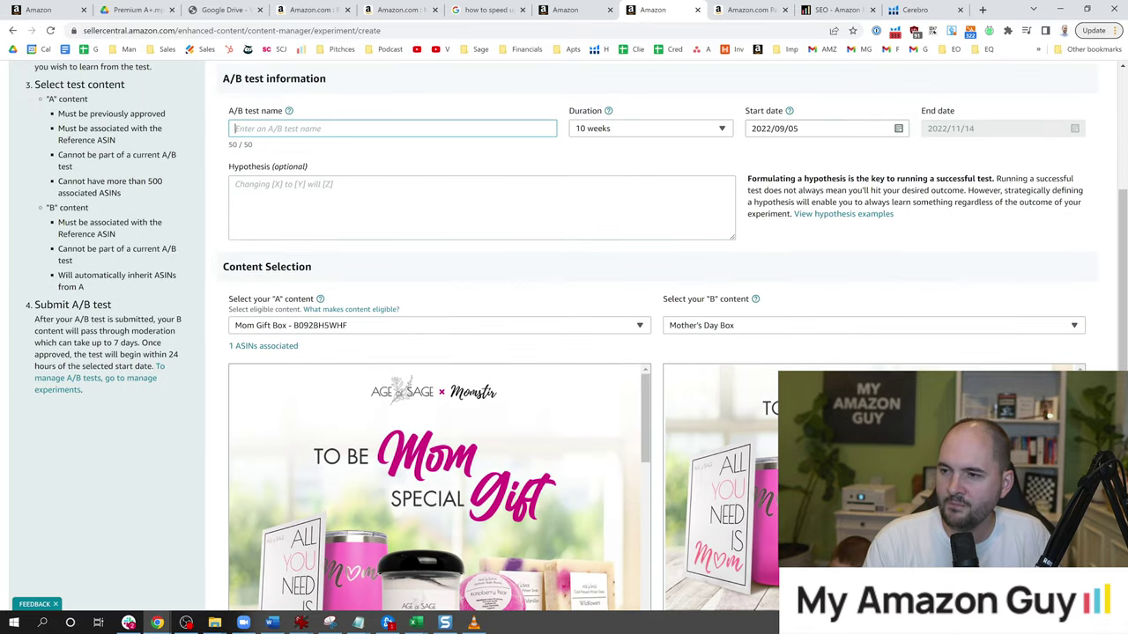
text(Premium Content vs Non Premium)
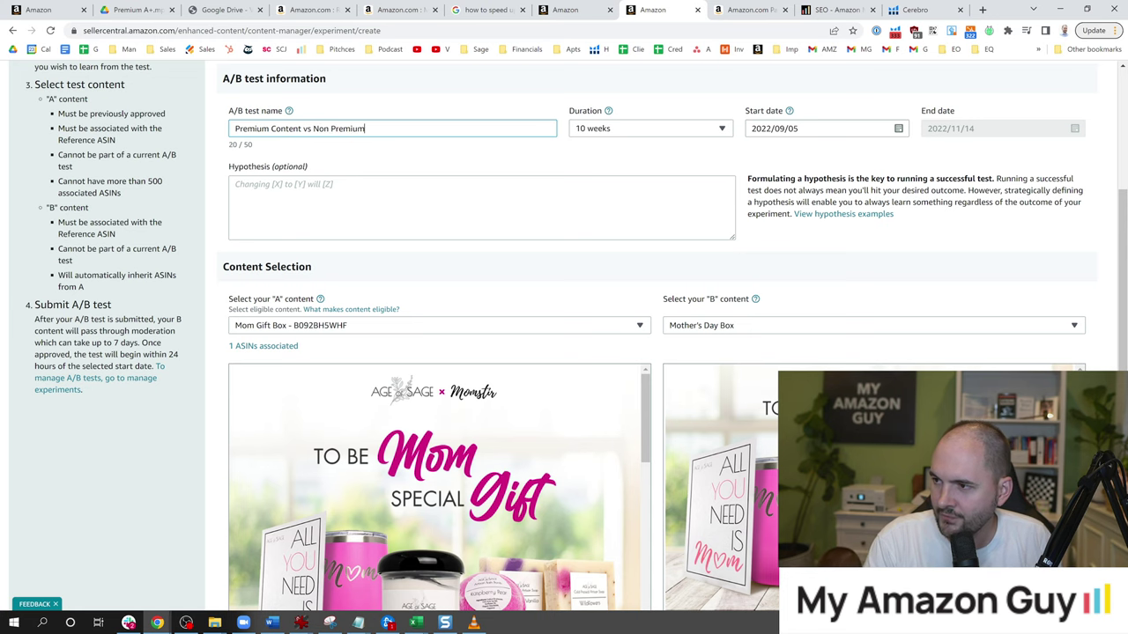
click(631, 128)
click(589, 146)
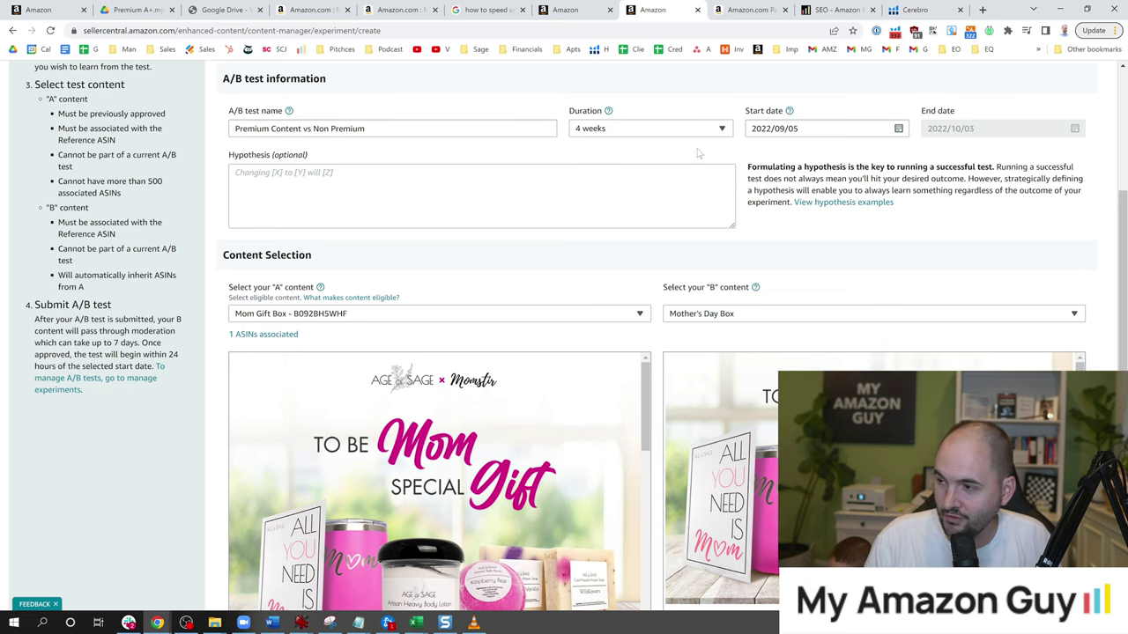
Step: Enter the hypothesis that premium content will win by 20%
click(235, 173)
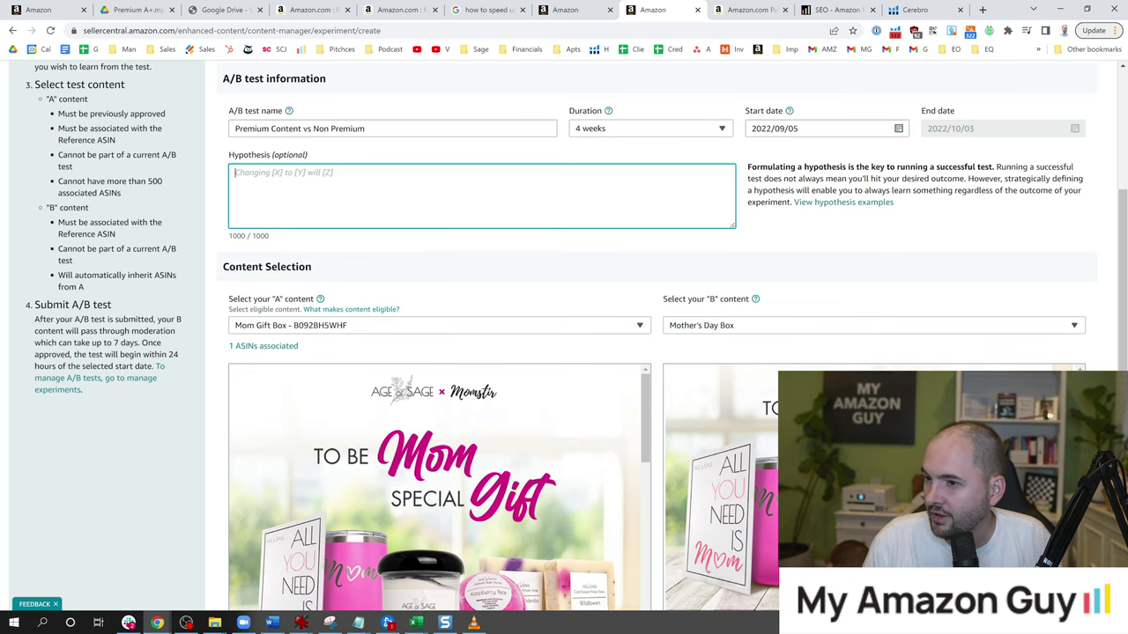
text(Premium content wins by 20%)
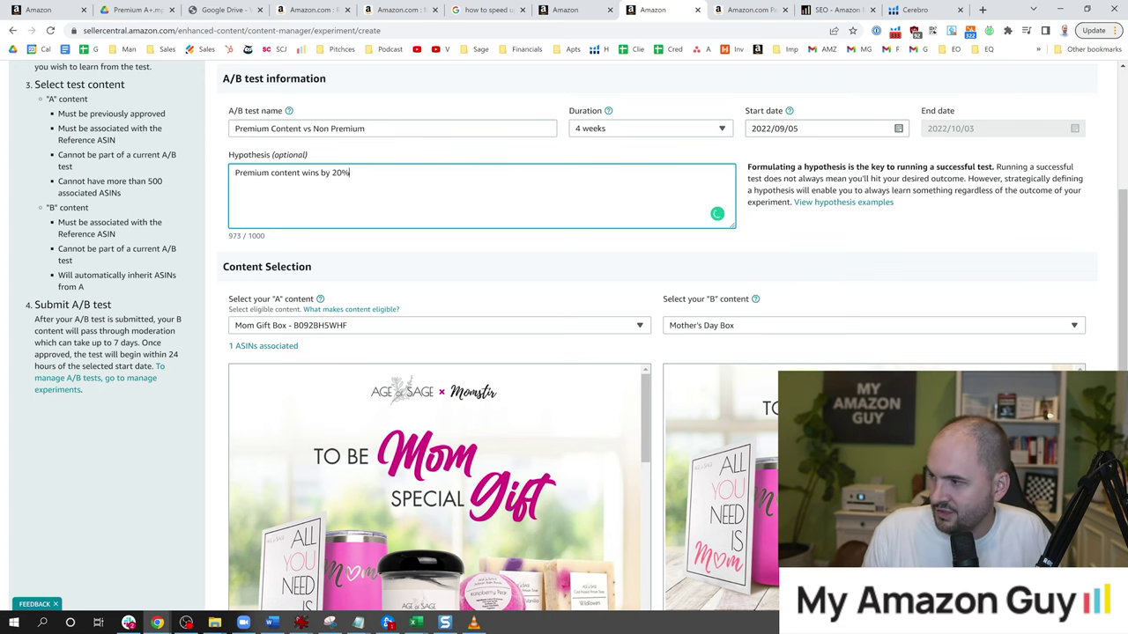
scroll(423, 161, down, 4)
scroll(369, 418, down, 1)
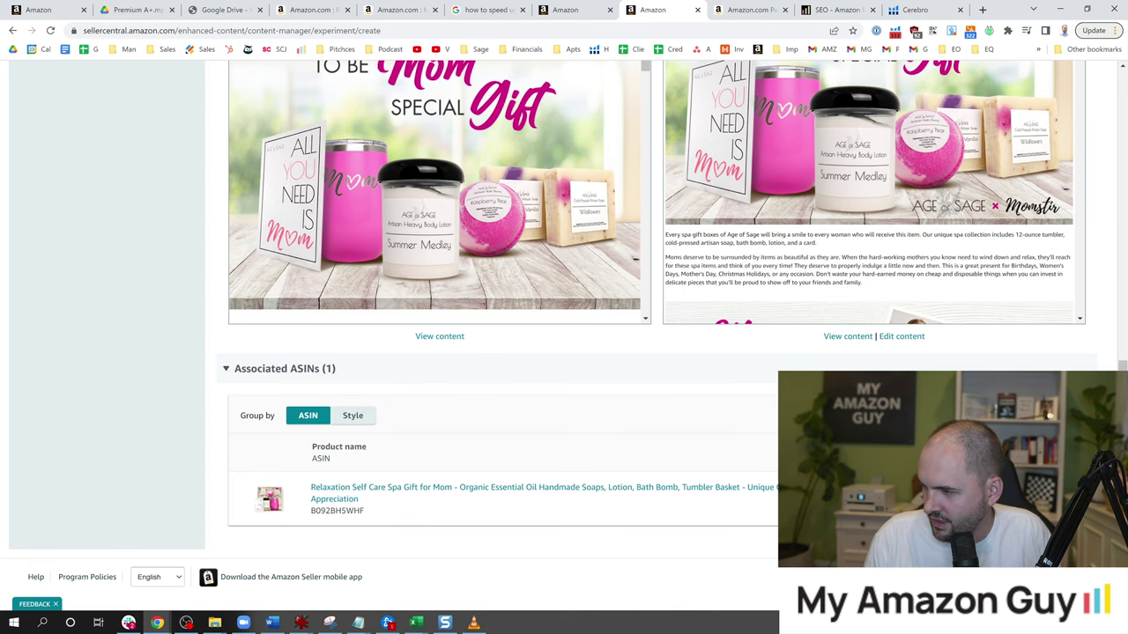
drag(1122, 365, 1117, 176)
Step: Submit and confirm the 'Premium Content vs Non Premium' A/B test, then check the success confirmation
click(1058, 103)
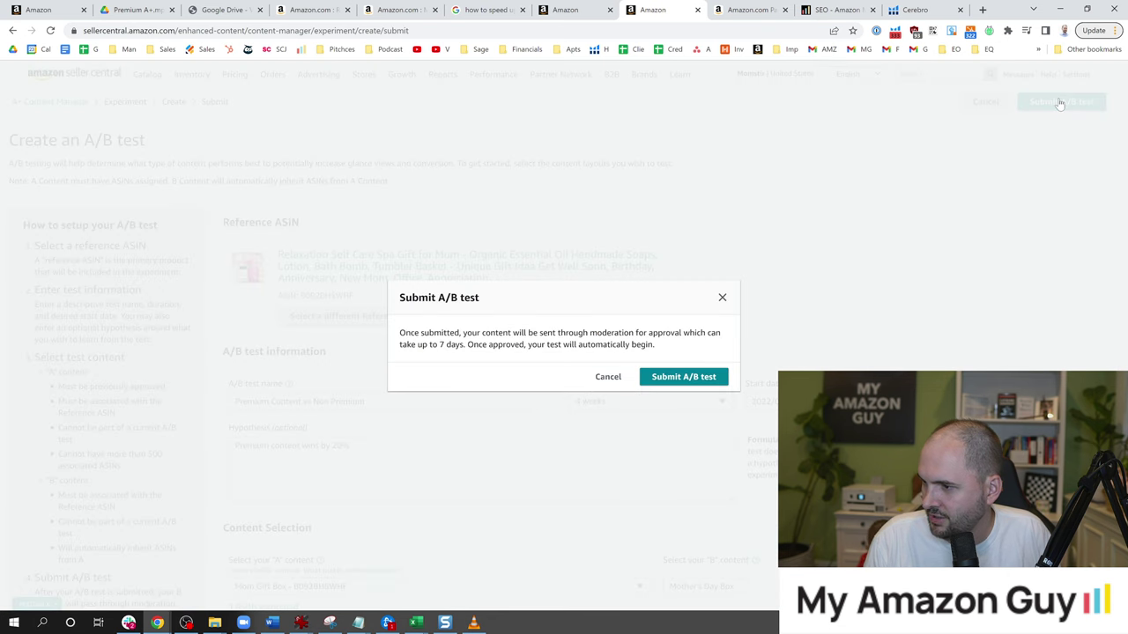
click(670, 378)
scroll(643, 388, down, 3)
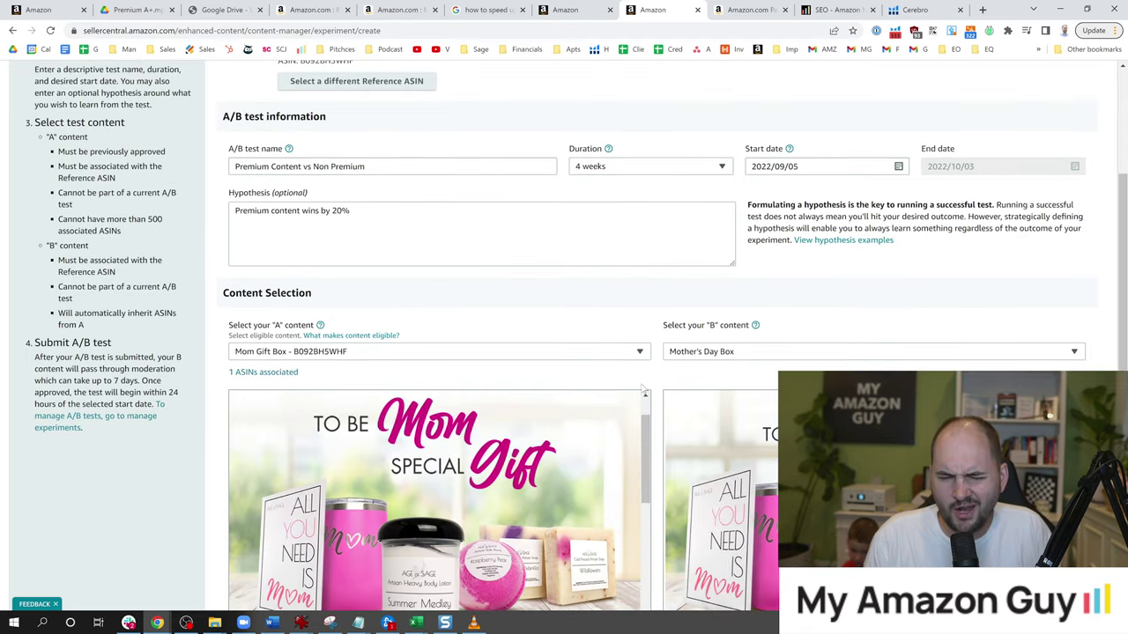
scroll(623, 373, up, 2)
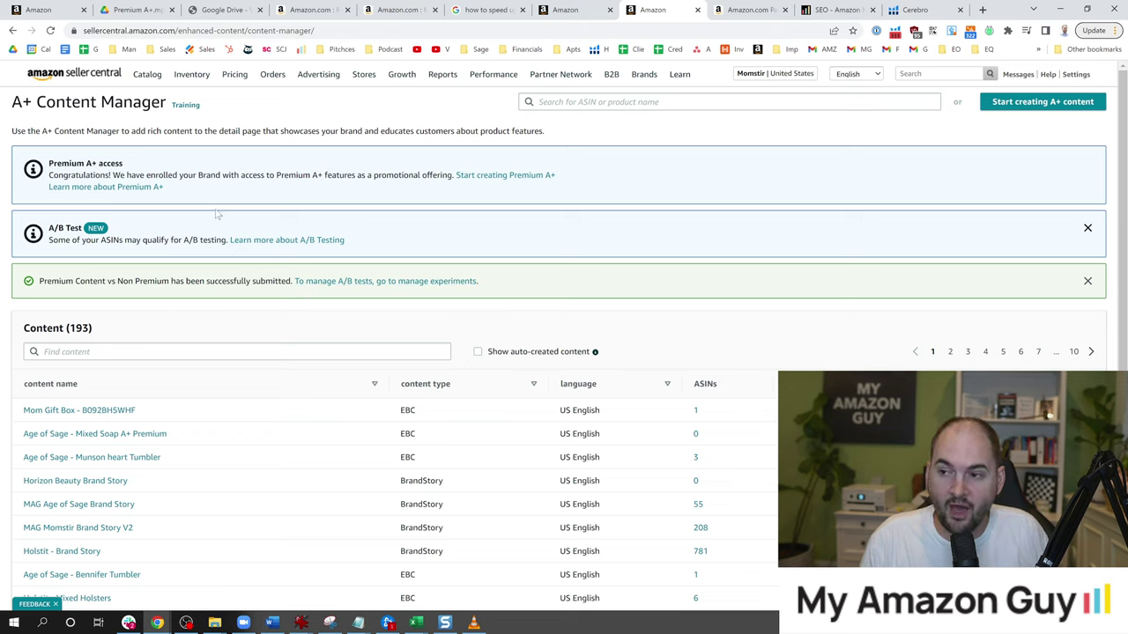
key(alt+Tab)
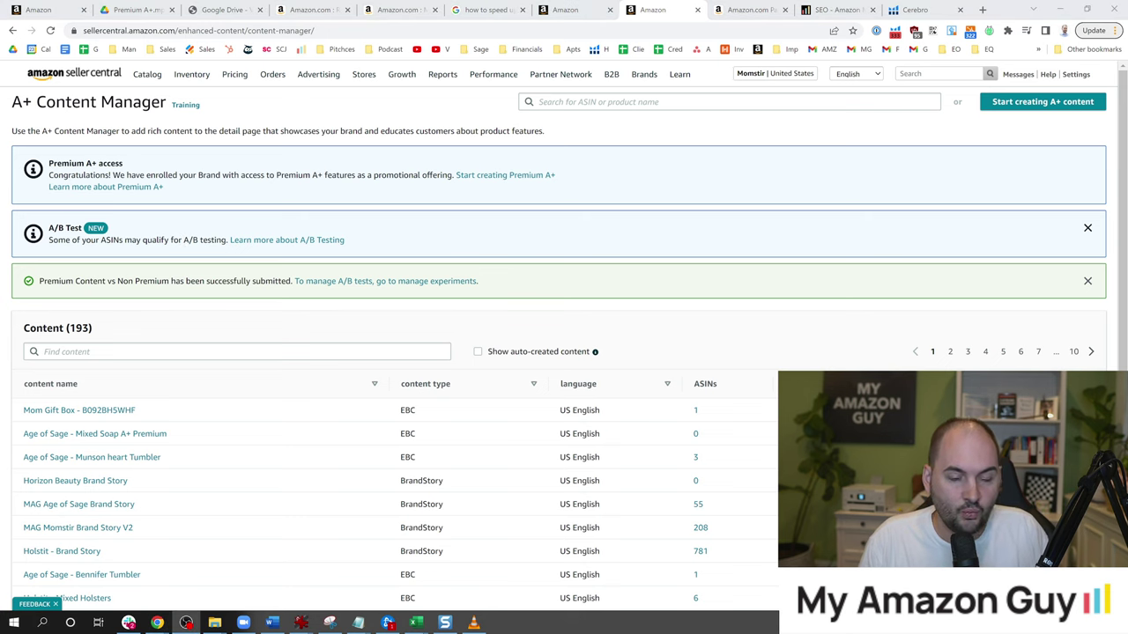